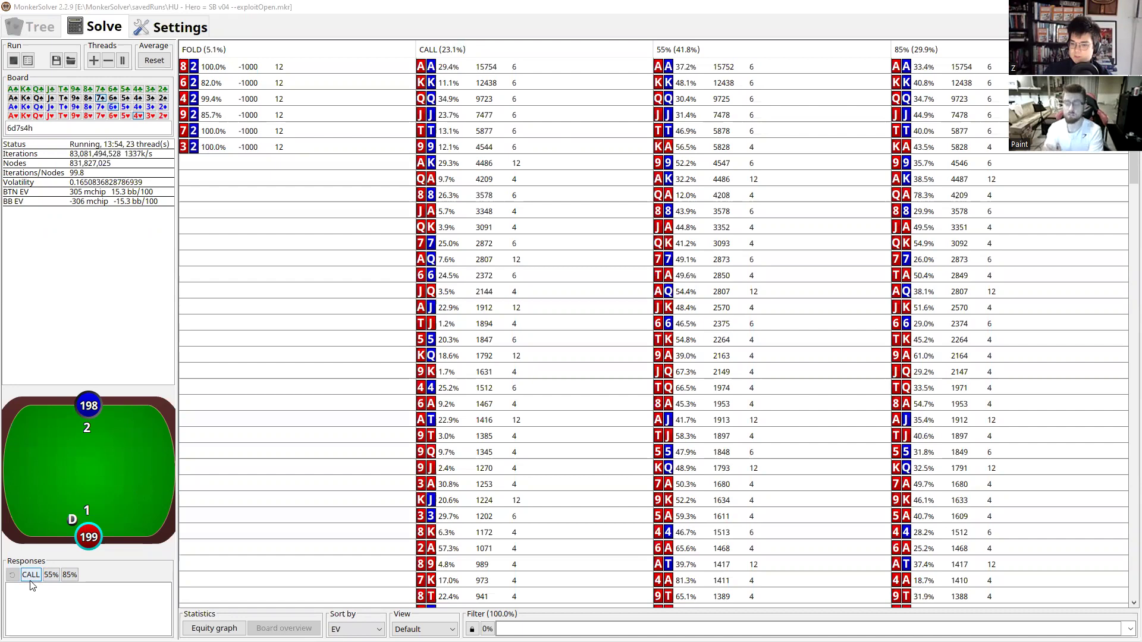
# Follow the button's CALL line, inspect the big blind's 200% raise range, and return to the root node
pyautogui.click(31, 576)
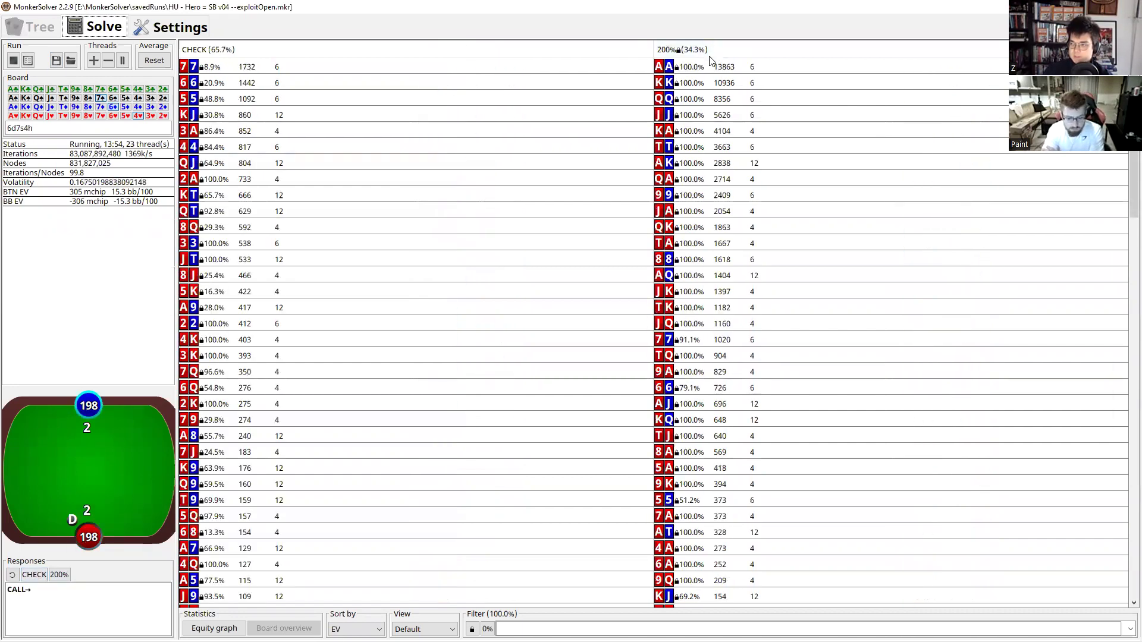
pyautogui.click(702, 53)
pyautogui.click(12, 577)
# Inspect the big blind's 188% reraise range against the 55% open and go back to the root node
pyautogui.click(51, 576)
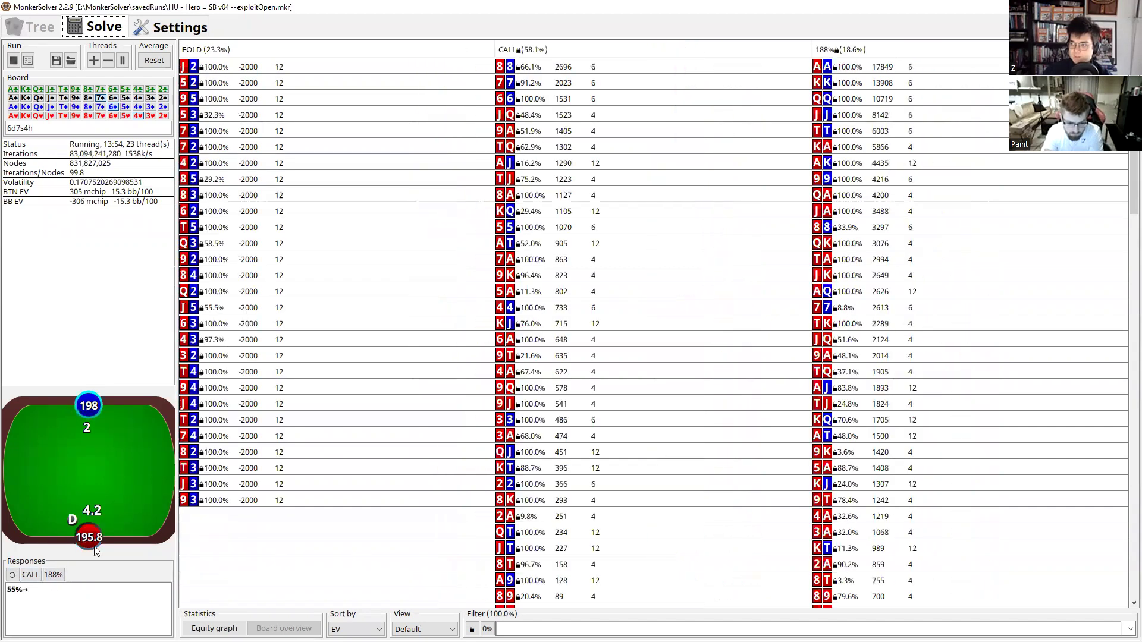
pyautogui.click(865, 52)
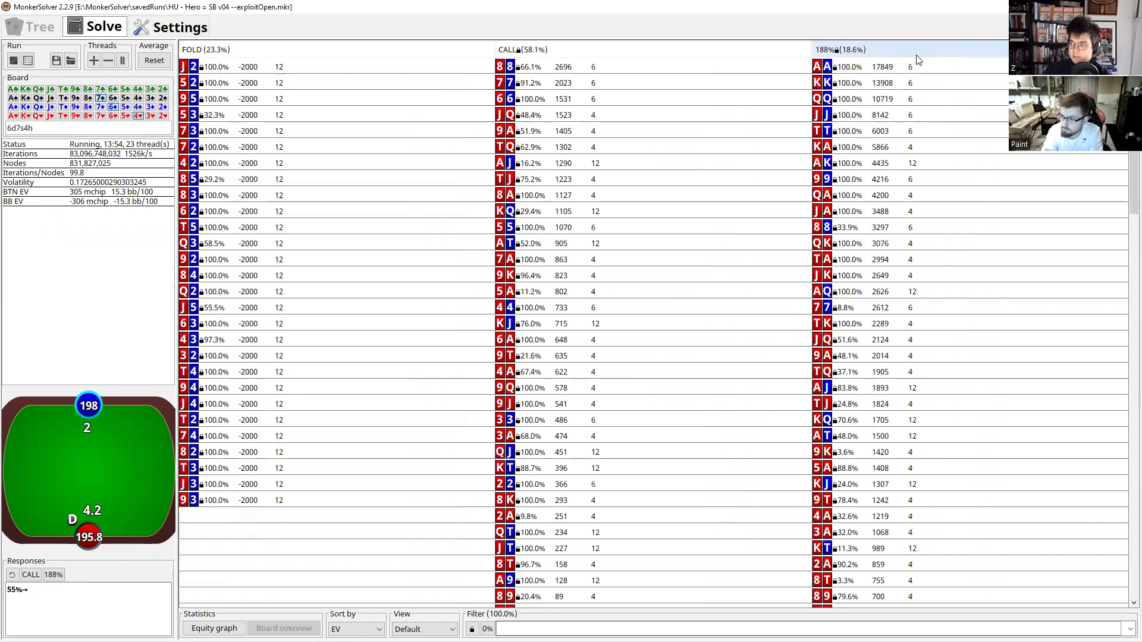
pyautogui.click(12, 577)
# Inspect the big blind's 163% reraise range against the 85% open and the calling range against the 55% open
pyautogui.click(871, 48)
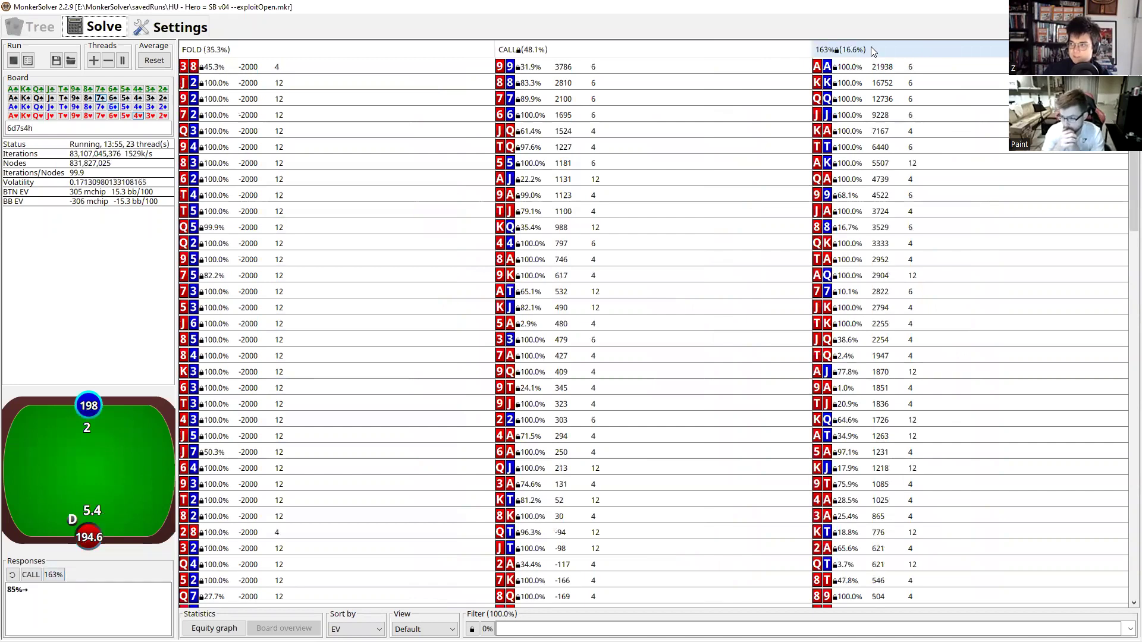
pyautogui.click(12, 576)
pyautogui.click(560, 54)
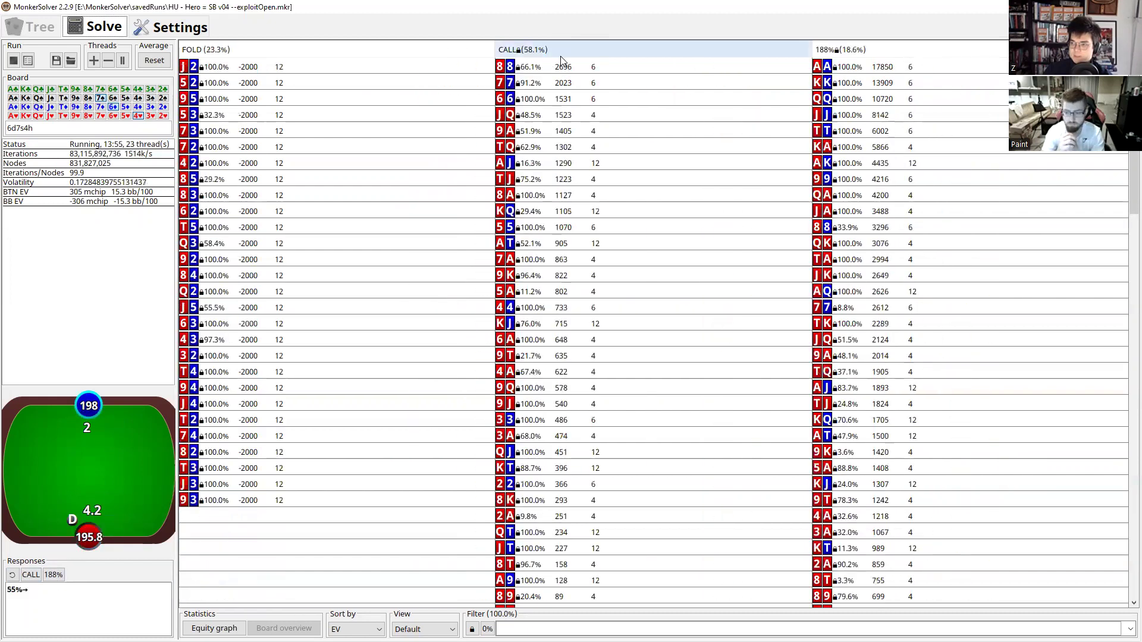
pyautogui.click(11, 575)
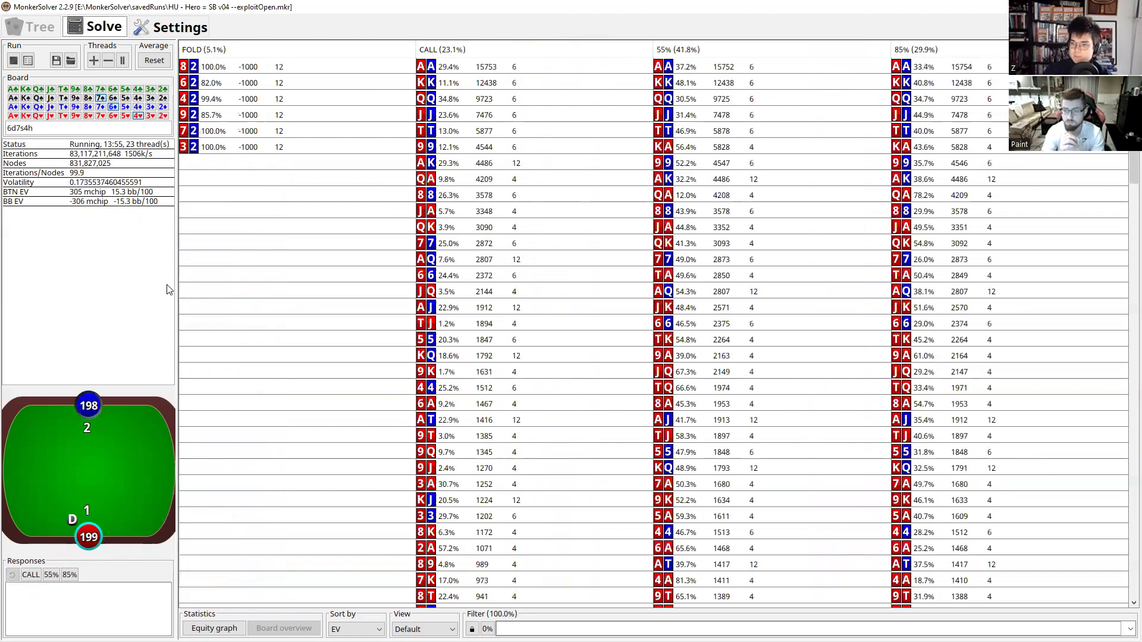
# View the button's 55% open range grid and 85% open range grid at the root node
pyautogui.click(720, 53)
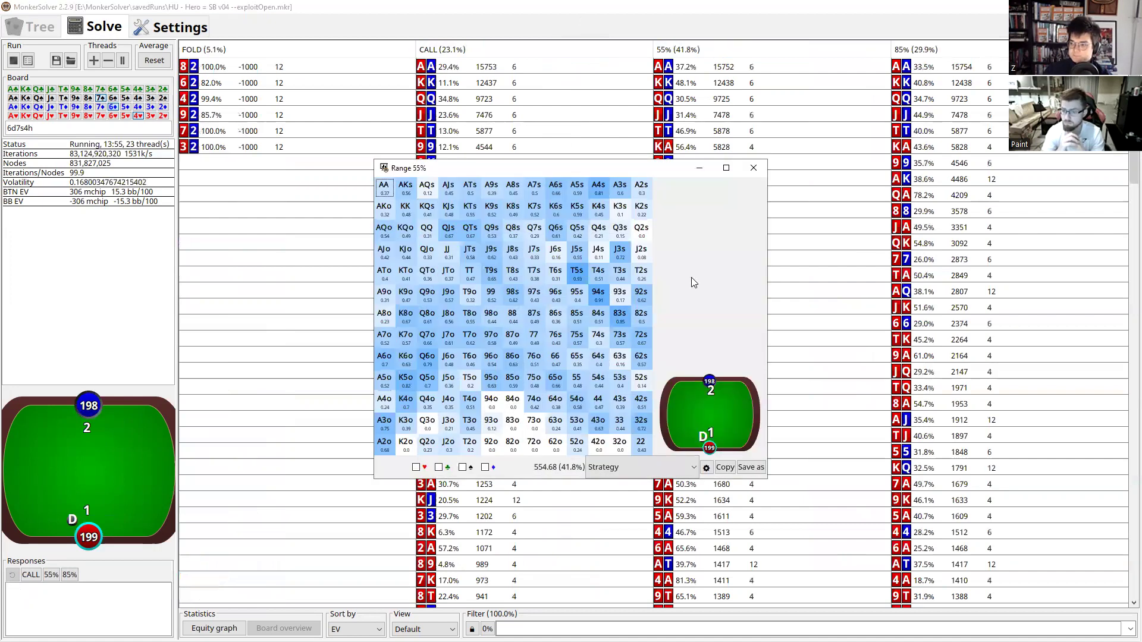
pyautogui.click(745, 174)
pyautogui.click(955, 53)
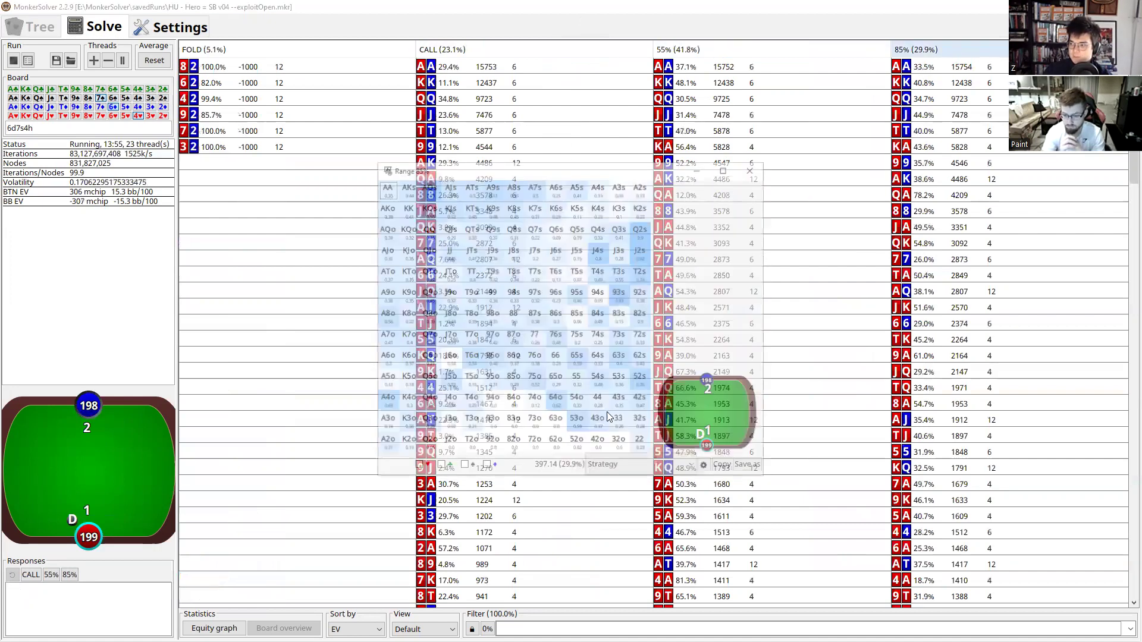
pyautogui.click(755, 169)
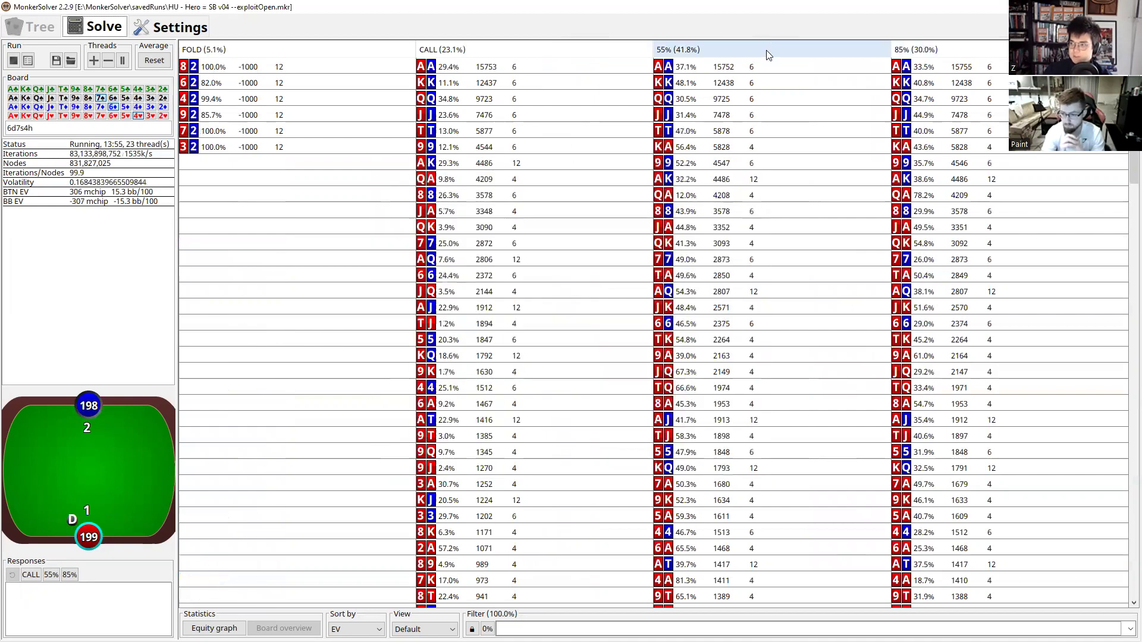
# Compare the button's 55% and 85% opening range grids once more, closing each one after checking it
pyautogui.click(482, 375)
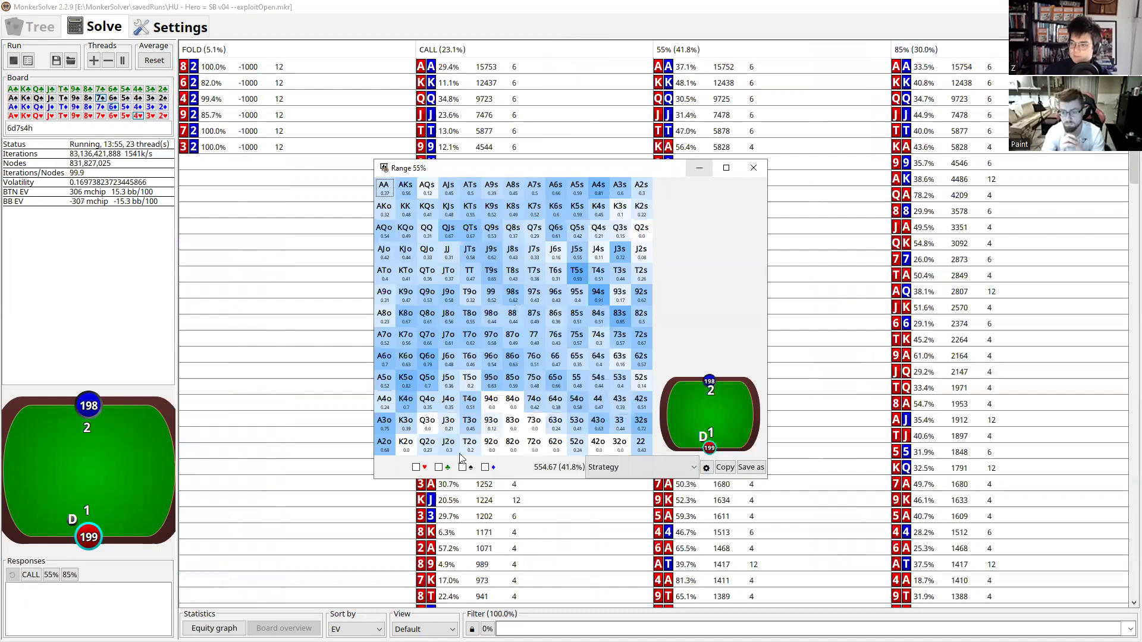
pyautogui.click(754, 168)
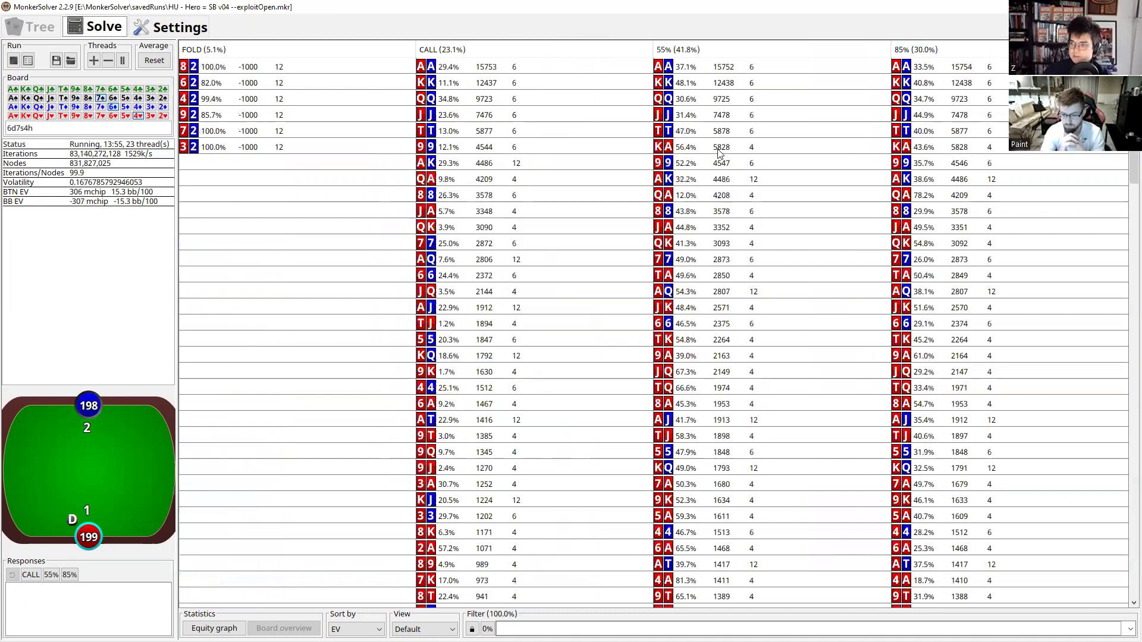
pyautogui.click(697, 55)
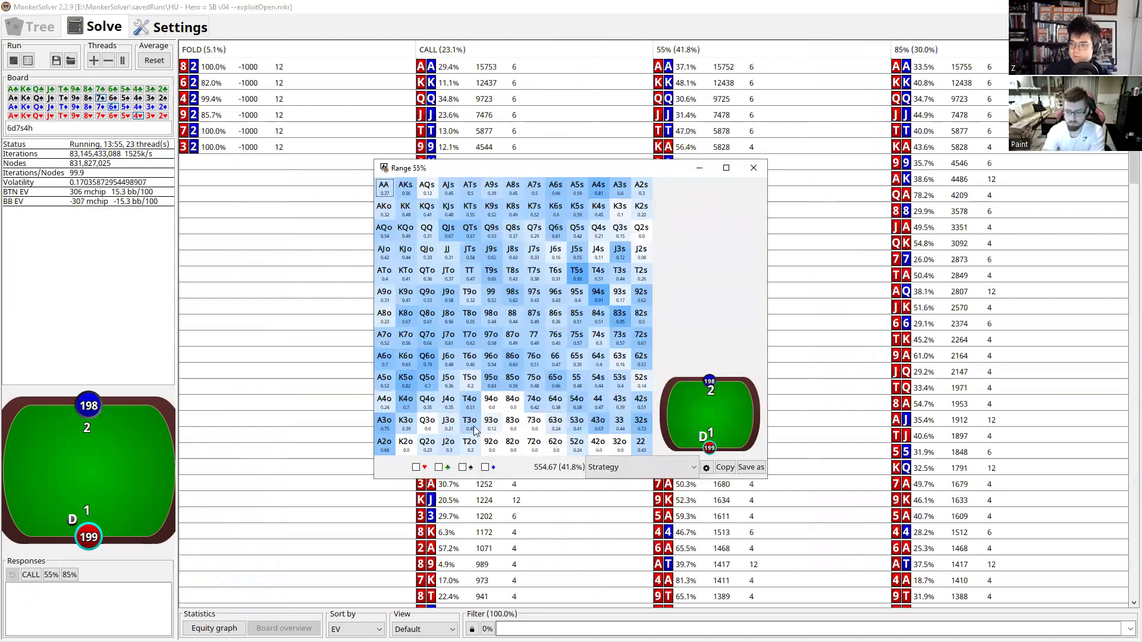
pyautogui.click(754, 167)
pyautogui.click(950, 49)
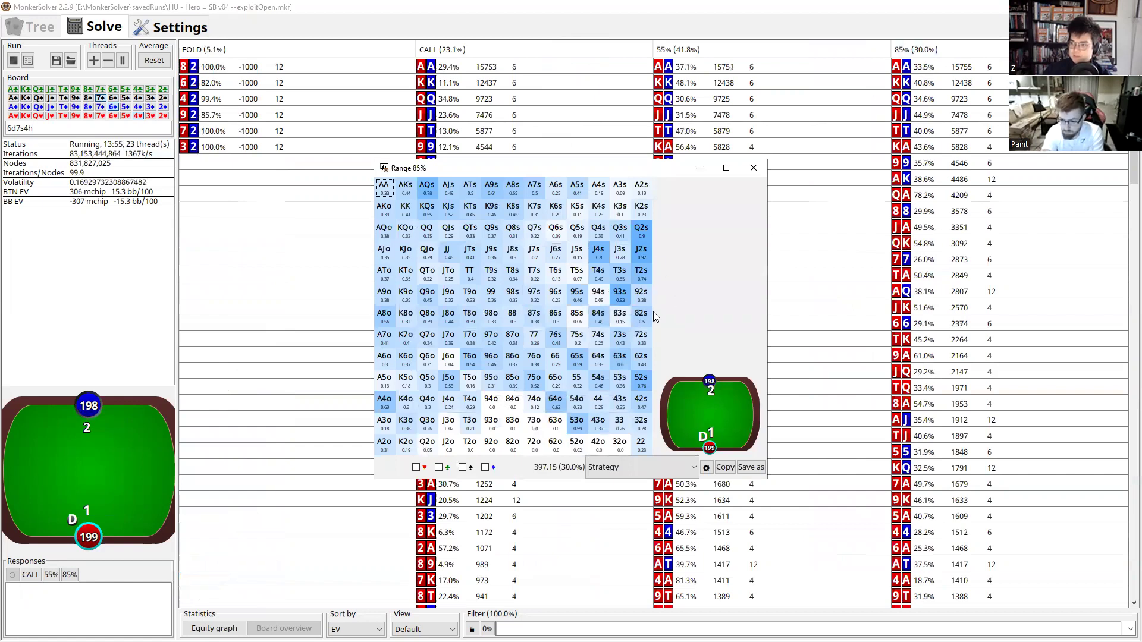
pyautogui.click(754, 168)
# Examine the button's CALL range grid at the root node and enlarge it to full screen
pyautogui.click(561, 61)
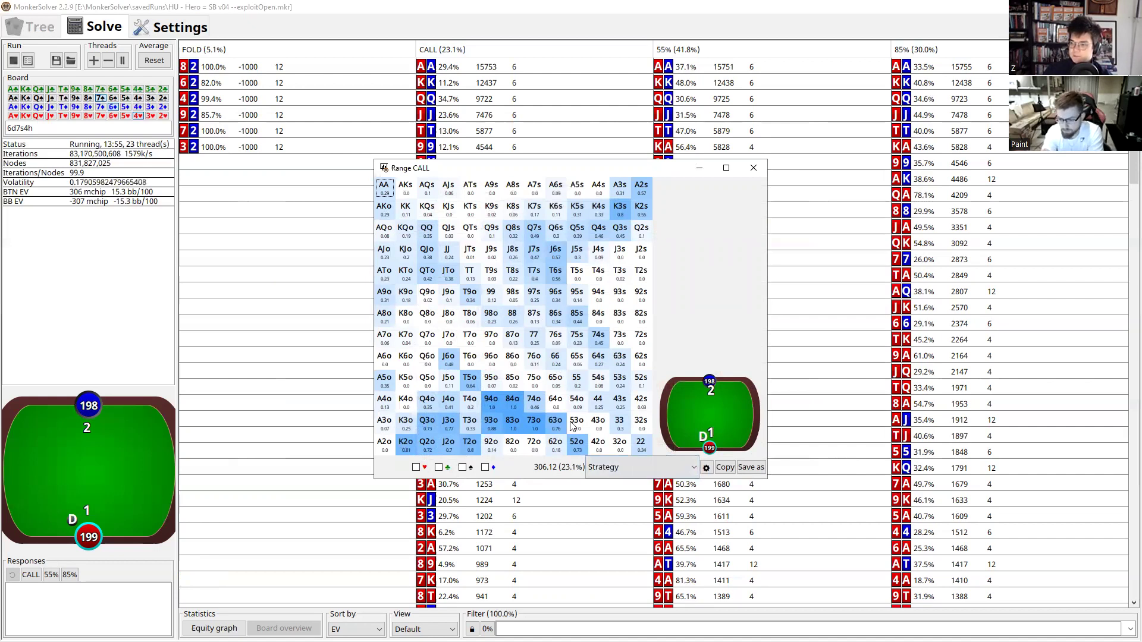
pyautogui.click(28, 616)
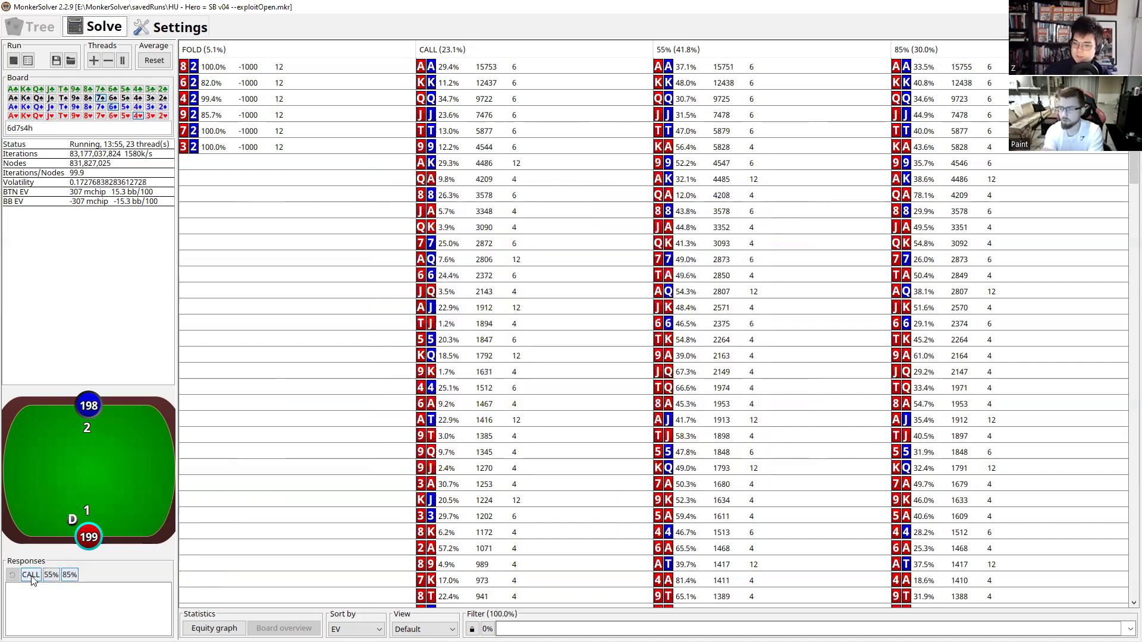
pyautogui.click(523, 52)
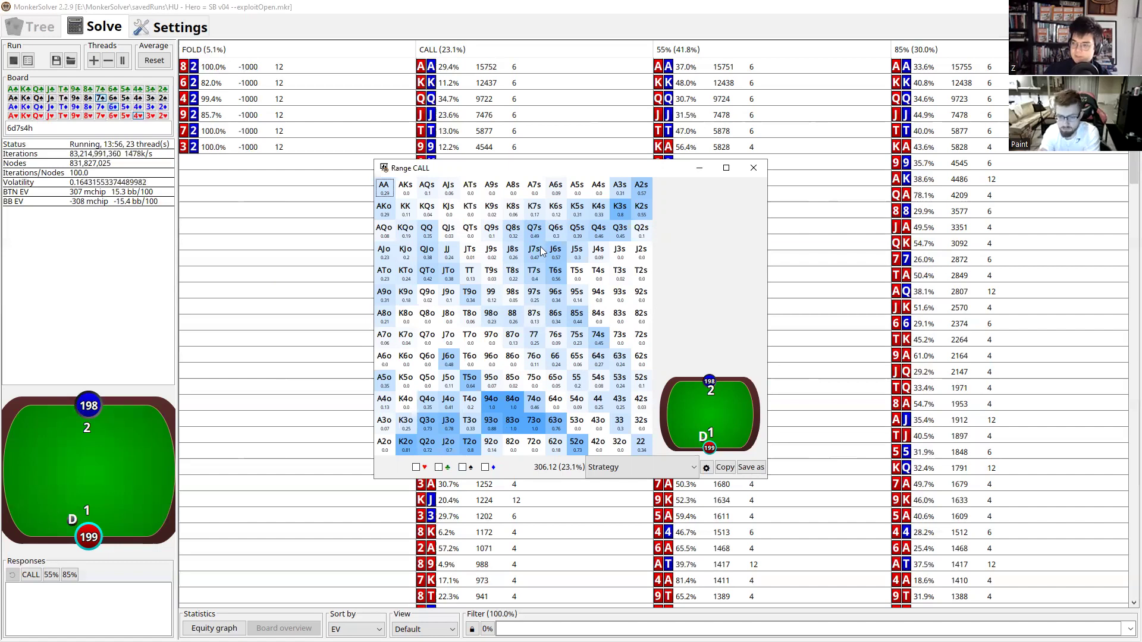
pyautogui.click(726, 169)
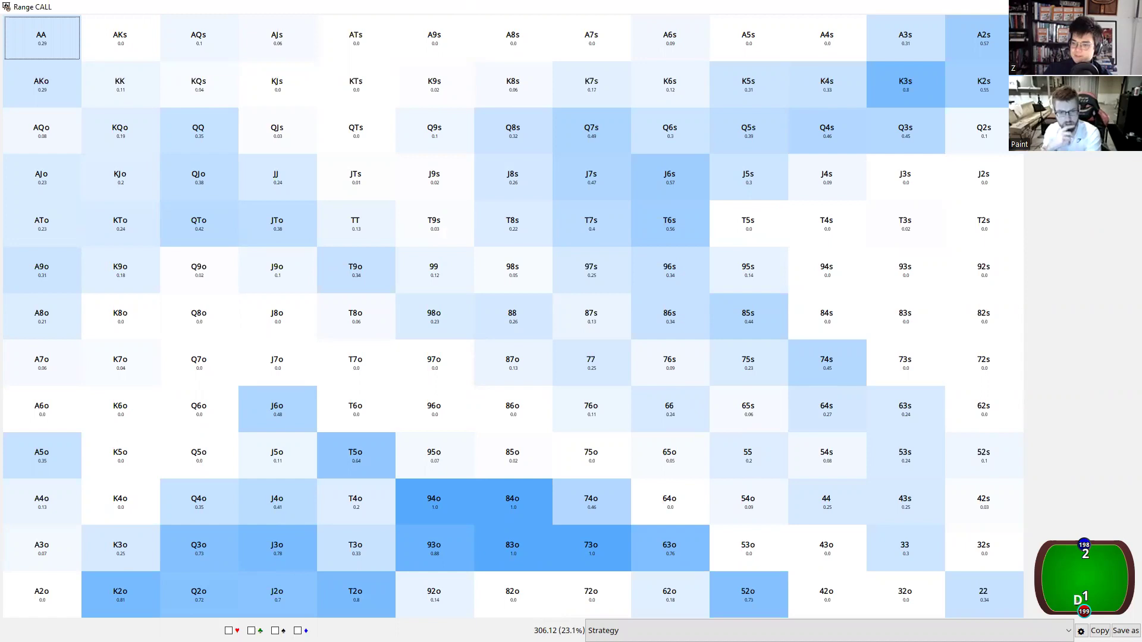
# Follow the CALL→200% line, view the button's 75% reraise range grid, and step back one node
pyautogui.click(33, 580)
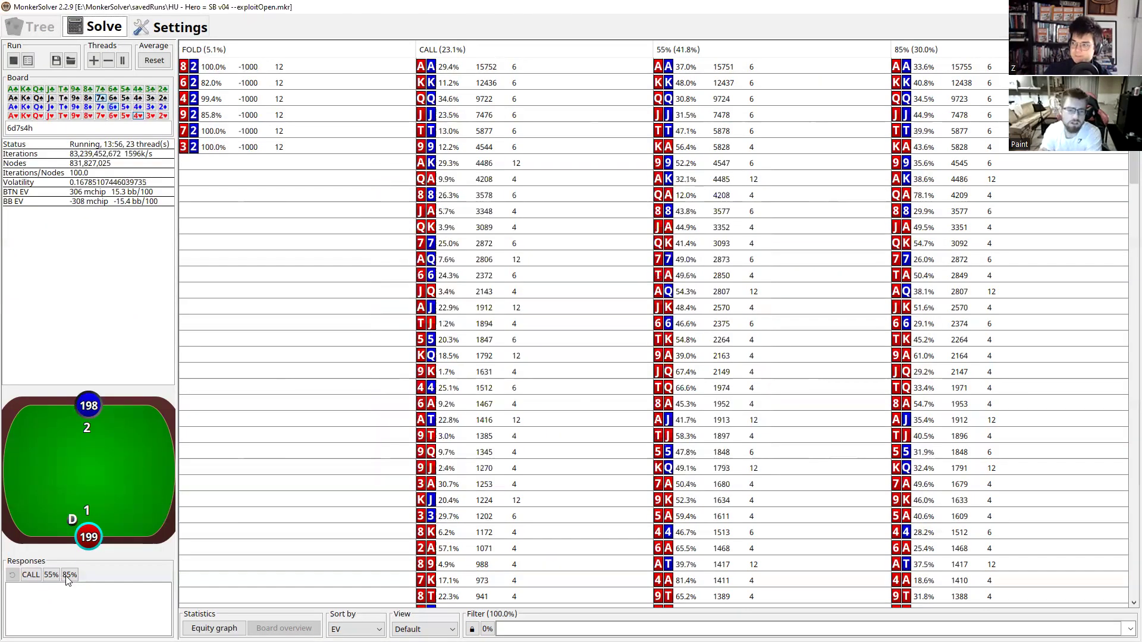
pyautogui.click(69, 576)
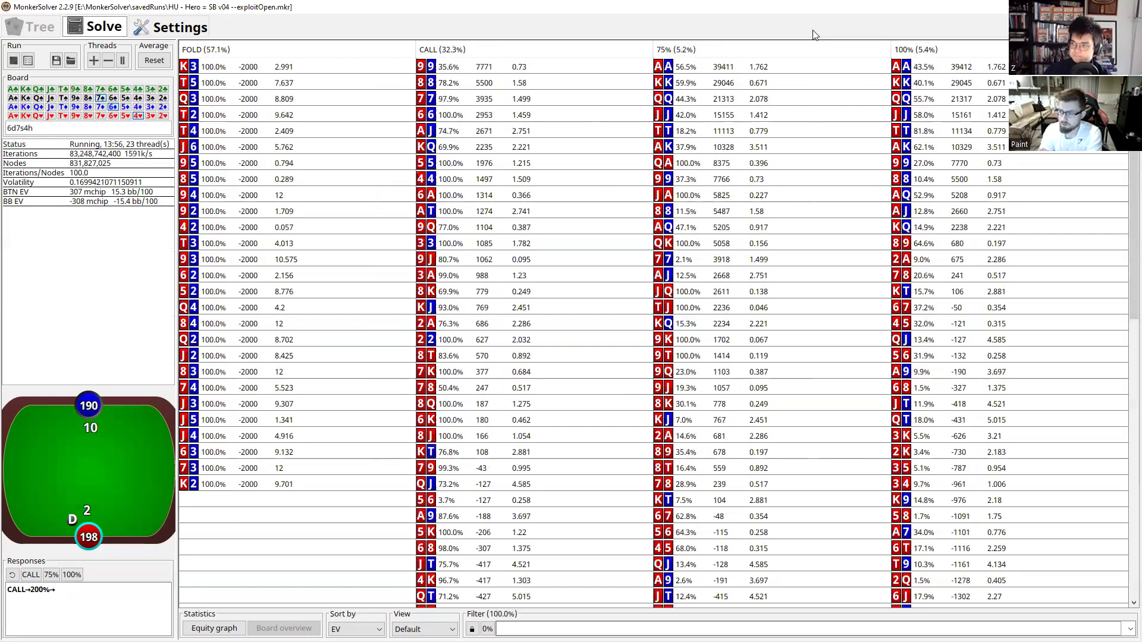
pyautogui.click(708, 54)
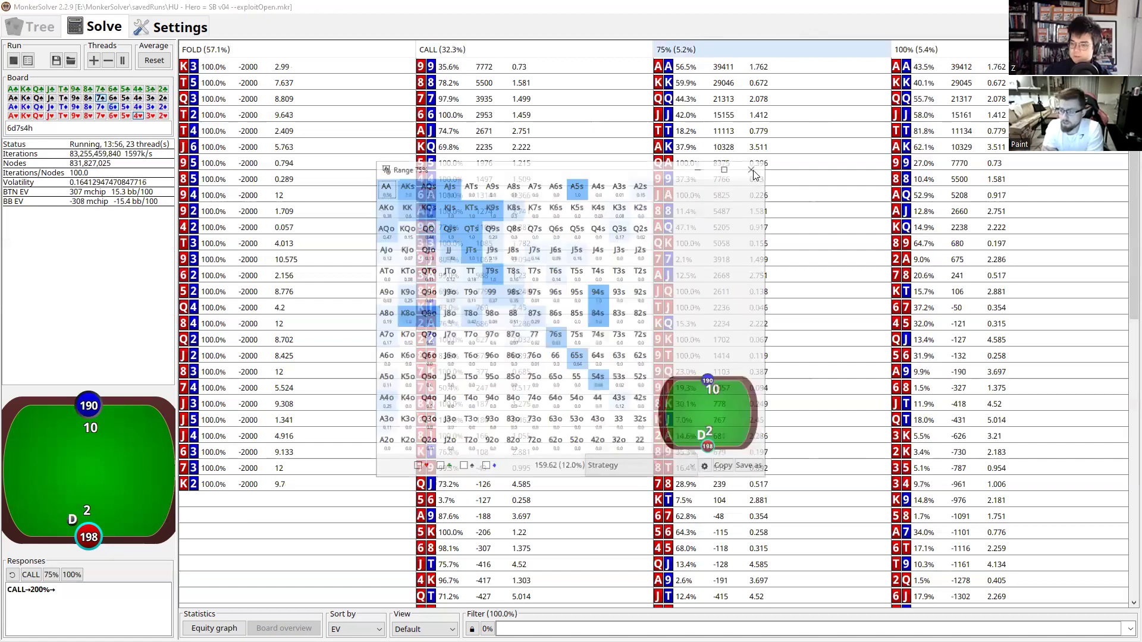
pyautogui.click(13, 576)
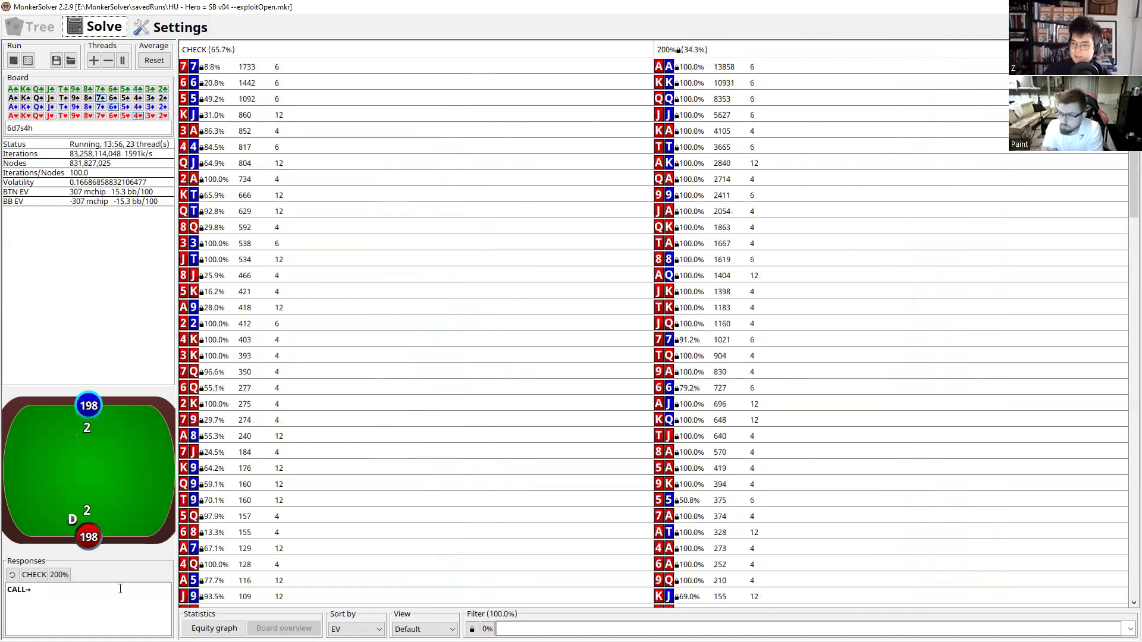
# Review the big blind's response strategy against the 55% open and return to the root node
pyautogui.click(120, 589)
pyautogui.click(51, 576)
pyautogui.click(703, 50)
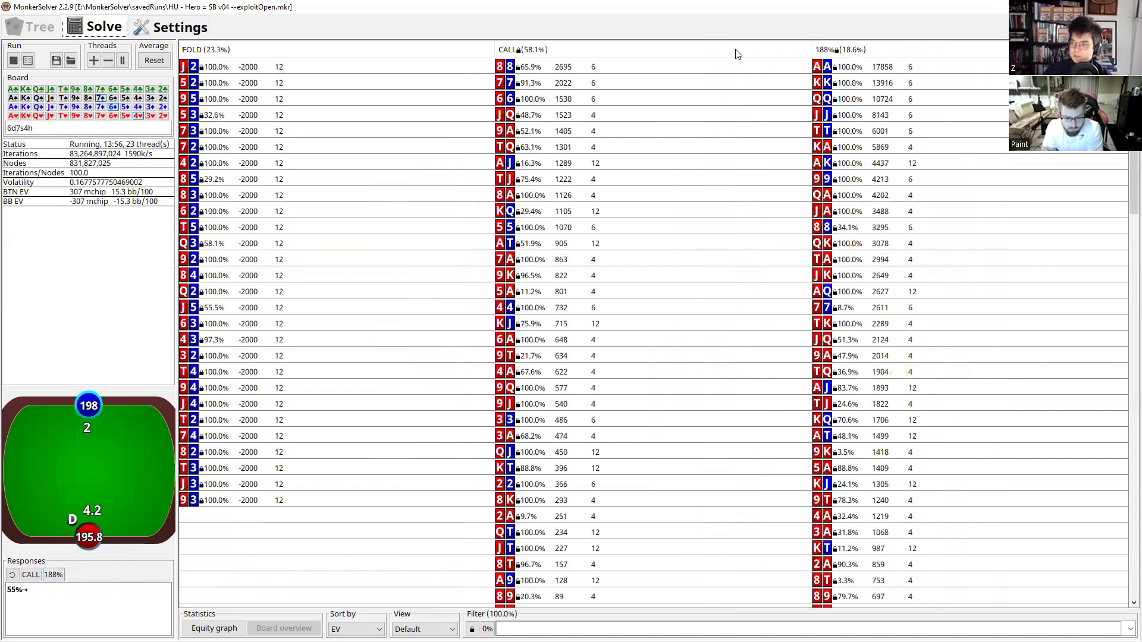
pyautogui.click(12, 575)
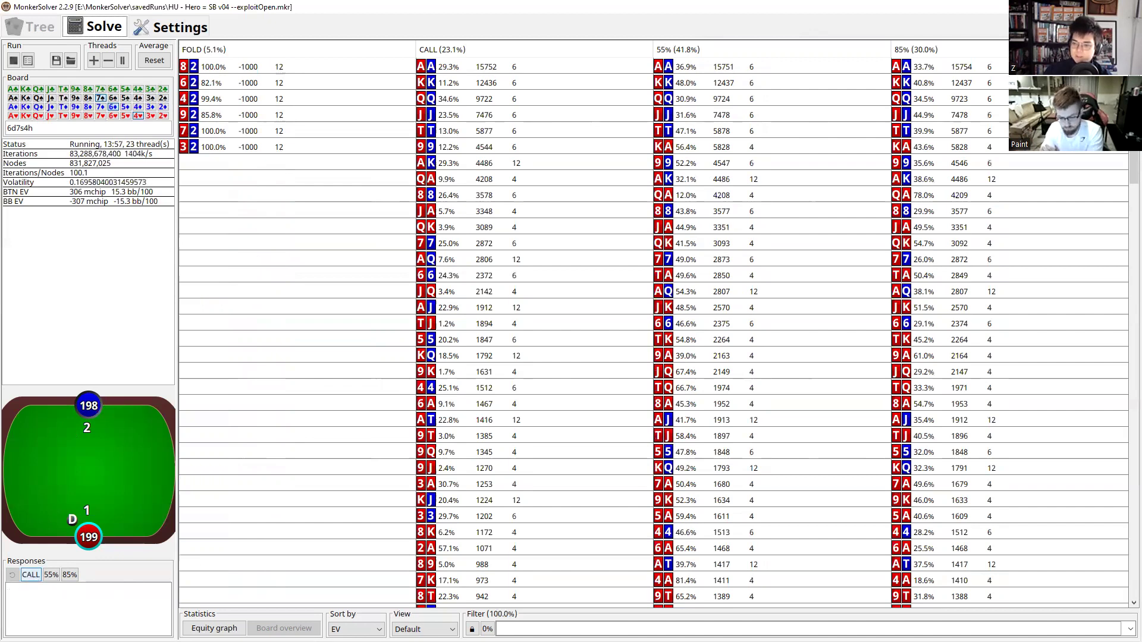
# Switch to PokerTracker and examine the fold, PFR and limp columns of the Full Preflop report
pyautogui.hotkey('alt', 'Tab')
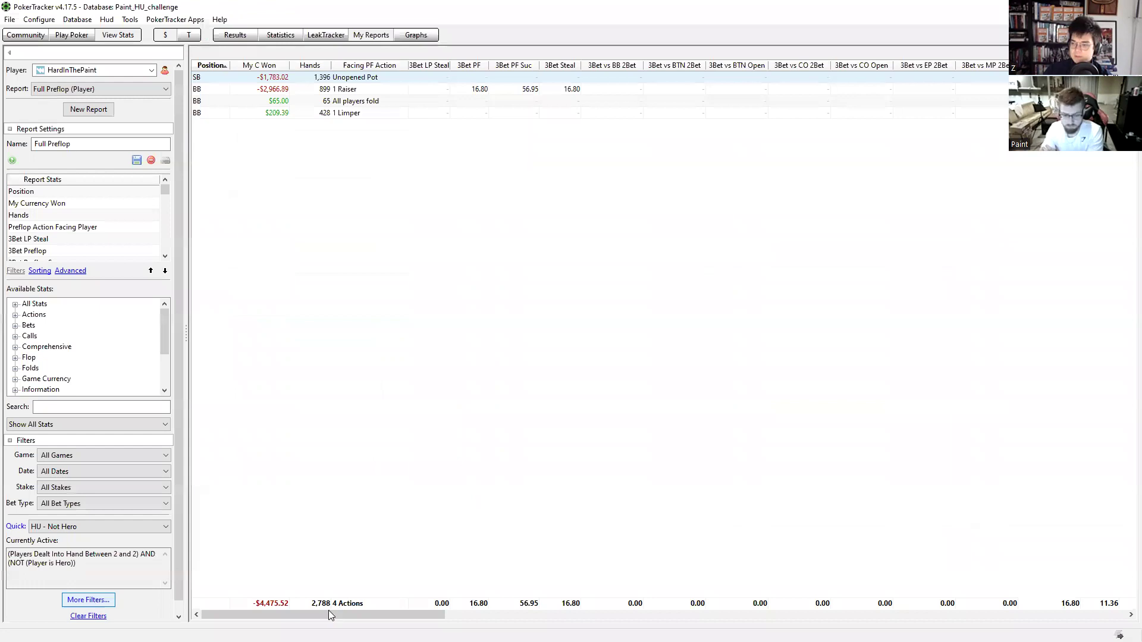
pyautogui.click(617, 614)
pyautogui.click(767, 616)
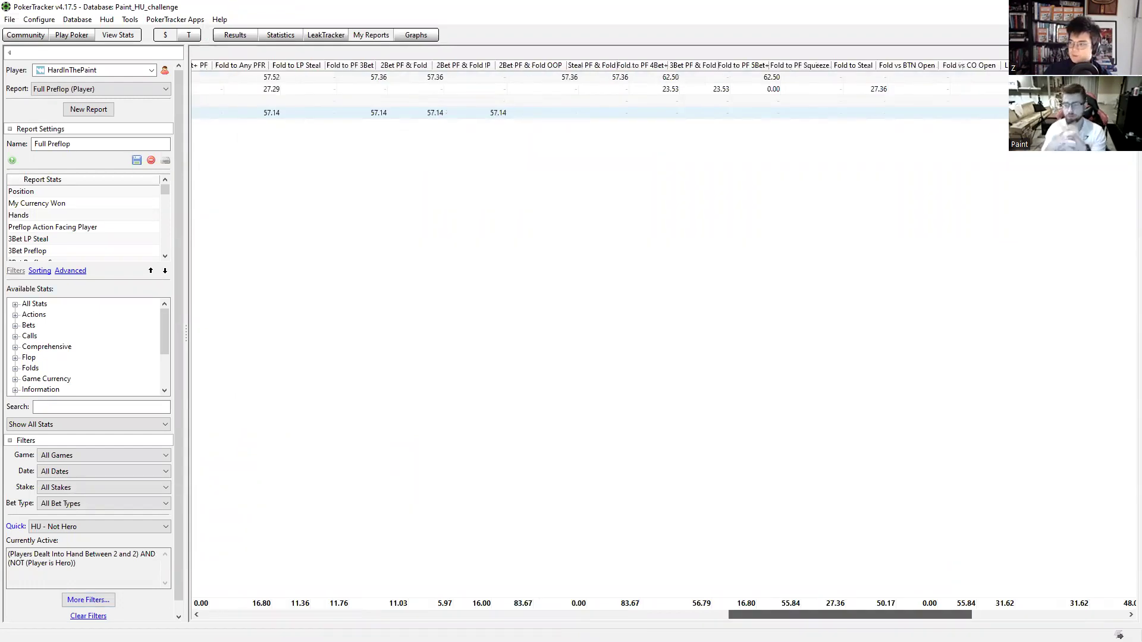
pyautogui.hscroll(3, 660, 333)
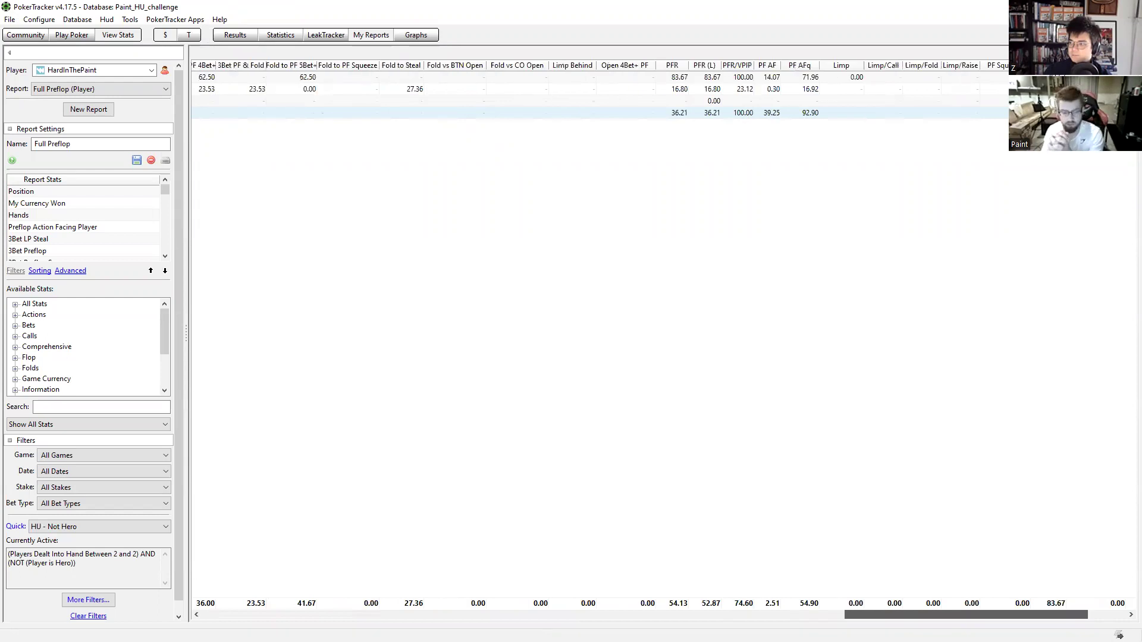
pyautogui.hscroll(1, 745, 310)
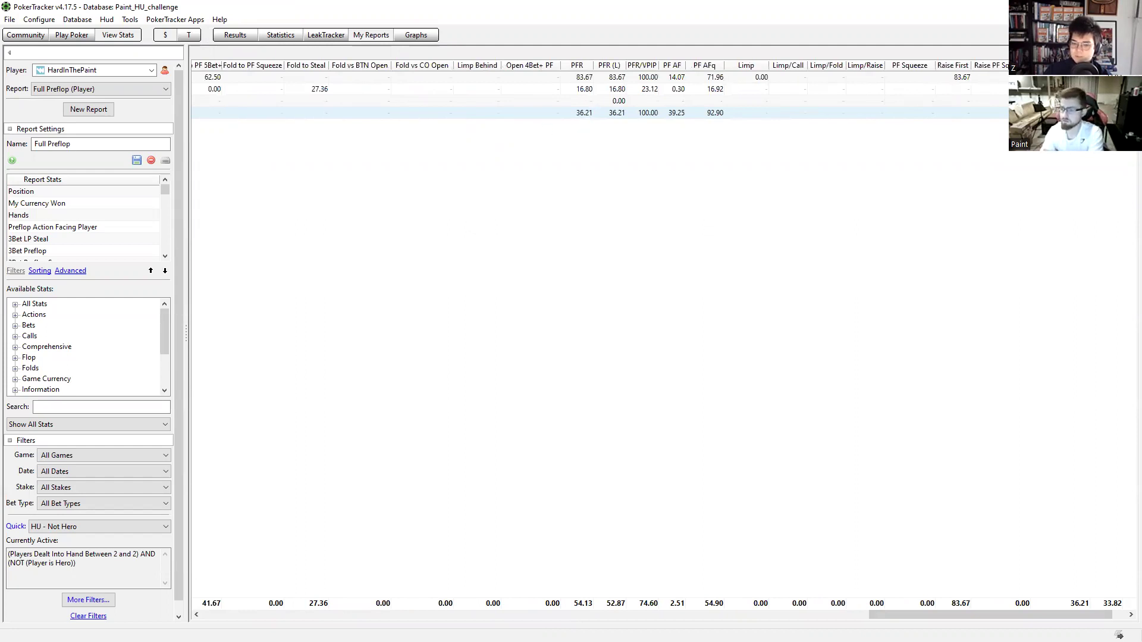
# Switch back to MonkerSolver, review the button's responses in the CALL→200% line, and return to the root node
pyautogui.hotkey('alt', 'Tab')
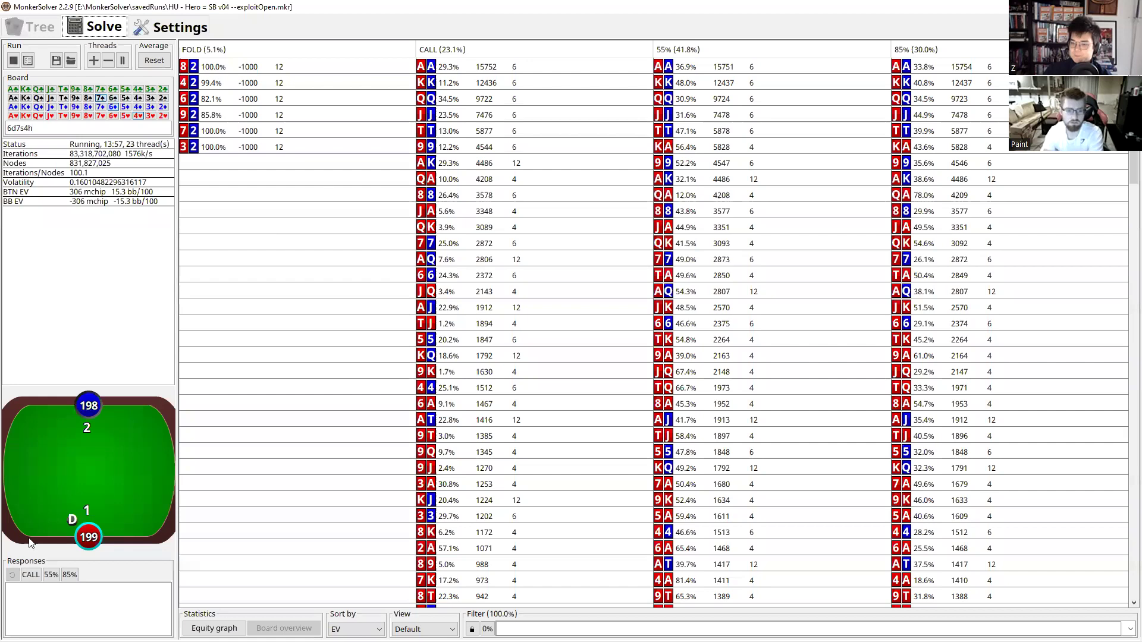
pyautogui.click(31, 575)
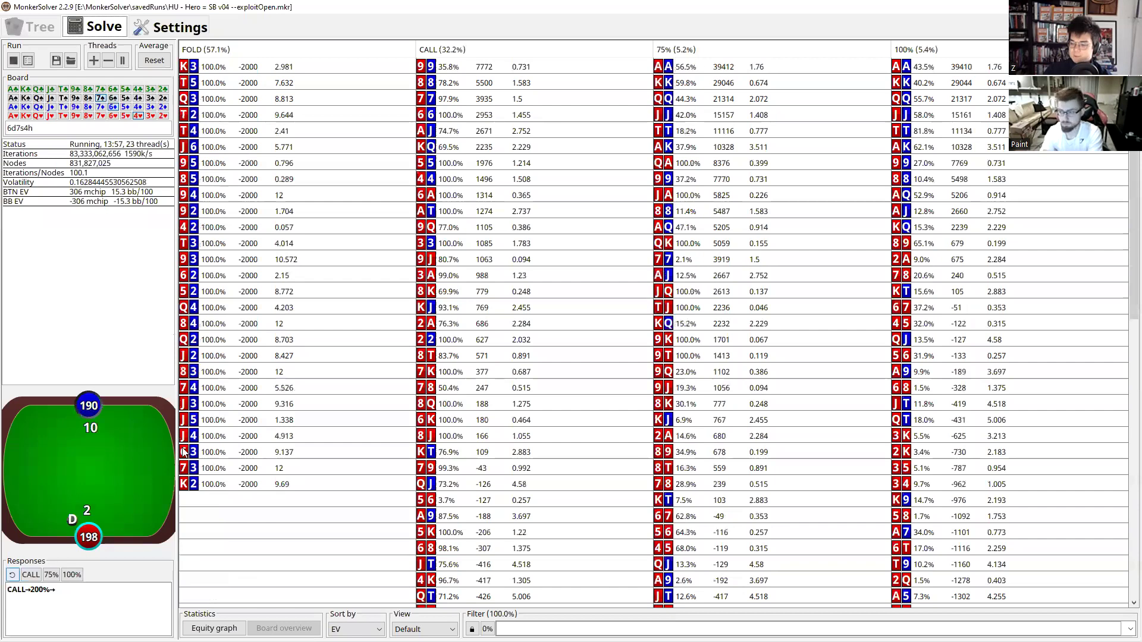
pyautogui.click(13, 576)
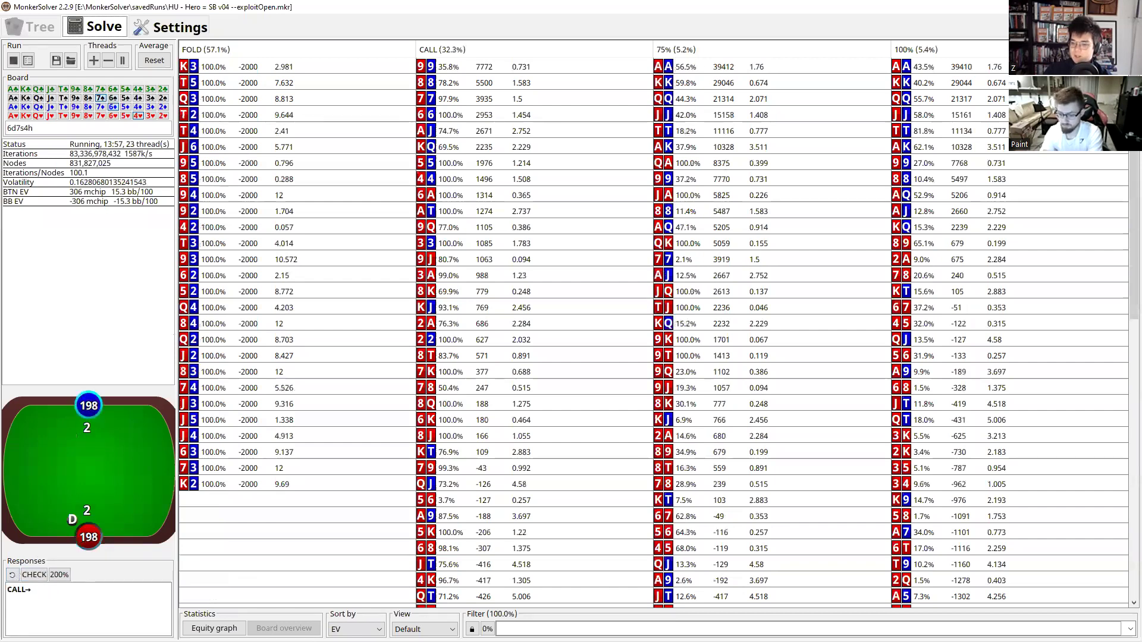
pyautogui.click(12, 575)
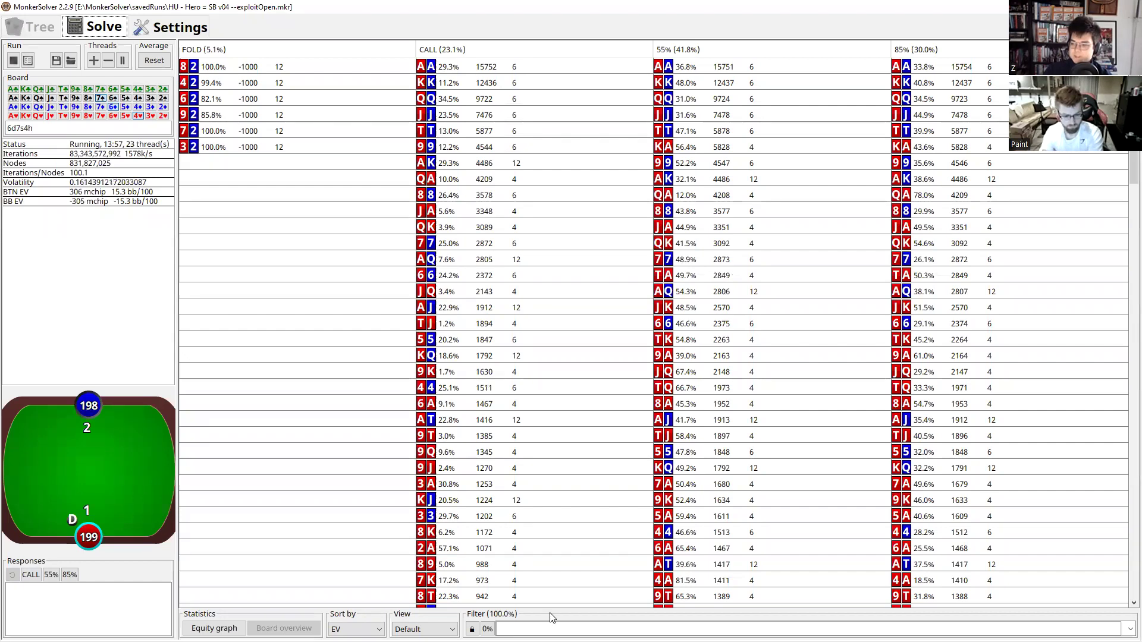
# Switch to PokerTracker and examine the PFR, limp, 3Bet and 4Bet columns of the Full Preflop report
pyautogui.hotkey('alt', 'Tab')
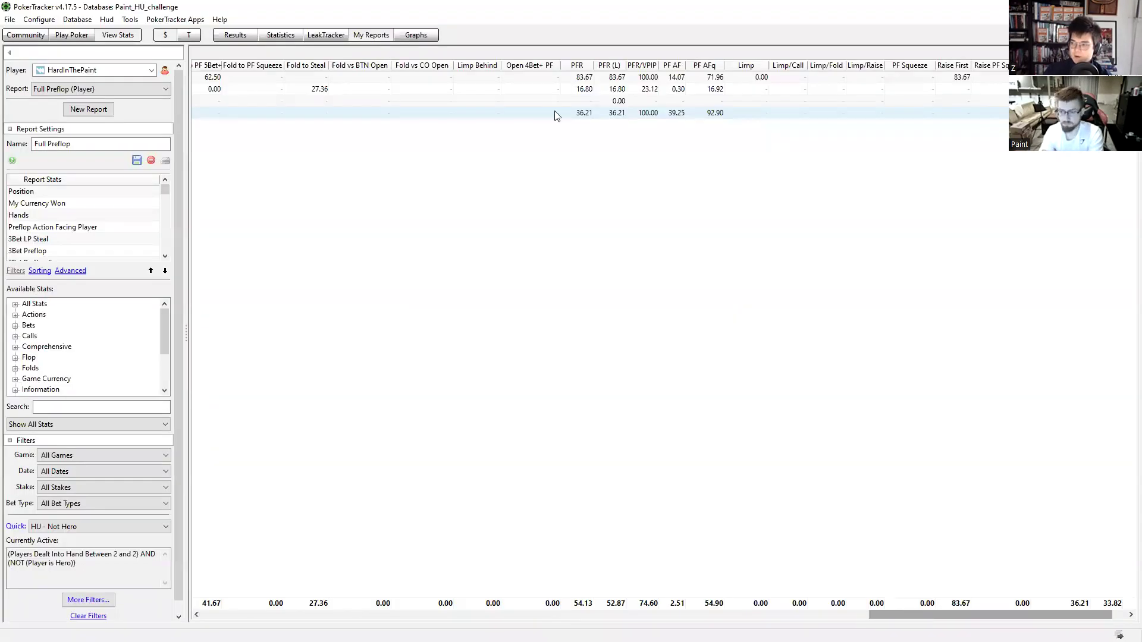
pyautogui.hscroll(2, 557, 115)
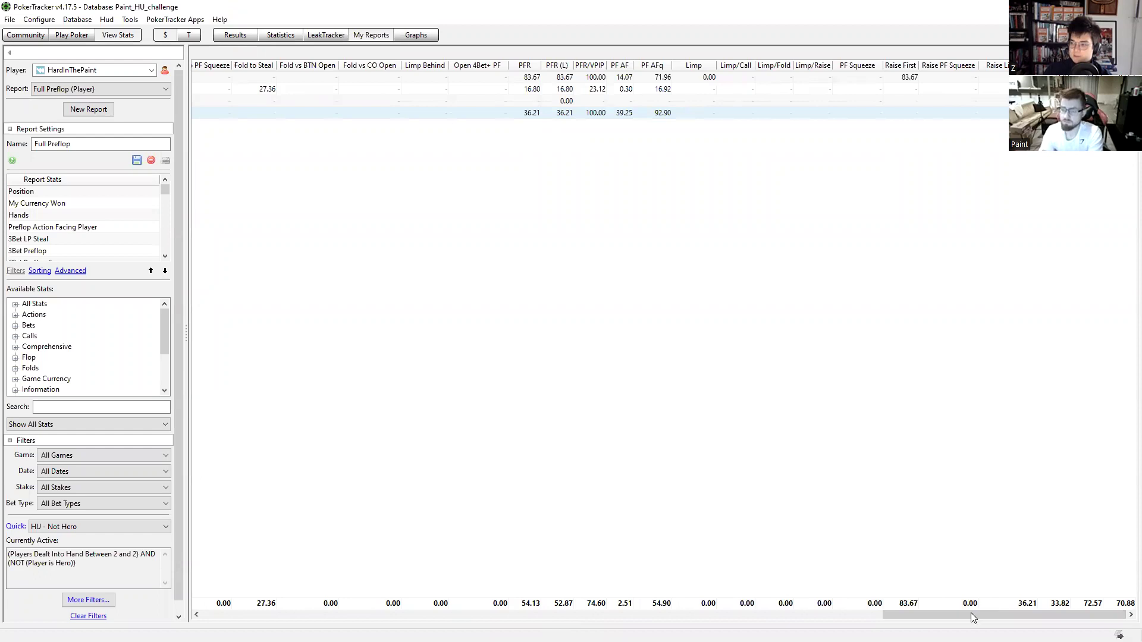
pyautogui.click(269, 619)
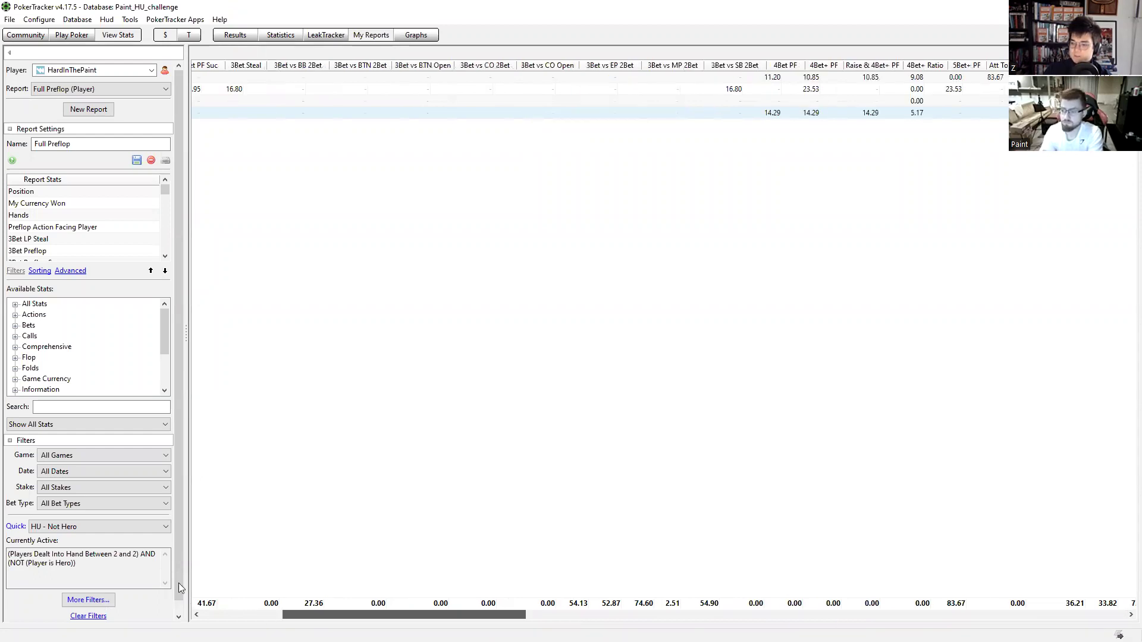
# Filter the report to hands facing a preflop 2Bet between 1.5 and 100 big blinds
pyautogui.scroll(-1, 182, 588)
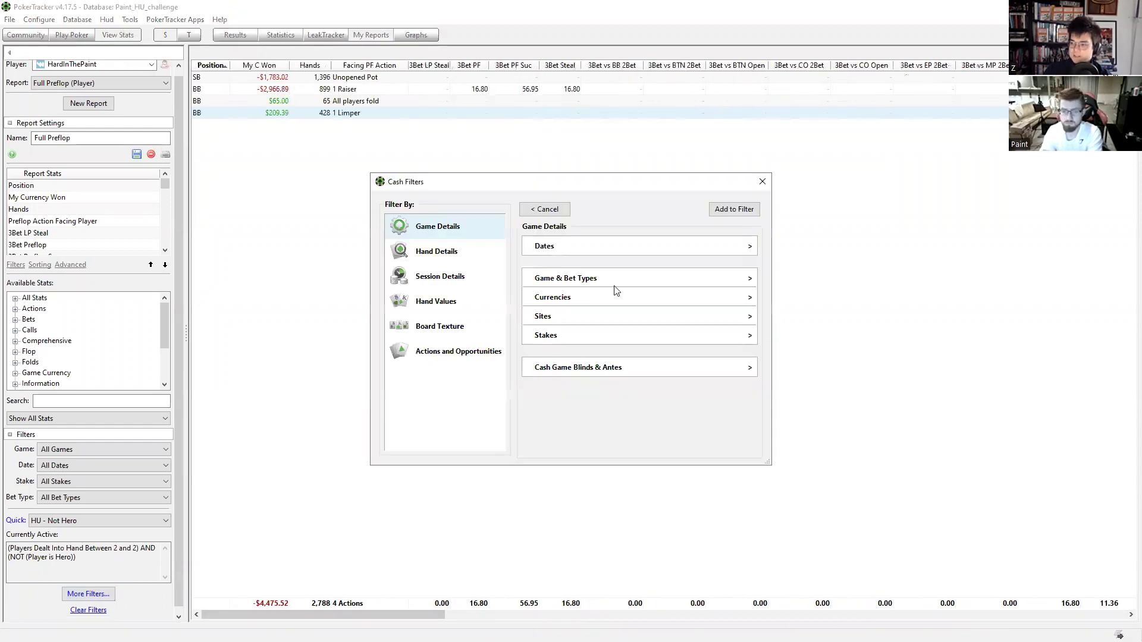
pyautogui.press('End')
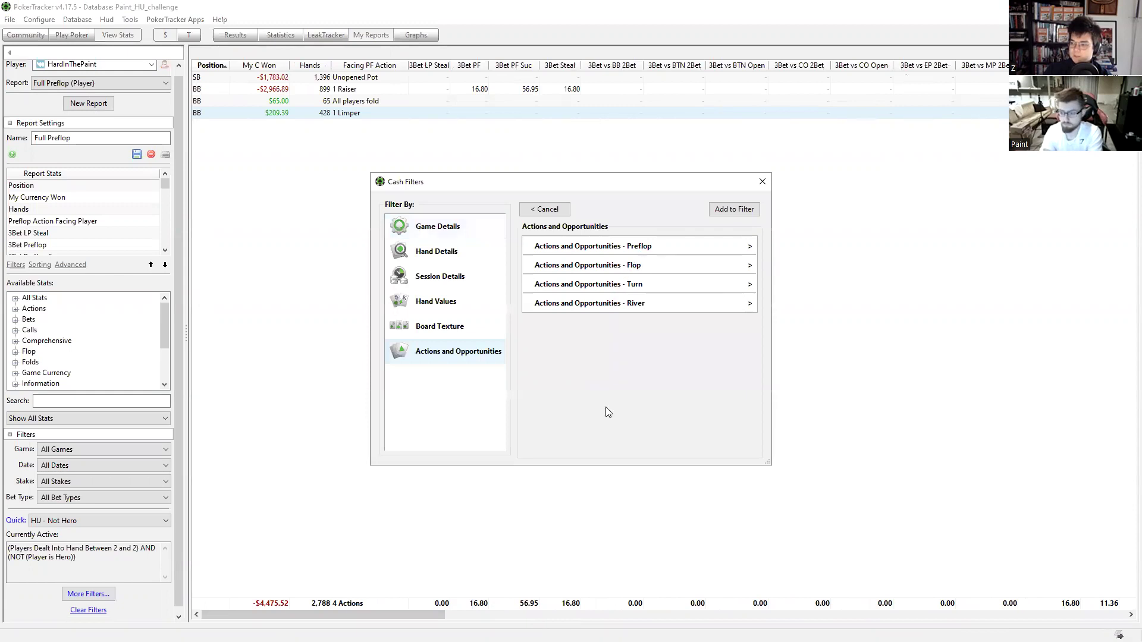
pyautogui.press('Return')
pyautogui.scroll(-5, 604, 402)
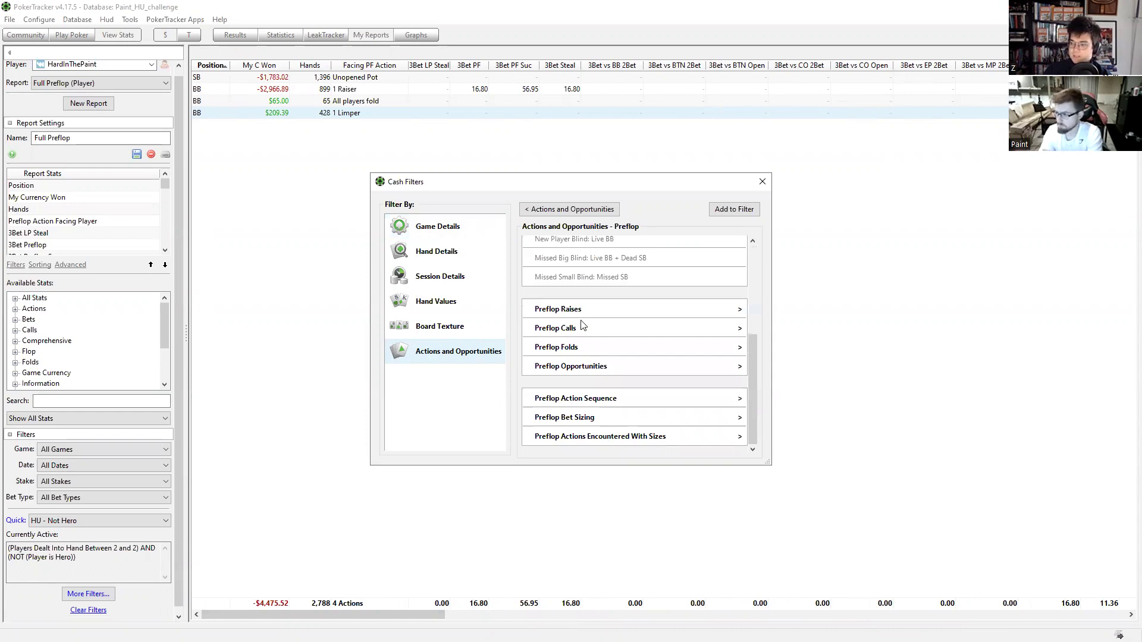
pyautogui.press('Return')
pyautogui.click(668, 315)
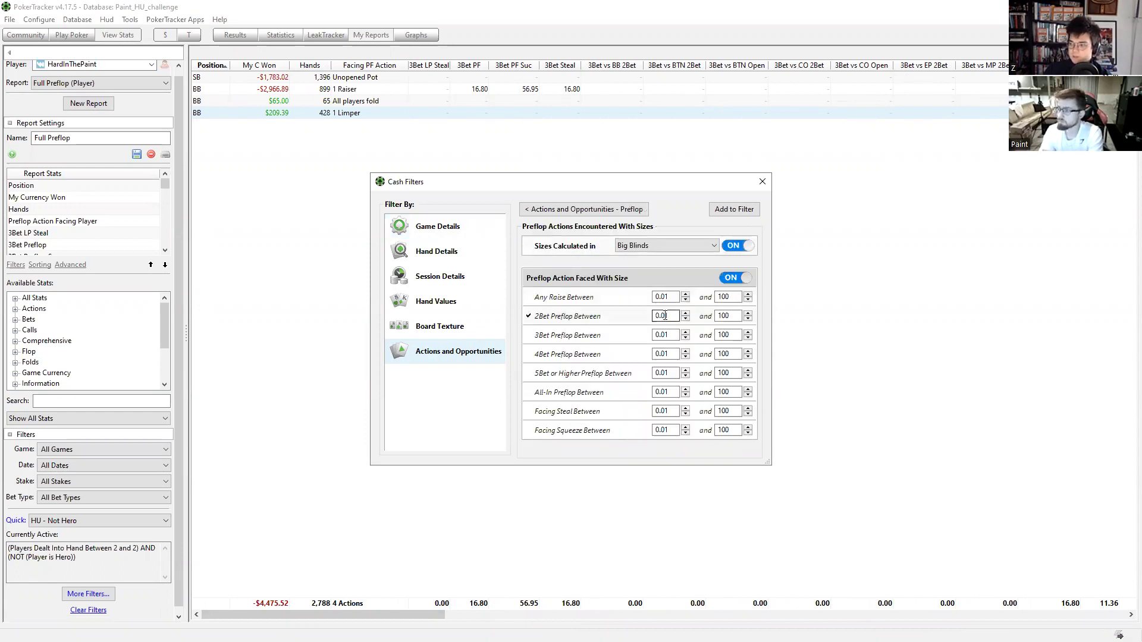
pyautogui.doubleClick(666, 316)
pyautogui.write('1.5')
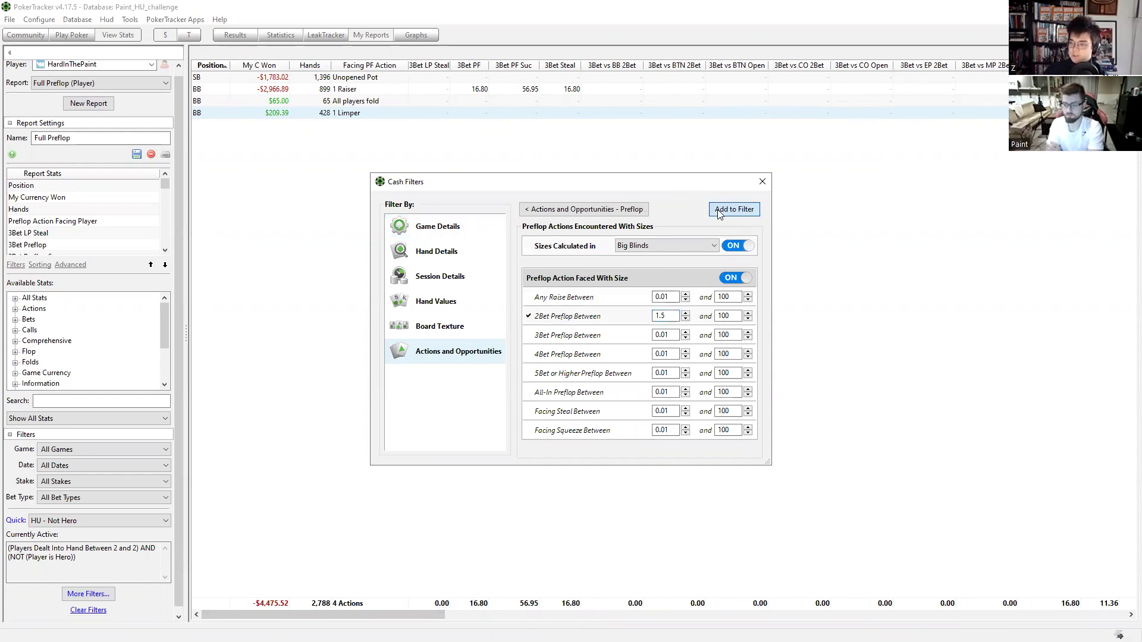
pyautogui.click(717, 210)
pyautogui.click(733, 216)
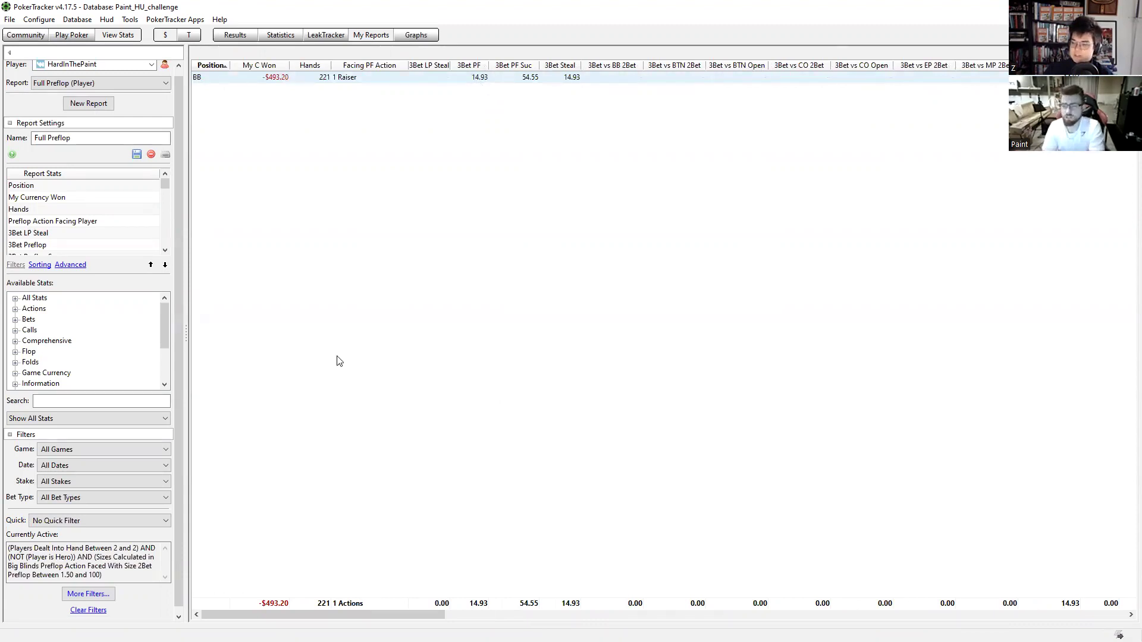
# Switch to MonkerSolver, compare the big blind's response to the 85% open with the filtered PokerTracker report, and return to the root node
pyautogui.hotkey('alt', 'Tab')
pyautogui.click(70, 576)
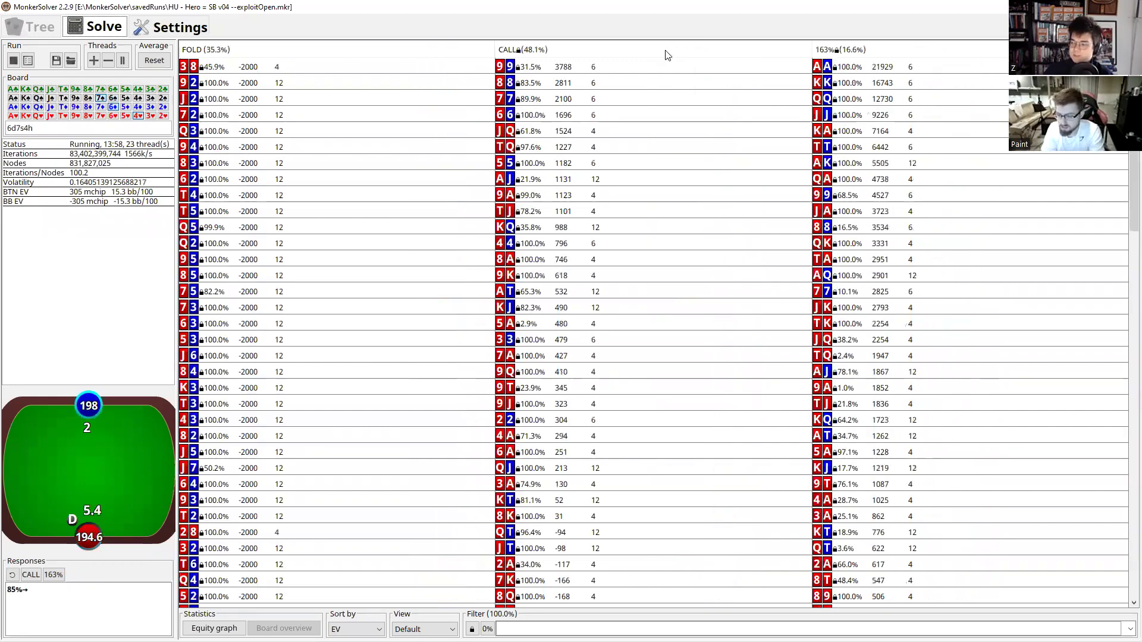
pyautogui.hotkey('alt', 'Tab')
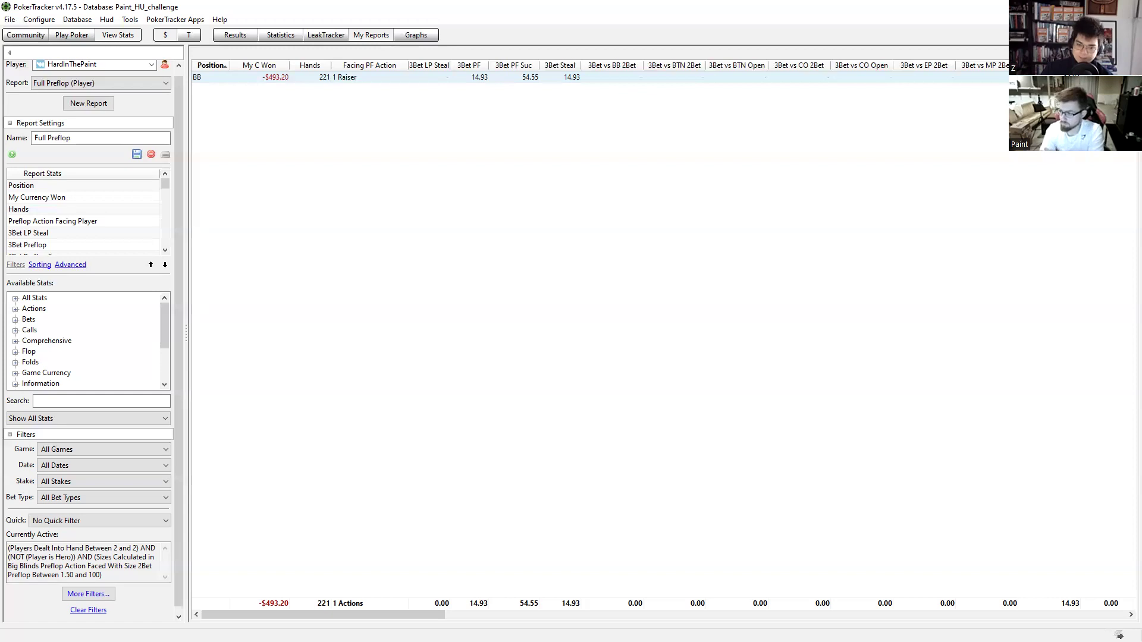
pyautogui.hotkey('alt', 'Tab')
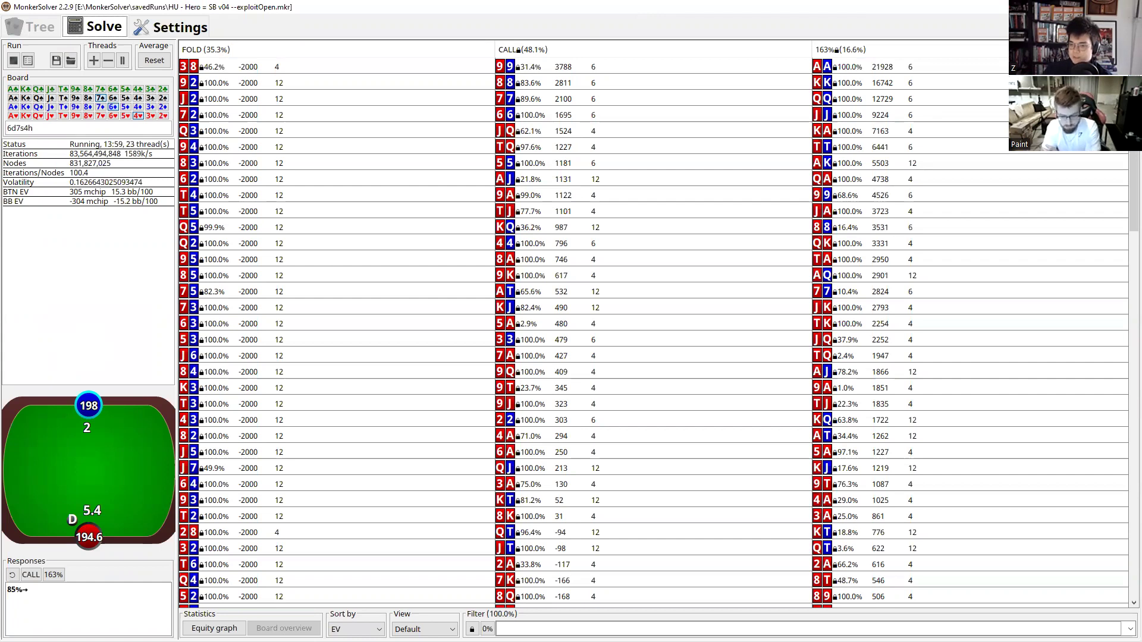
pyautogui.click(13, 576)
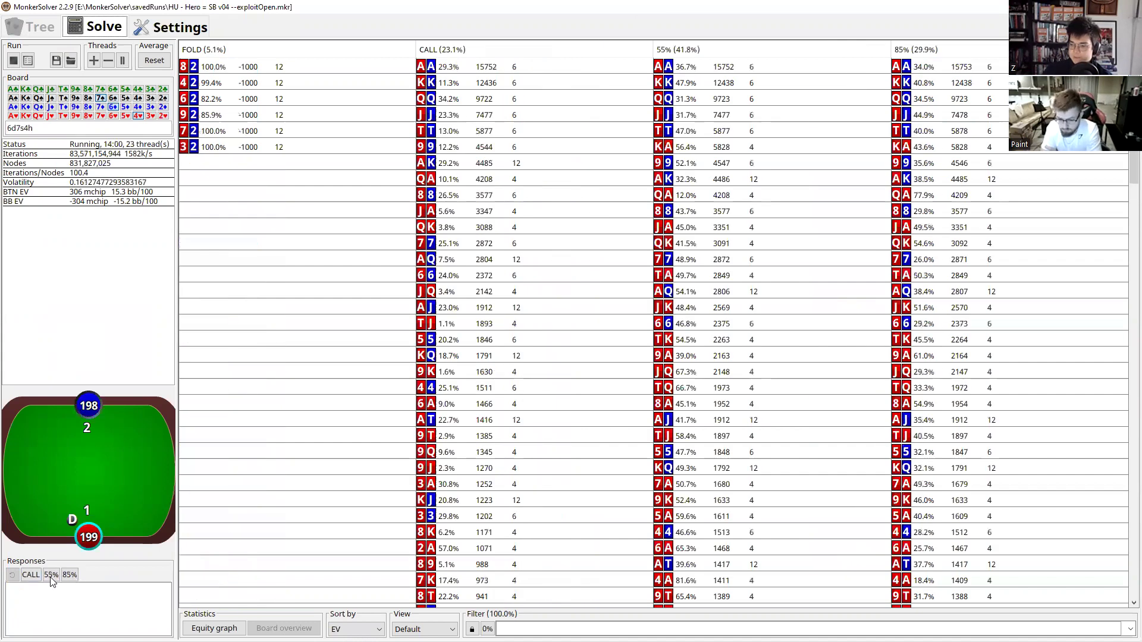
# Follow the 55%→188% line, view the button's 60% reraise range grid, and return to the root node
pyautogui.click(52, 575)
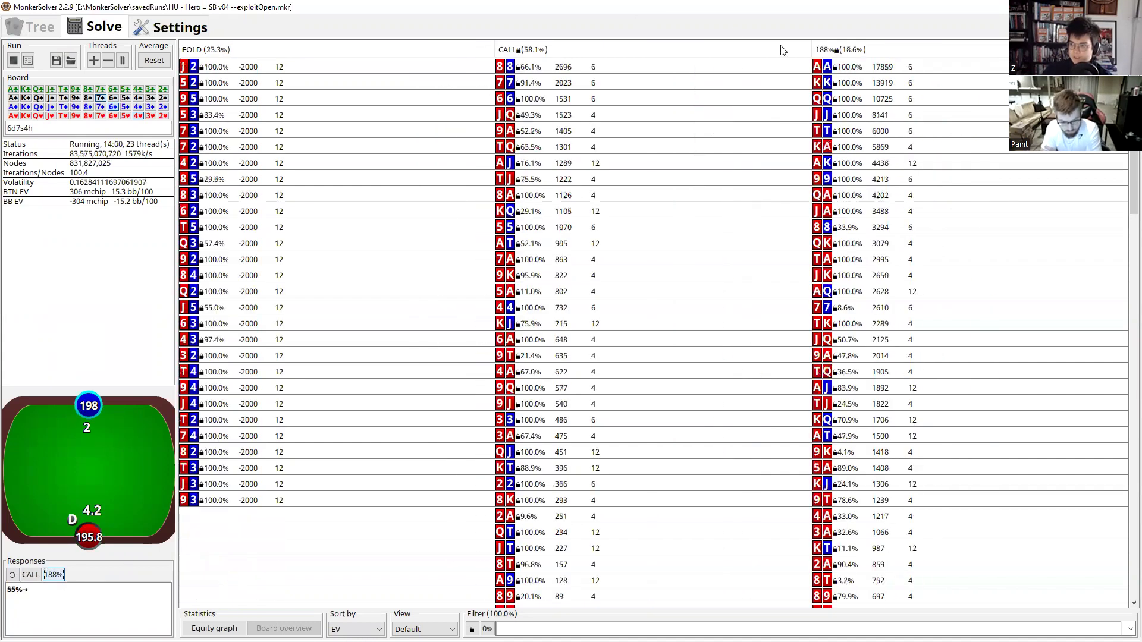
pyautogui.press('space')
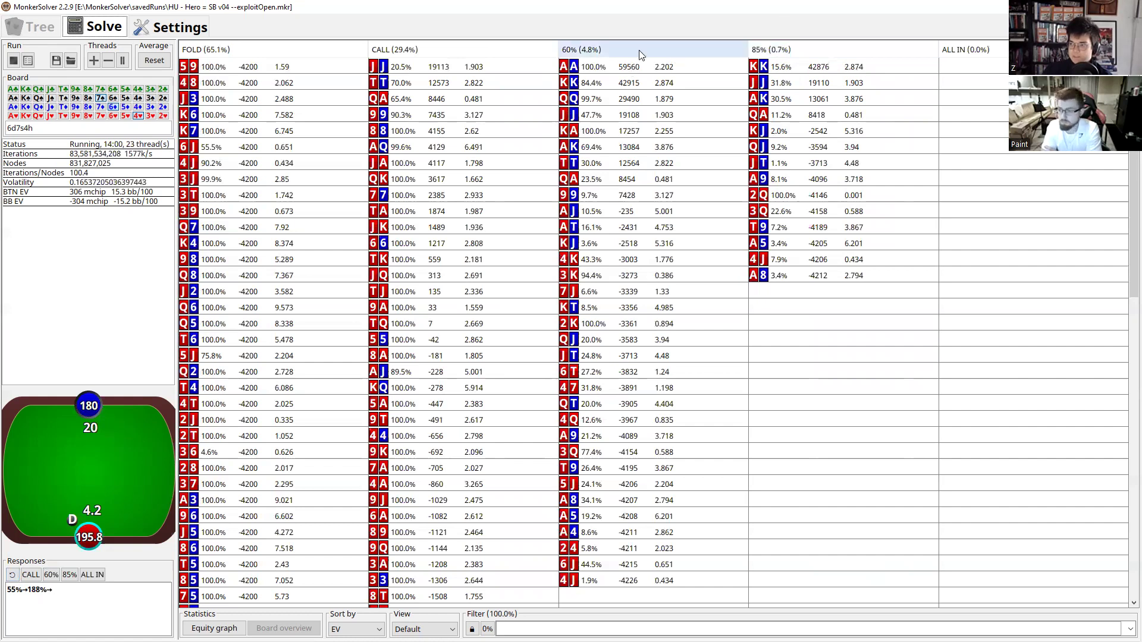
pyautogui.doubleClick(580, 50)
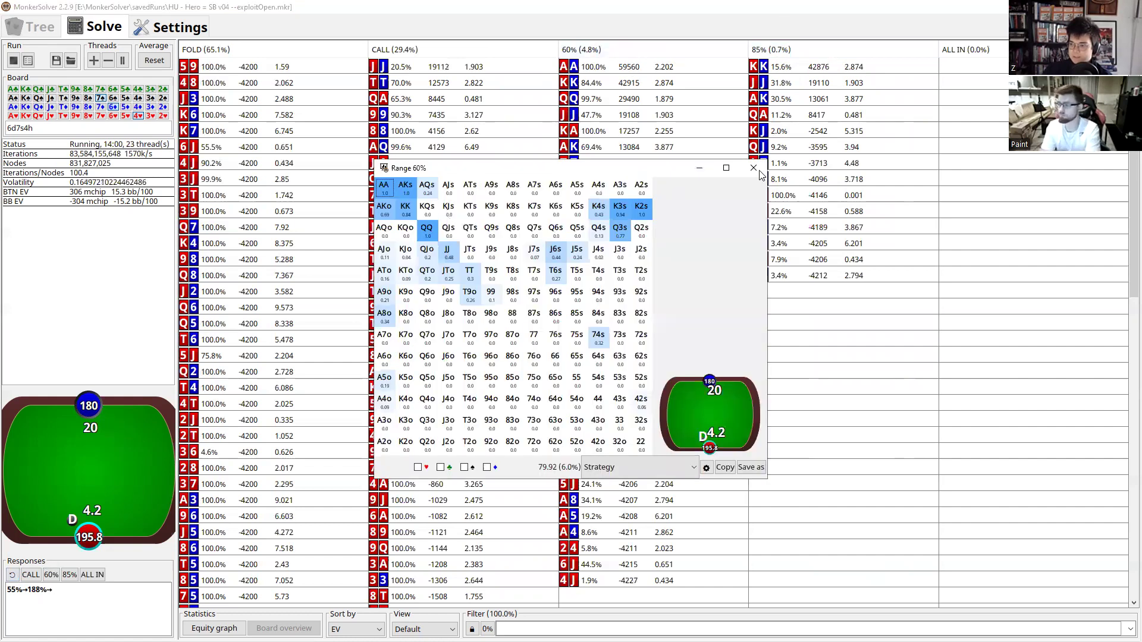
pyautogui.click(12, 575)
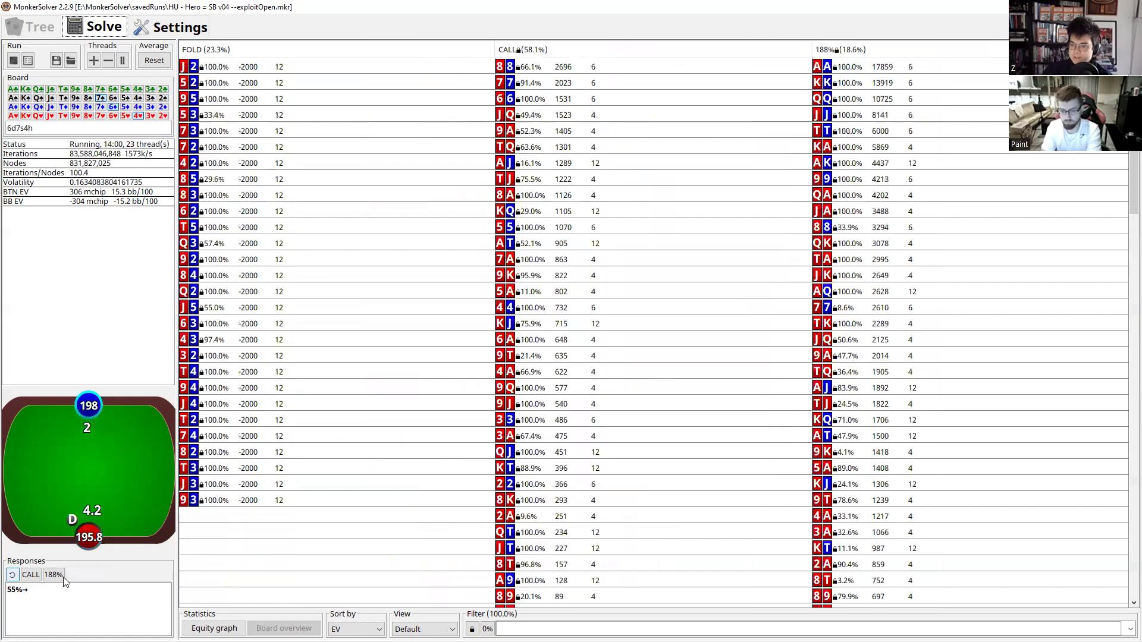
pyautogui.click(11, 575)
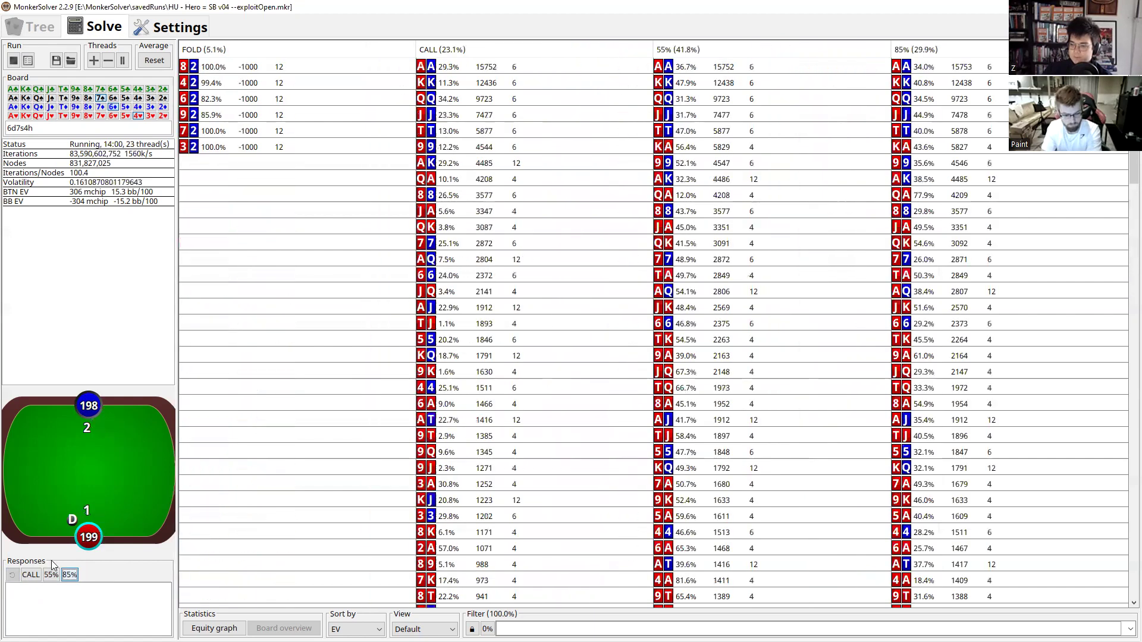
# Review the button's responses in the 85%→163% line and return to the root node
pyautogui.click(70, 575)
pyautogui.click(51, 574)
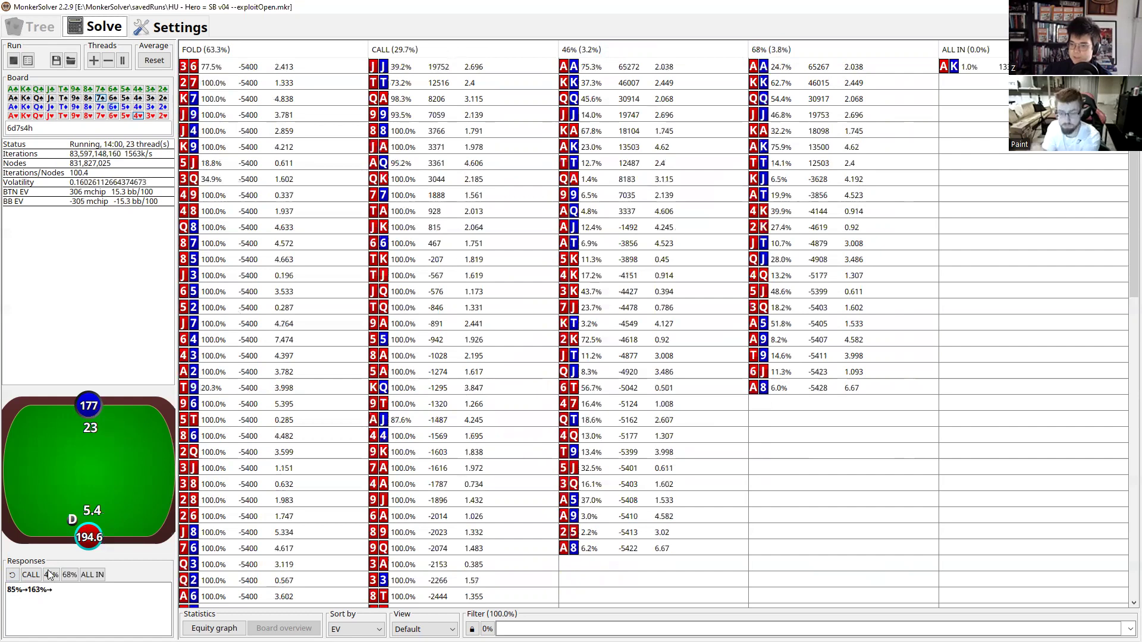
pyautogui.click(11, 575)
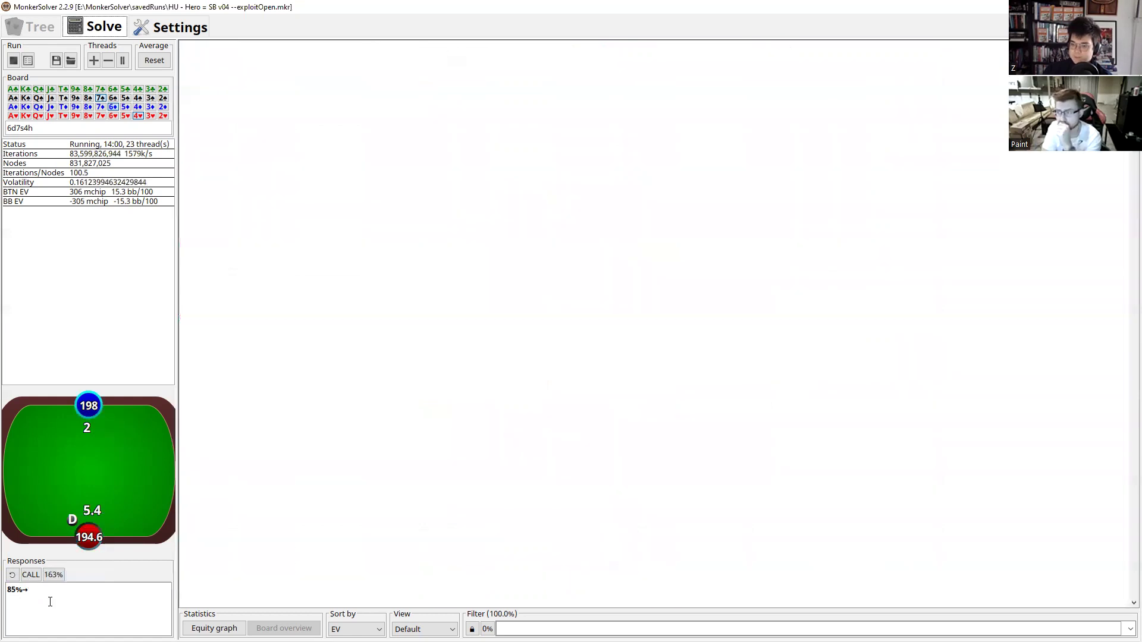
# Review the button's fold, call and reraise strategy in the CALL→200% line and return to the root node
pyautogui.click(30, 575)
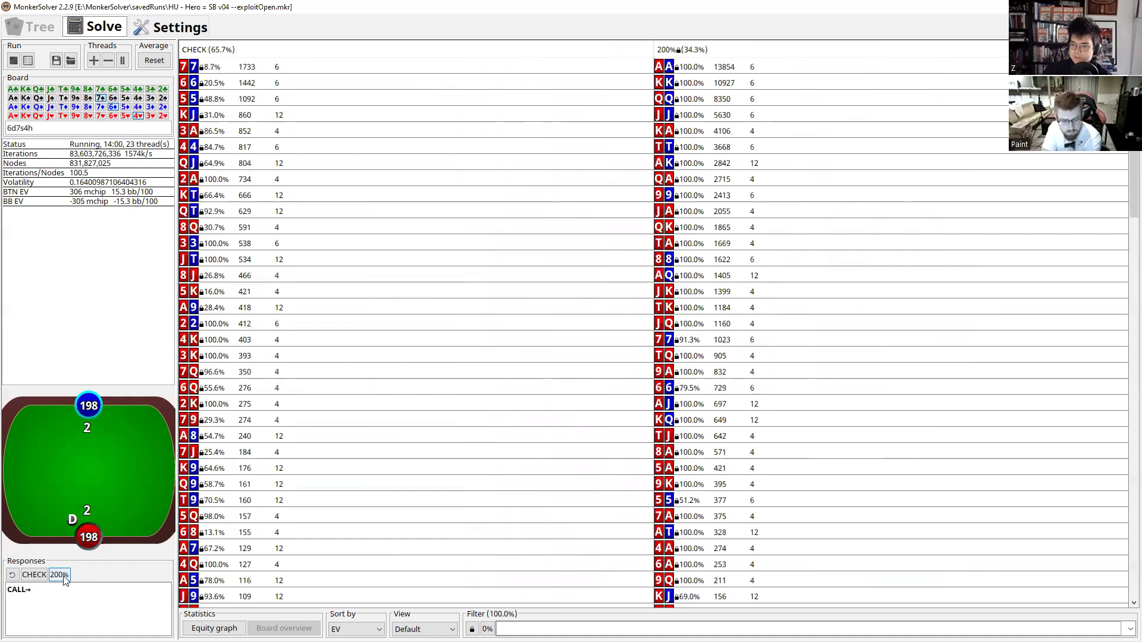
pyautogui.click(60, 574)
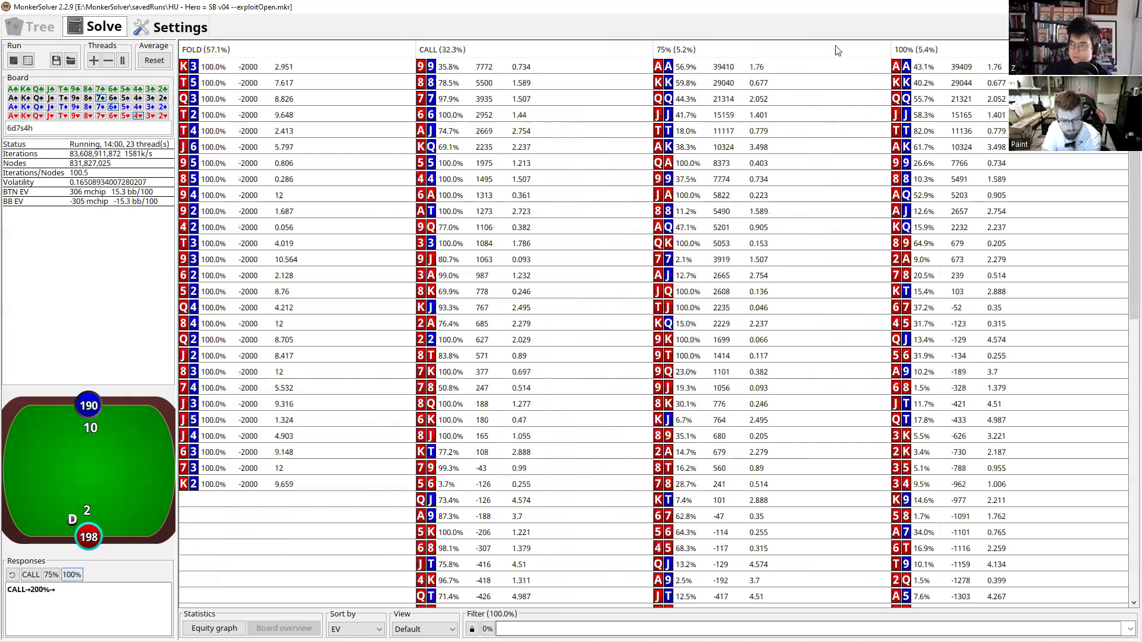
pyautogui.click(12, 576)
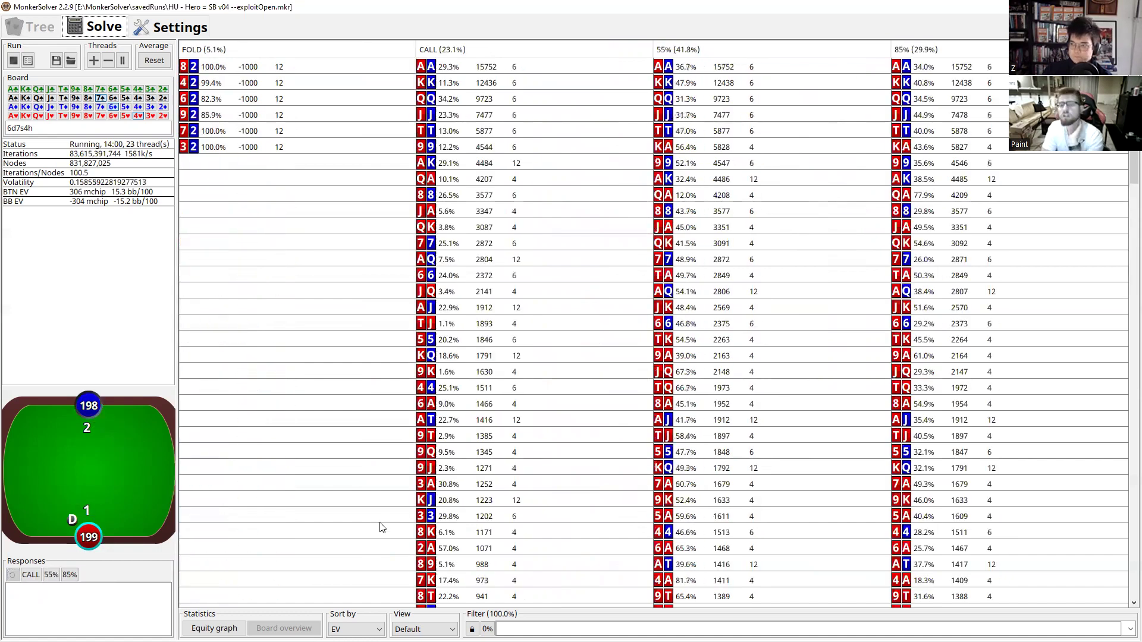
# Switch to PokerTracker and open the preflop Actions and Opportunities options in the cash filters
pyautogui.hotkey('alt', 'Tab')
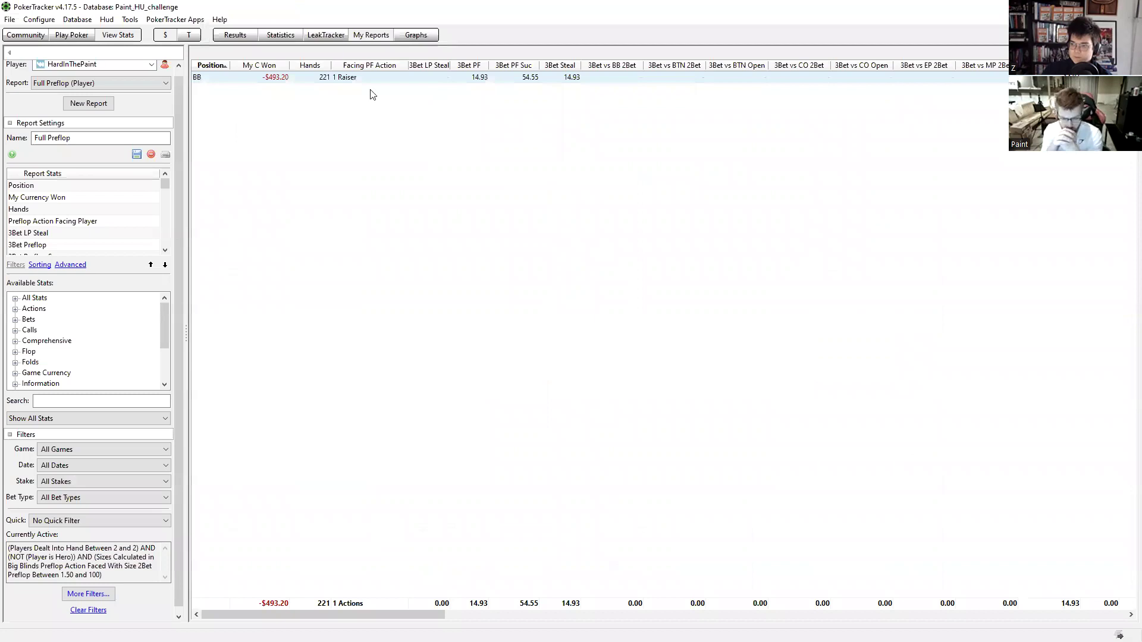
pyautogui.click(113, 592)
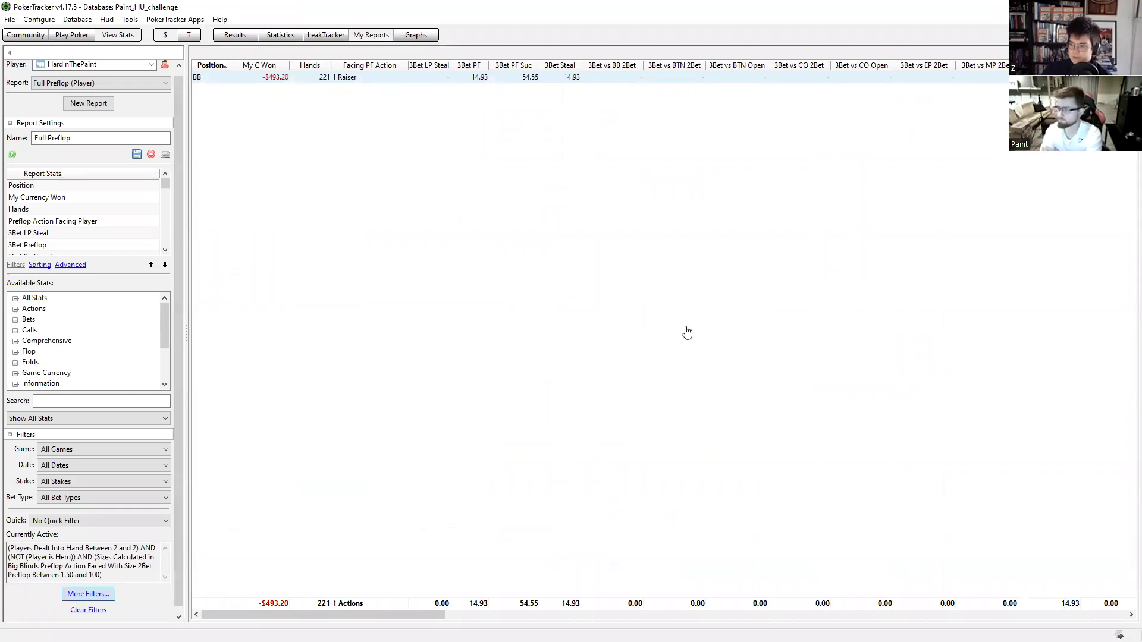
pyautogui.click(648, 430)
pyautogui.press('Return')
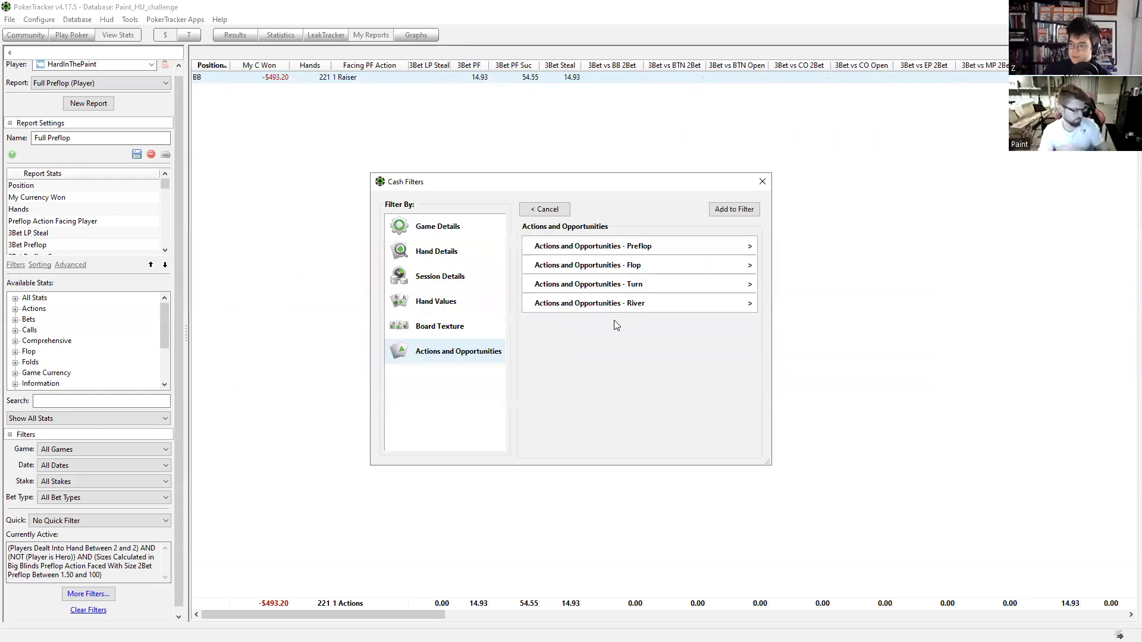
pyautogui.click(595, 268)
pyautogui.press('BackSpace')
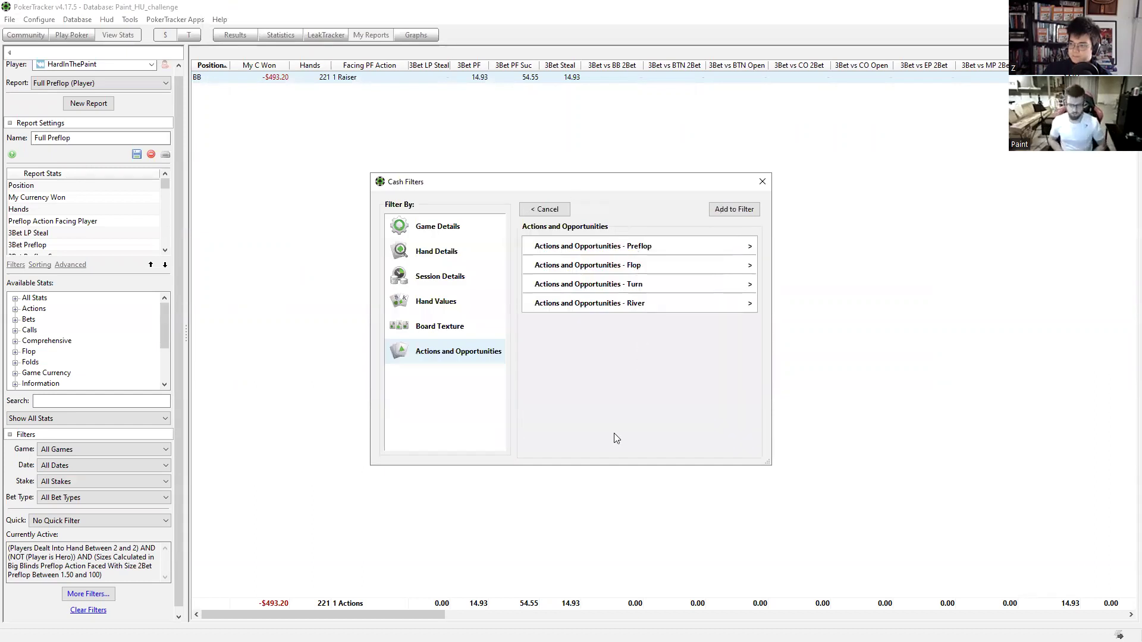
pyautogui.press('Return')
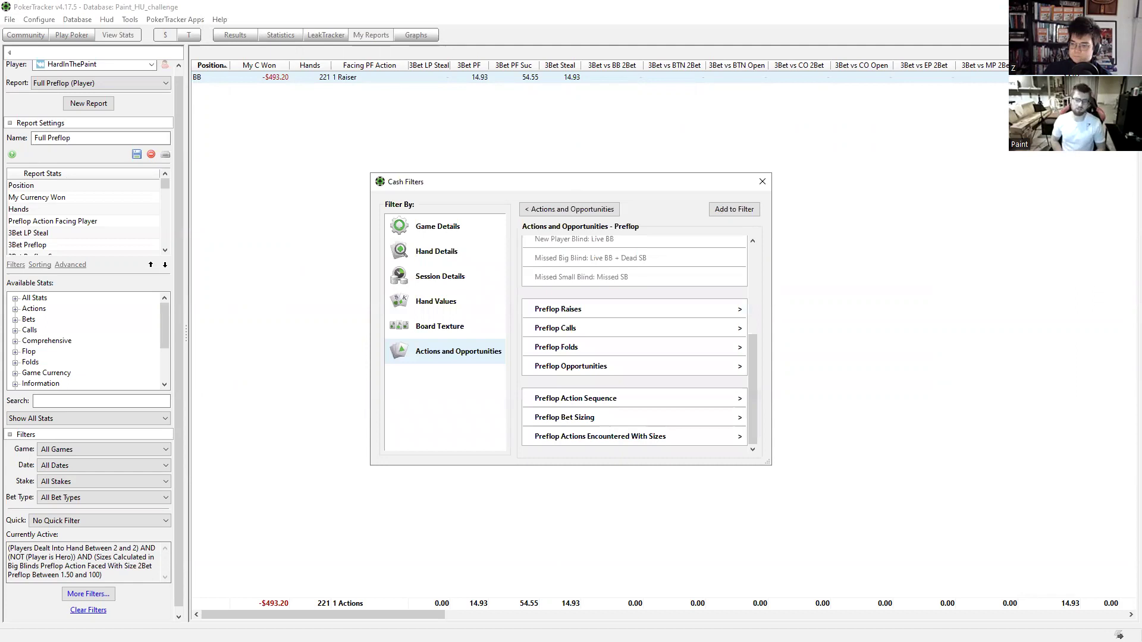
# Switch back to MonkerSolver, view the button's fold range grid in the 85%→163% line, and step back one node
pyautogui.hotkey('alt', 'Tab')
pyautogui.click(76, 580)
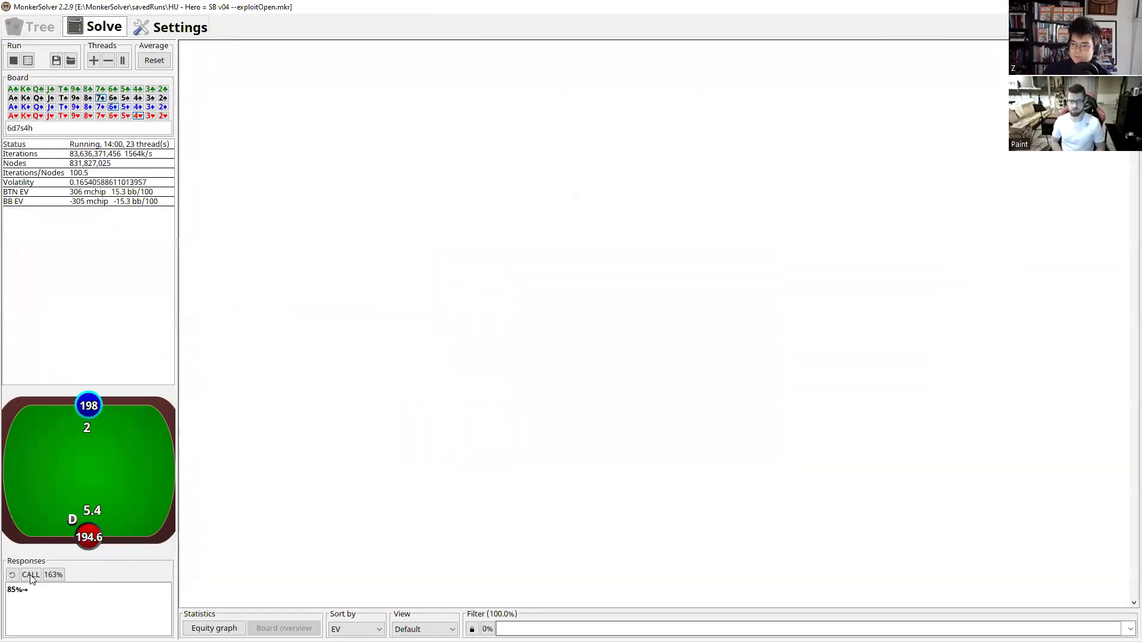
pyautogui.click(53, 575)
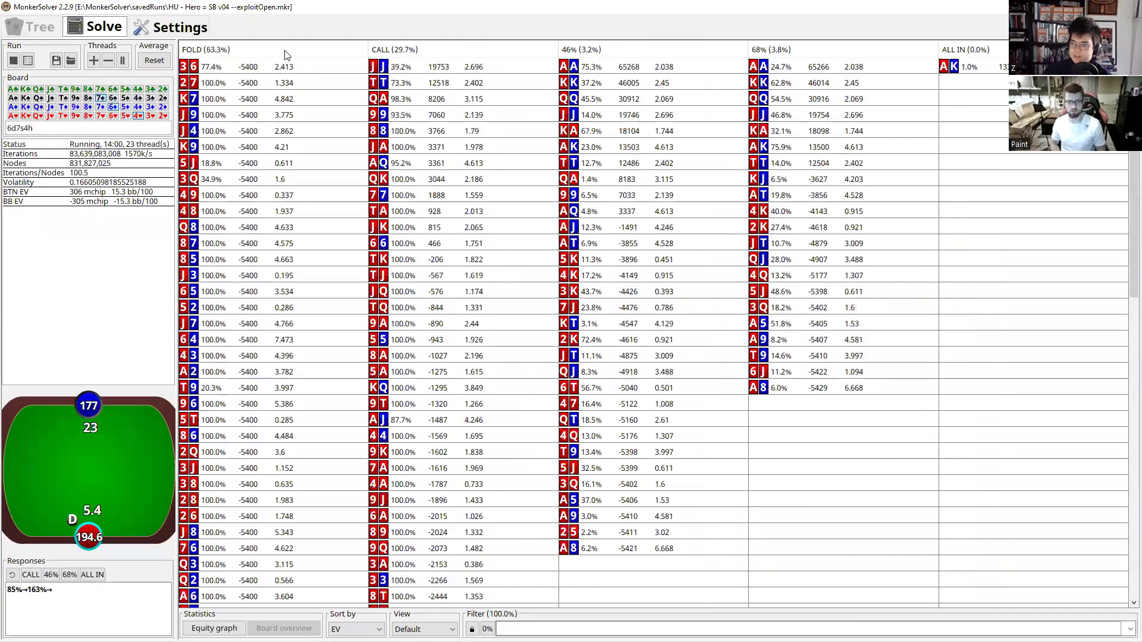
pyautogui.click(284, 55)
pyautogui.click(753, 170)
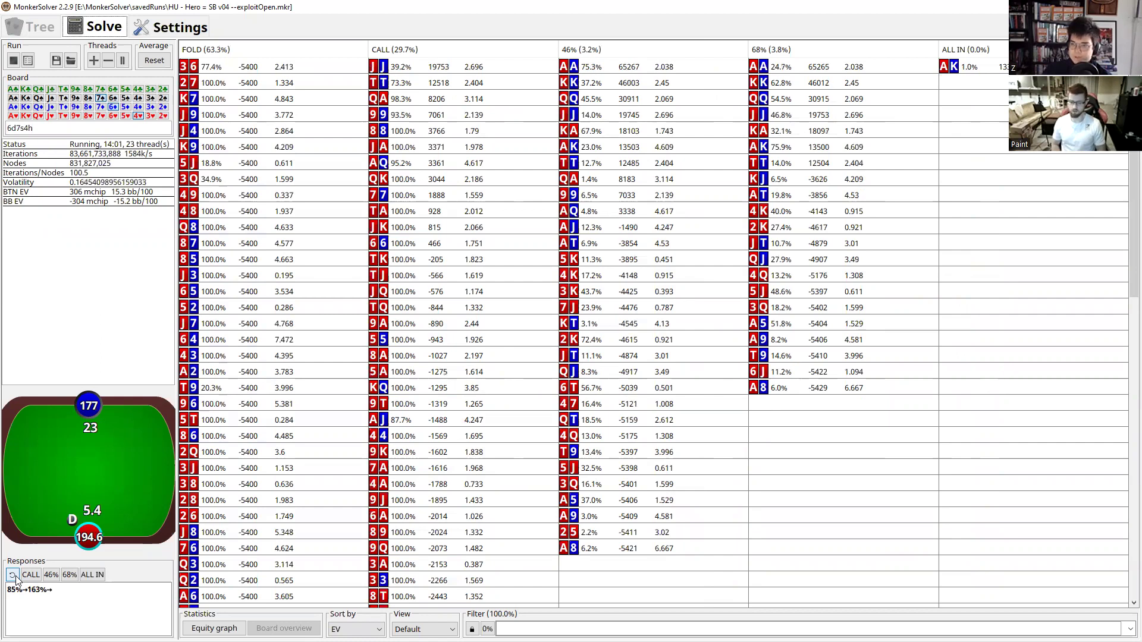
pyautogui.click(15, 578)
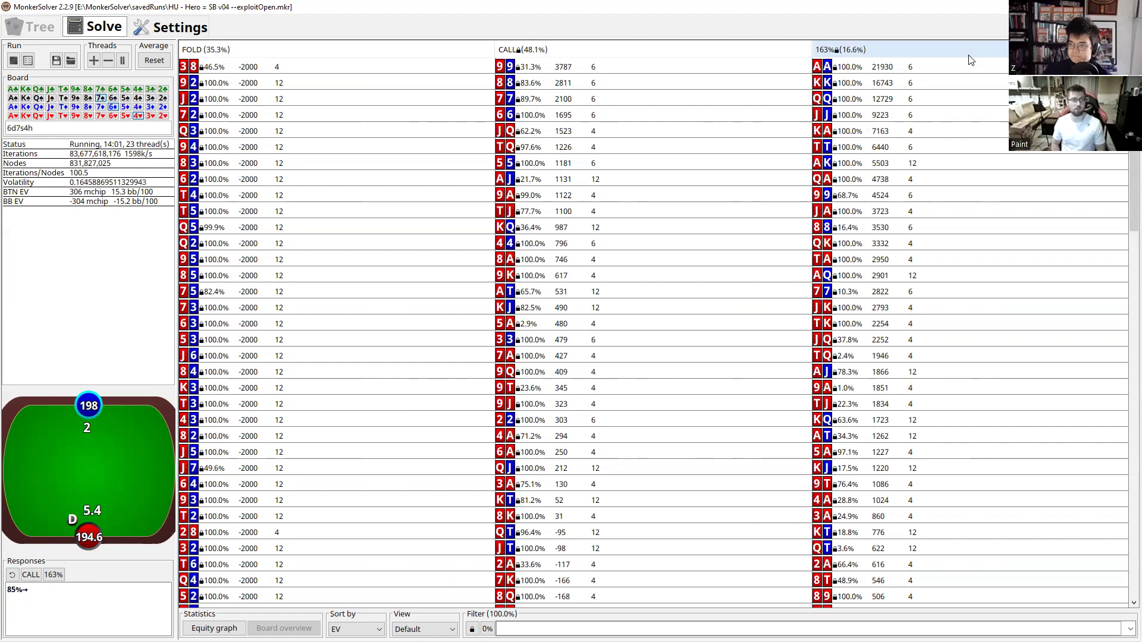
# View the big blind's 163% reraise and CALL range grids against the 85% open
pyautogui.click(970, 58)
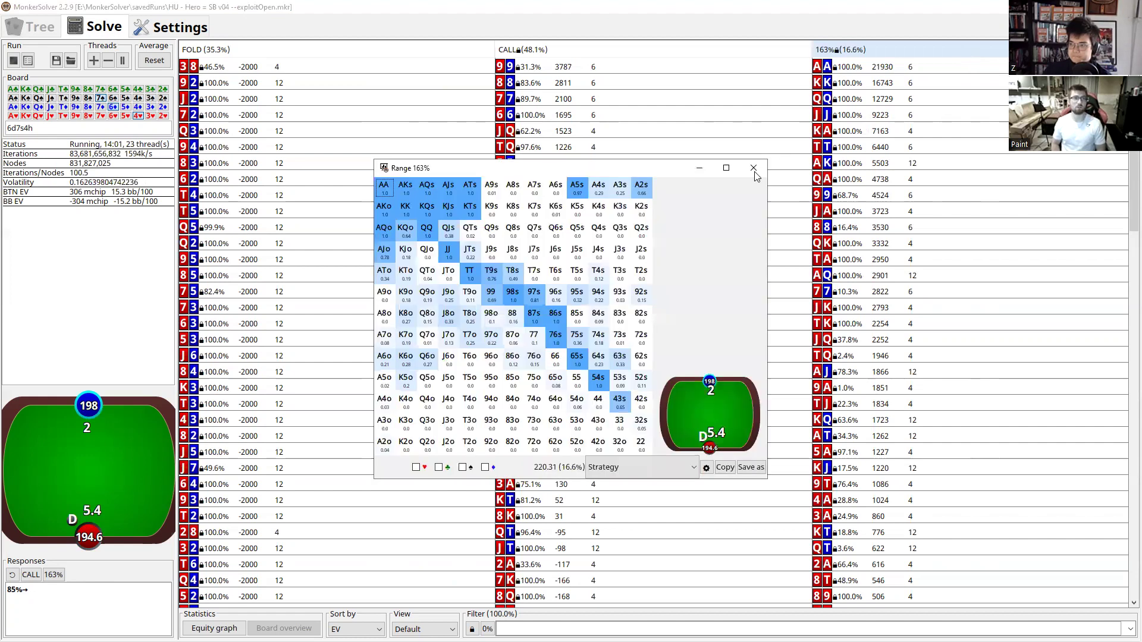
pyautogui.click(726, 166)
pyautogui.click(672, 47)
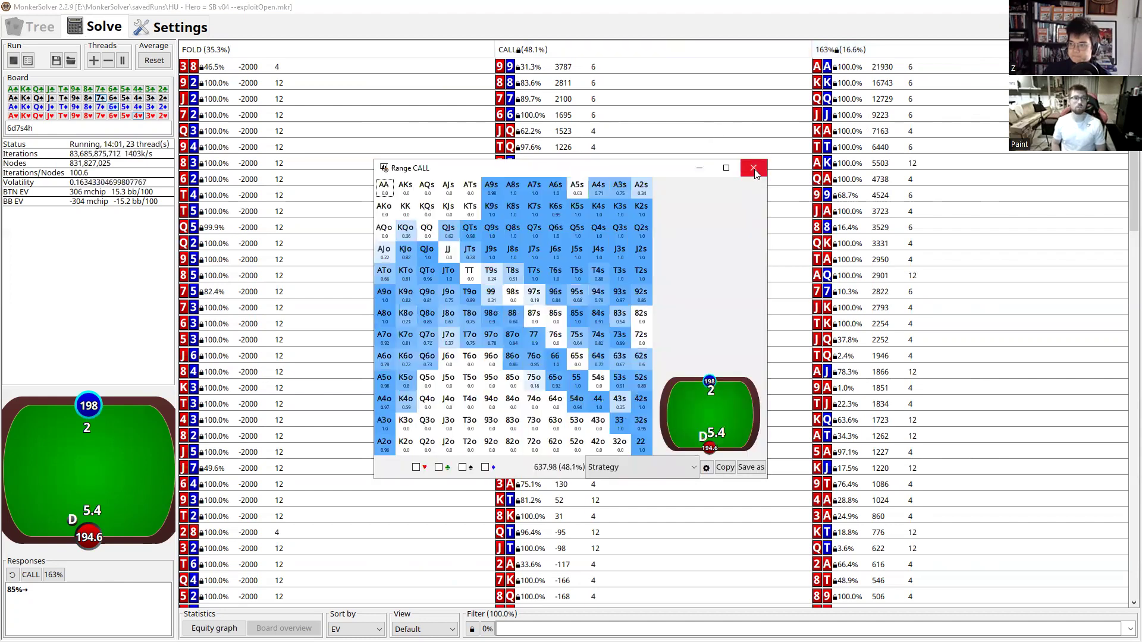
pyautogui.click(754, 169)
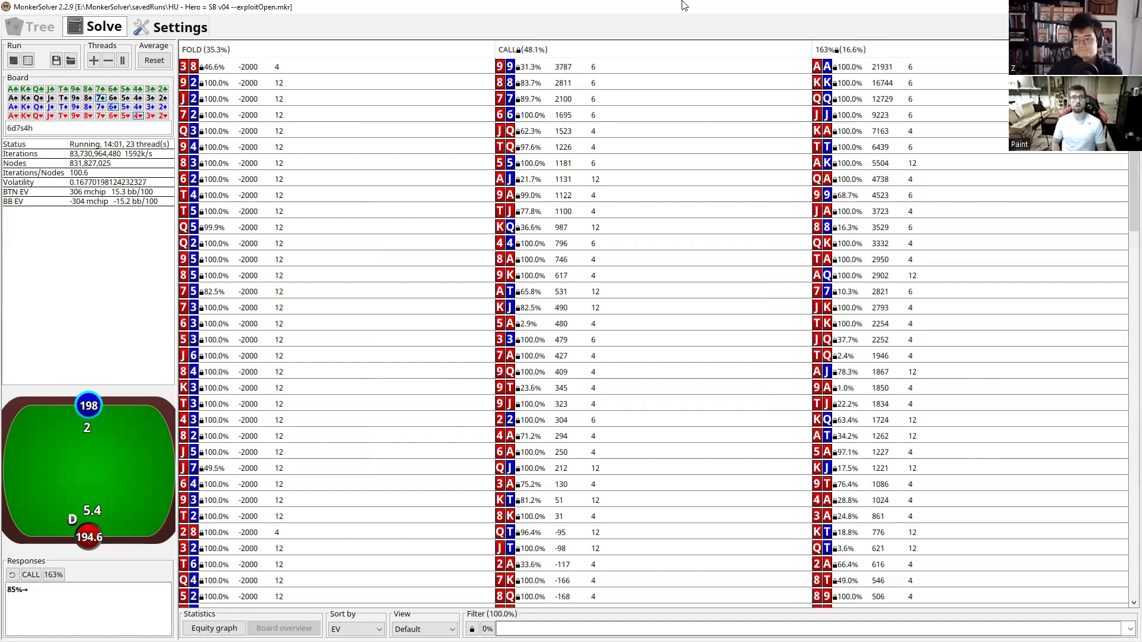
# View the big blind's 163% reraise range grid against the 85% open, close it, and return to the root node
pyautogui.click(857, 48)
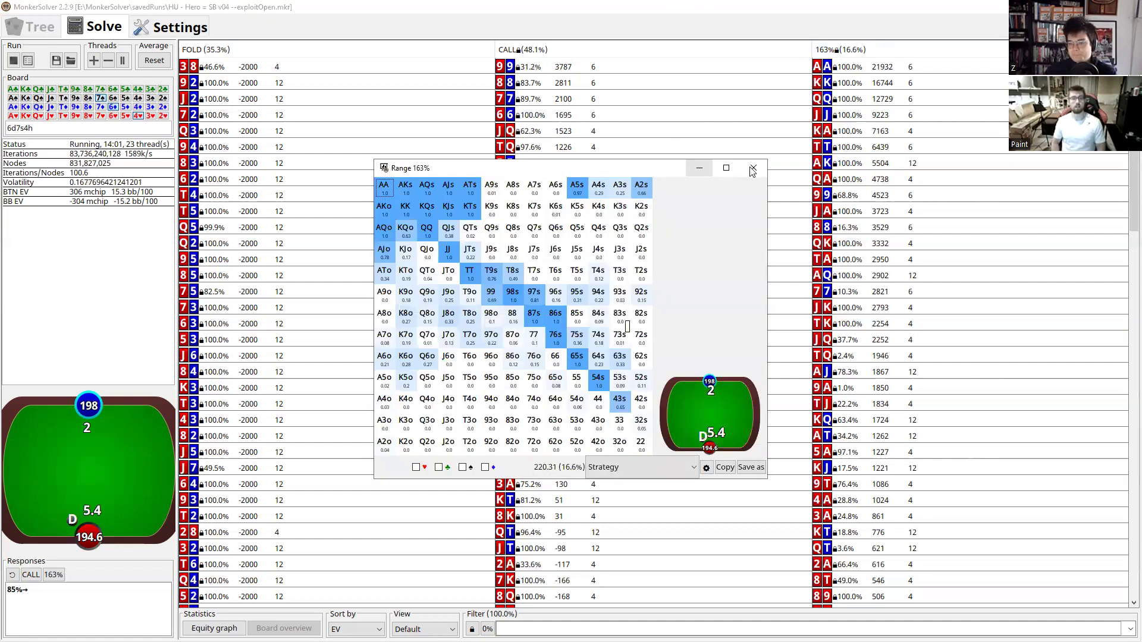
pyautogui.click(752, 170)
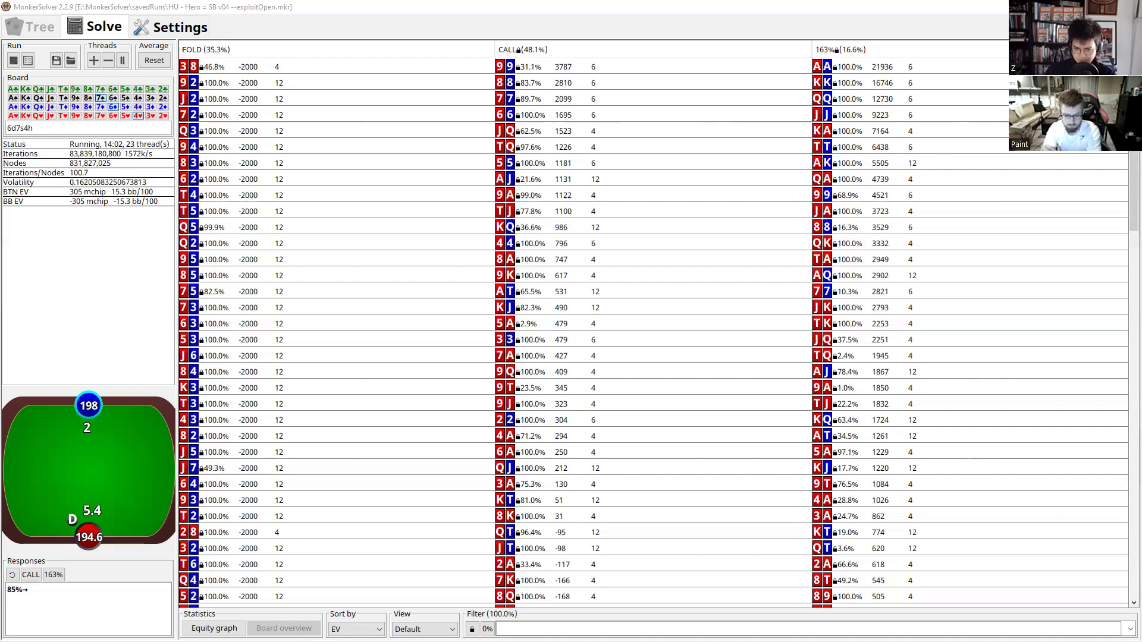
pyautogui.click(70, 336)
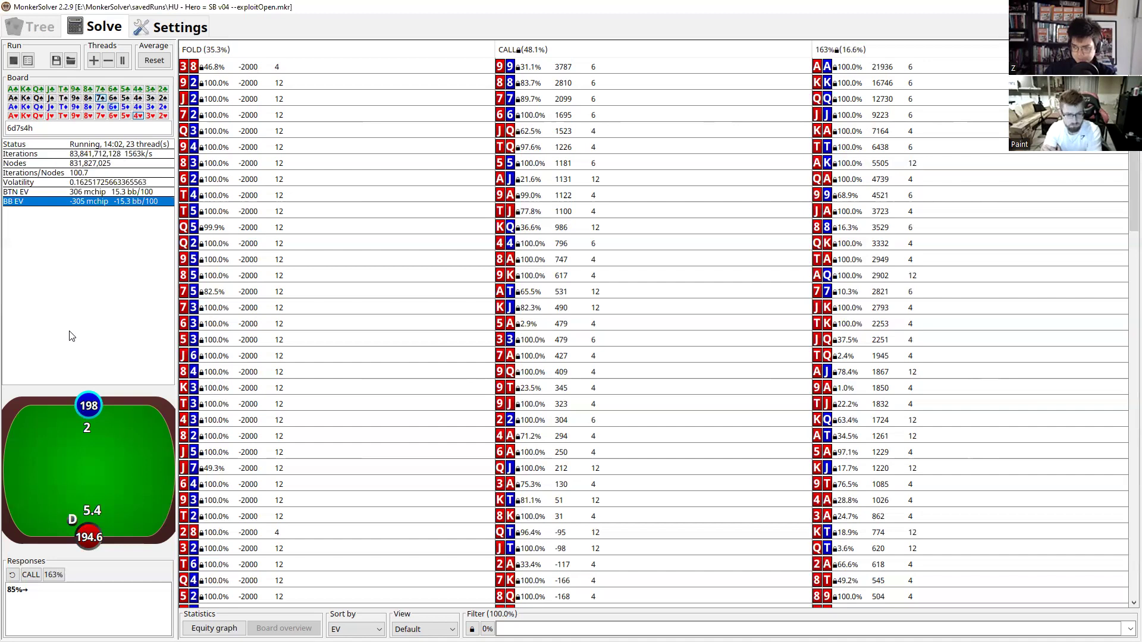
pyautogui.click(12, 575)
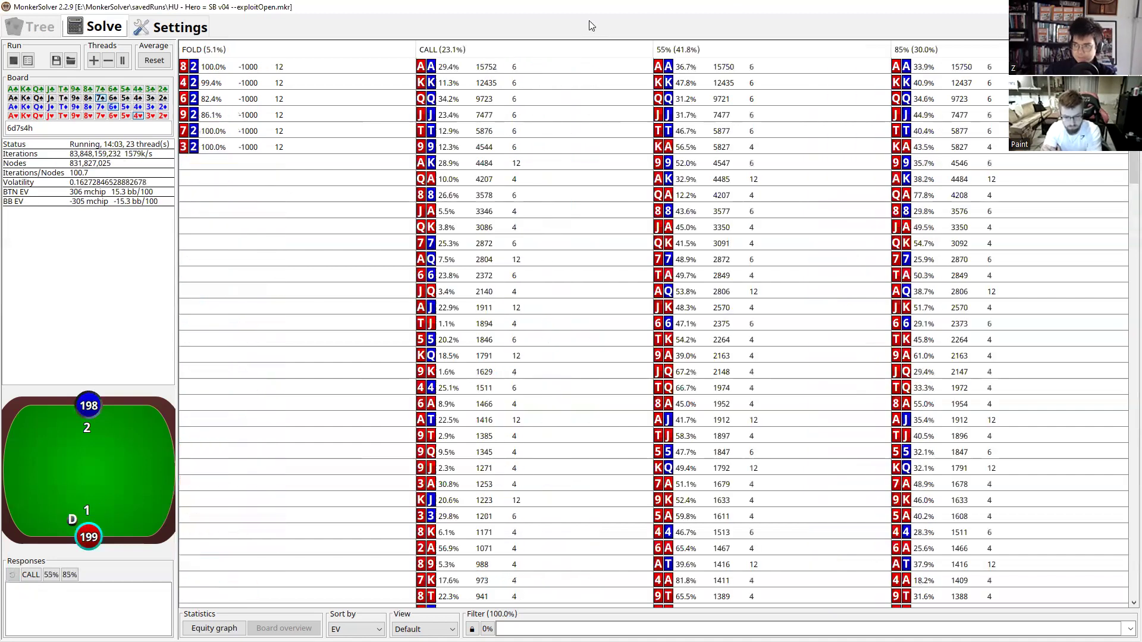
# Review the big blind's 200% raise range after the button's CALL and the button's response strategy, and step back
pyautogui.click(38, 577)
pyautogui.click(39, 579)
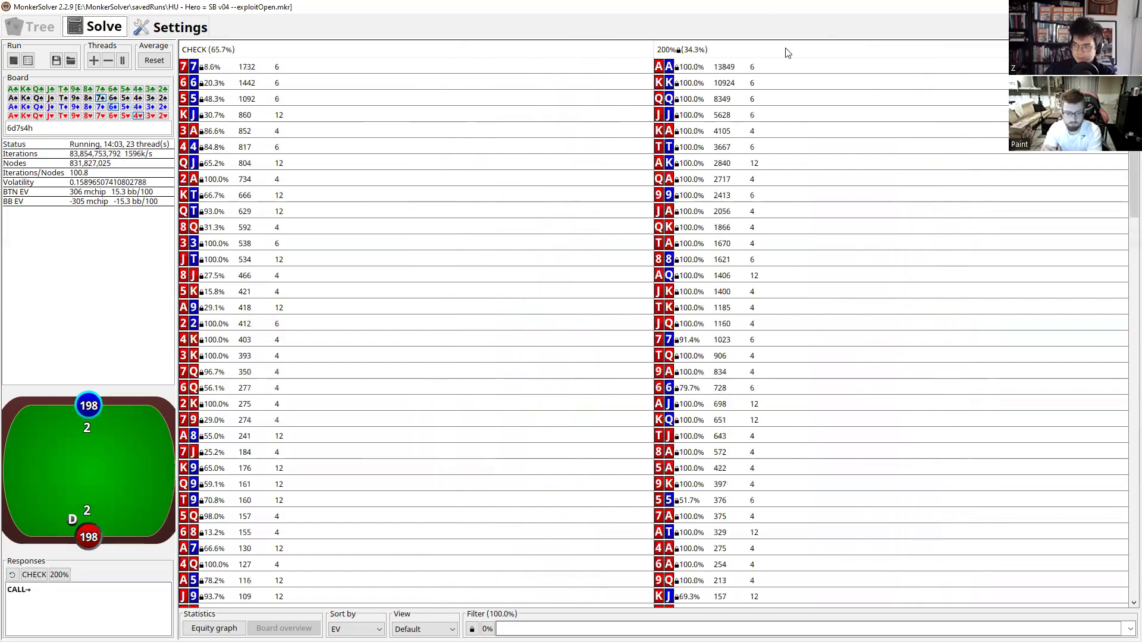
pyautogui.click(540, 273)
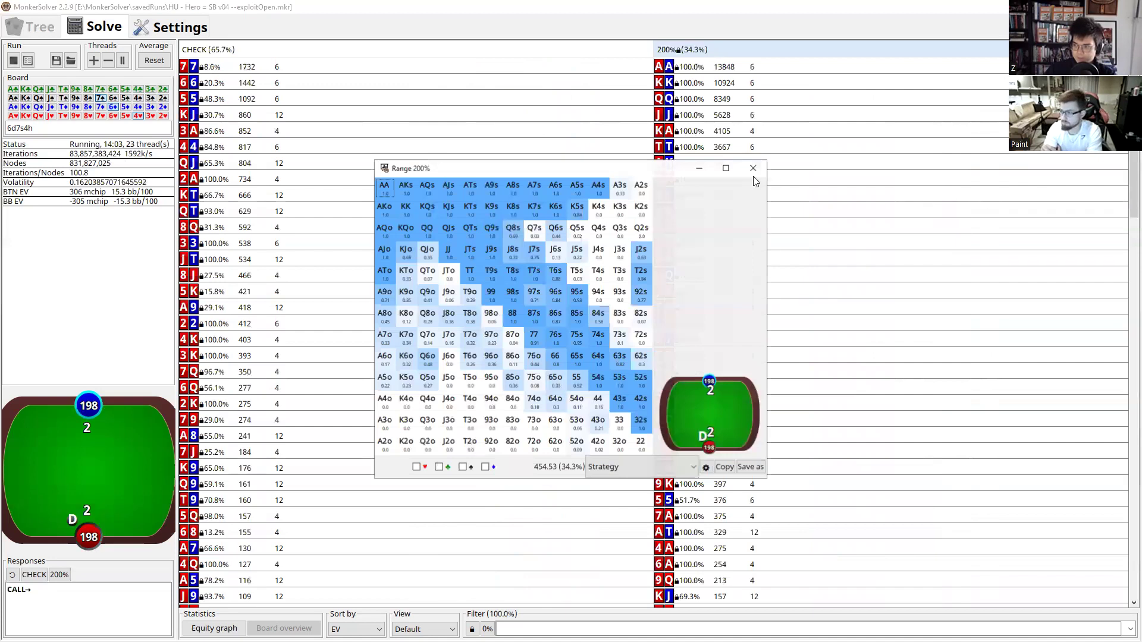
pyautogui.click(59, 574)
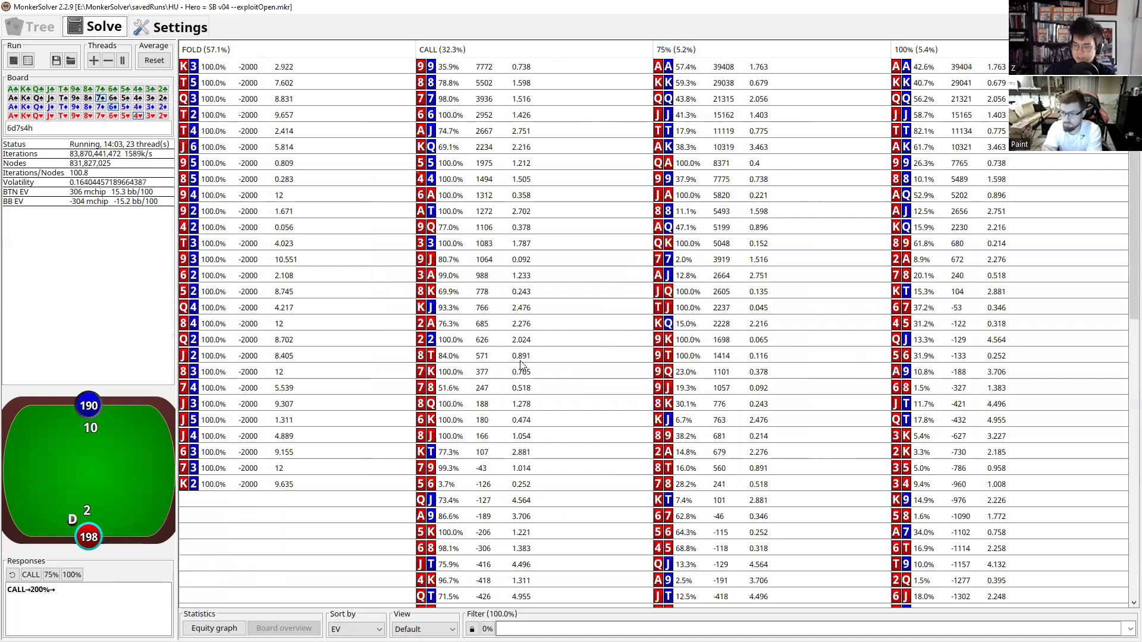
pyautogui.click(12, 575)
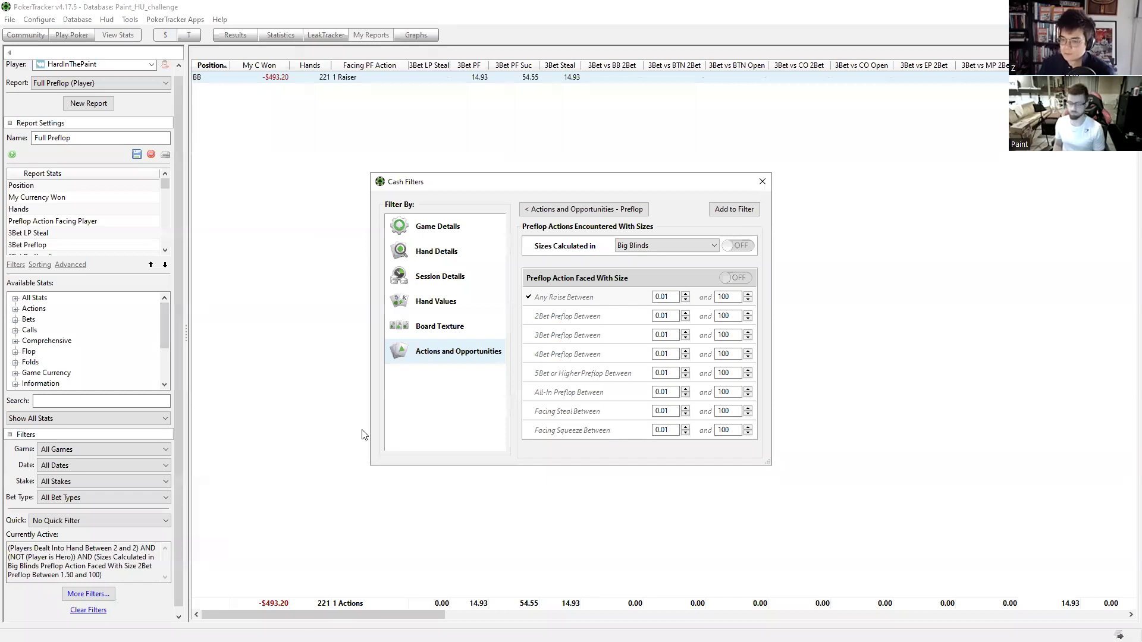
# In PokerTracker, remove the 2Bet size filter from the active filters, apply the change, and review the opponent's preflop stats
pyautogui.press('Escape')
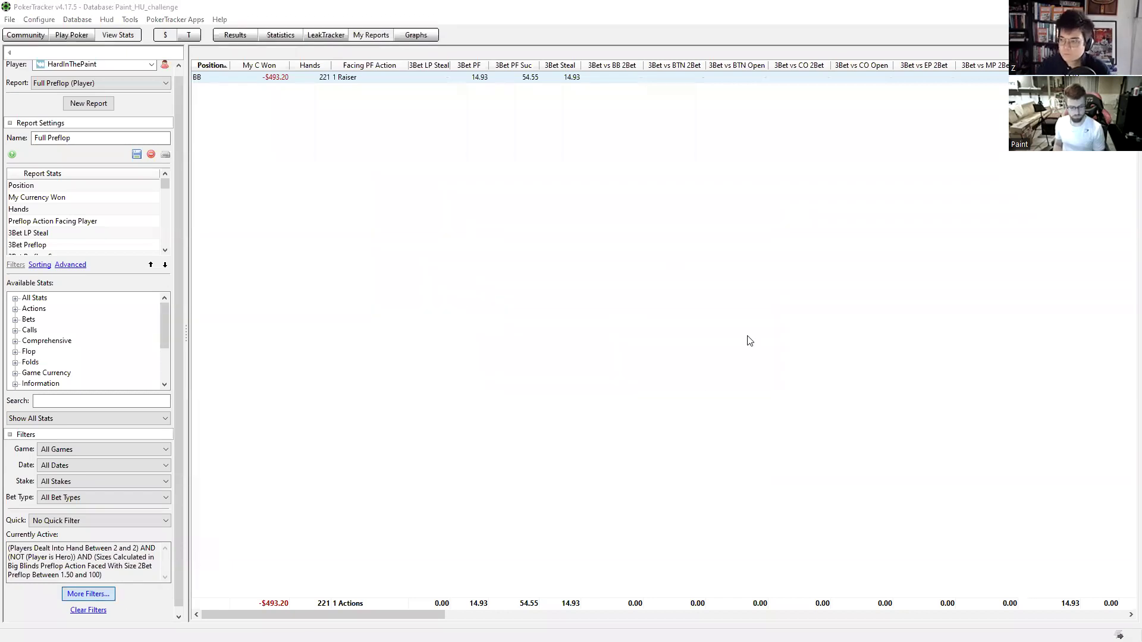
pyautogui.click(747, 326)
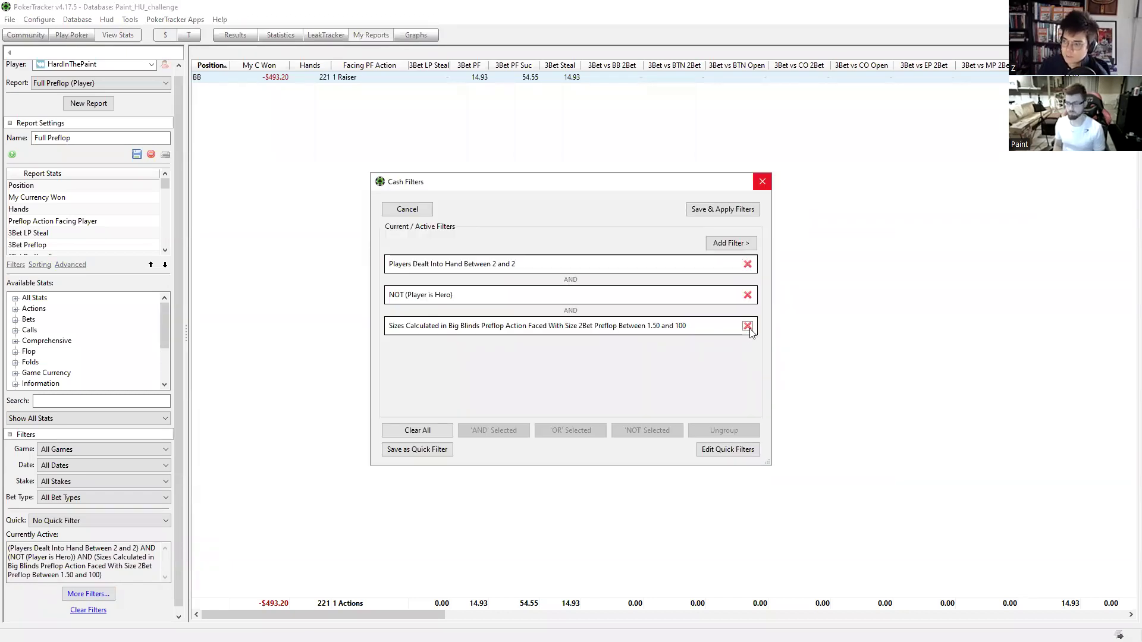
pyautogui.click(728, 213)
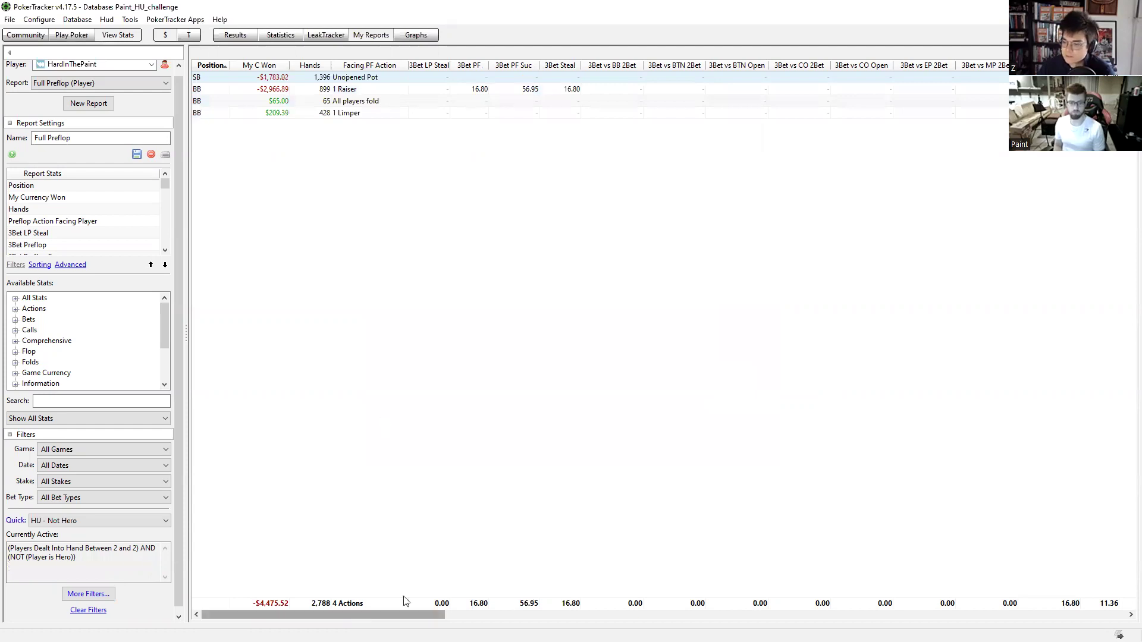
pyautogui.click(321, 615)
pyautogui.moveTo(321, 614); pyautogui.dragTo(773, 81)
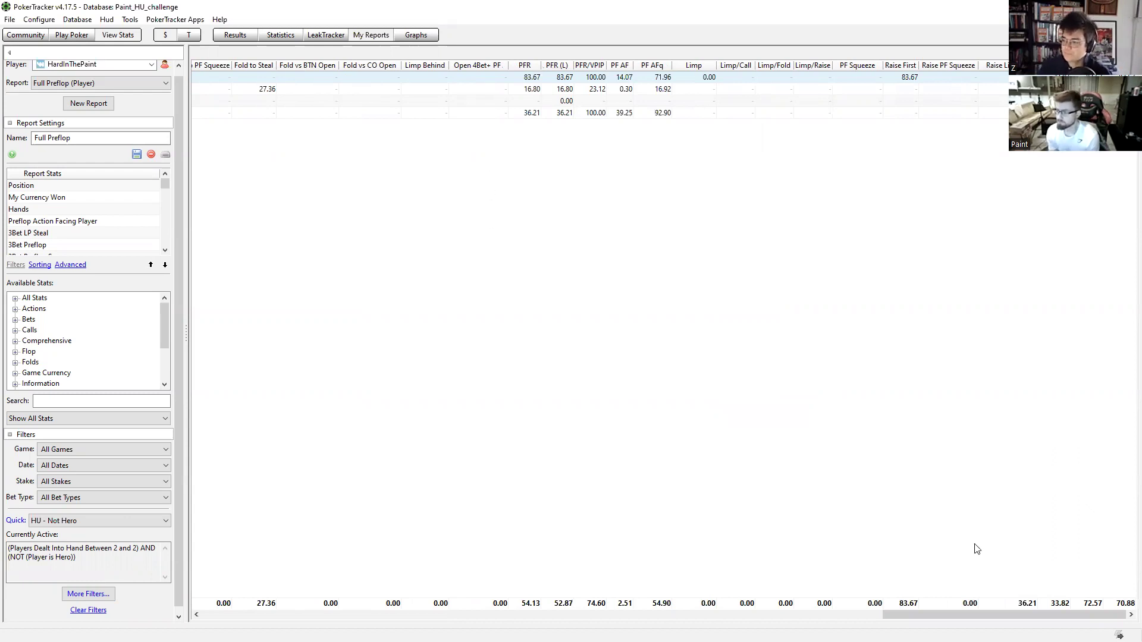
pyautogui.moveTo(936, 617); pyautogui.dragTo(296, 622)
# Switch back to MonkerSolver and view the button's FOLD range grid at the root node
pyautogui.hotkey('alt', 'Tab')
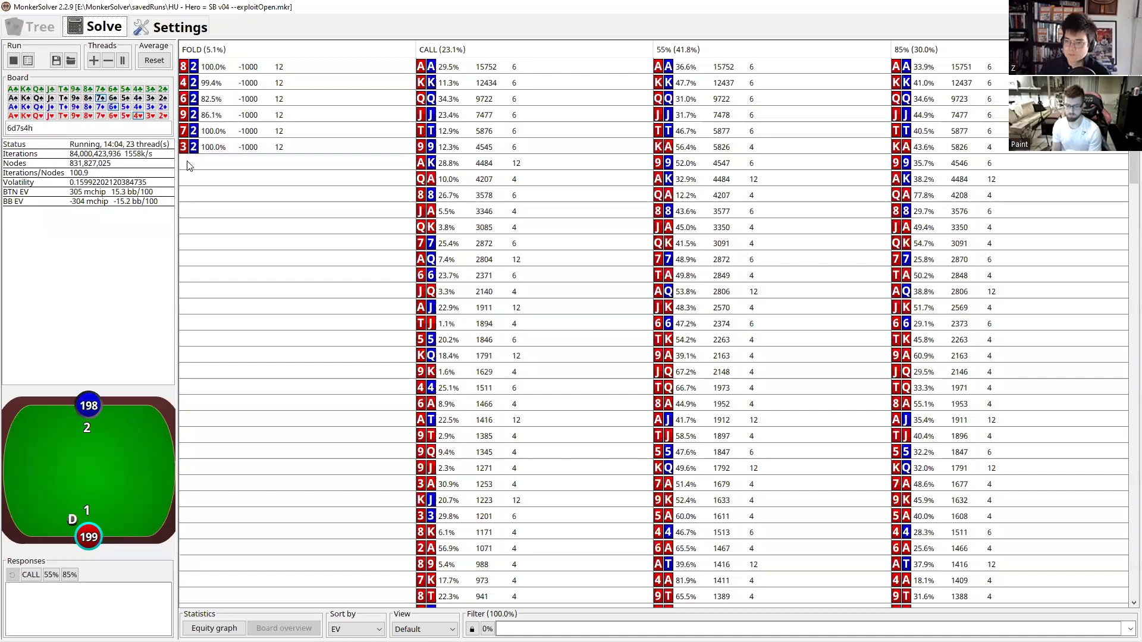
pyautogui.click(314, 54)
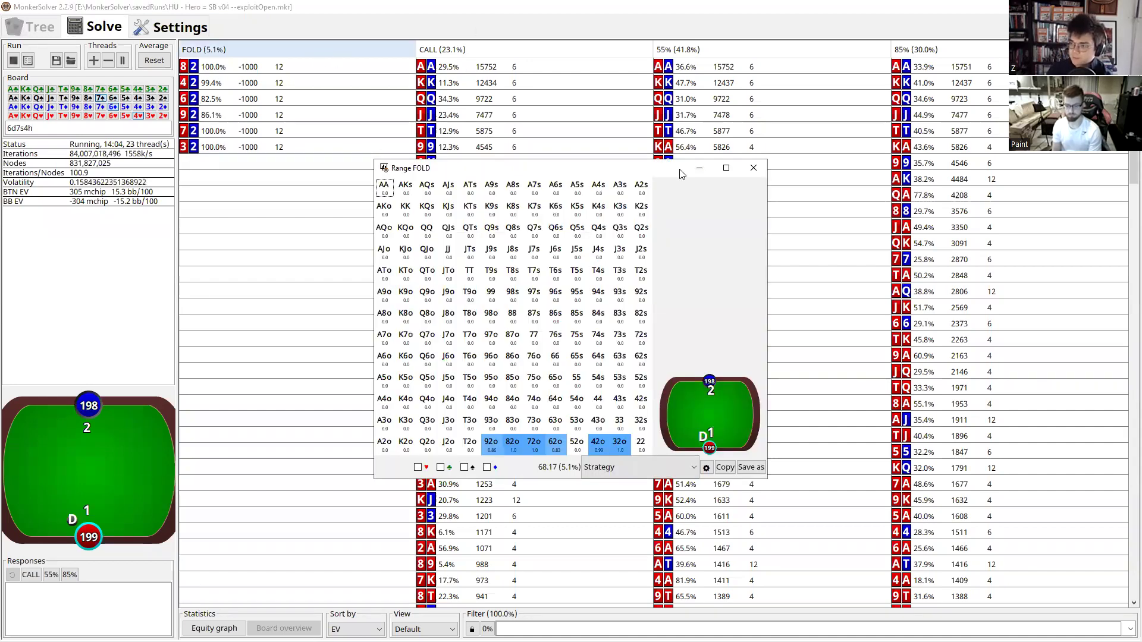
pyautogui.click(763, 175)
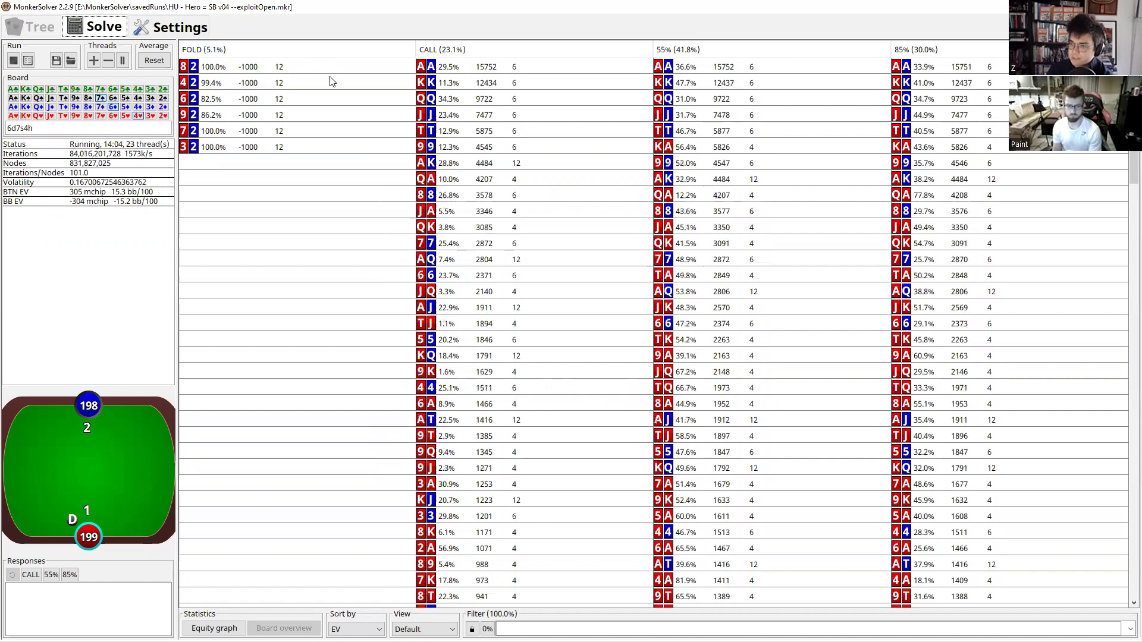
pyautogui.click(331, 53)
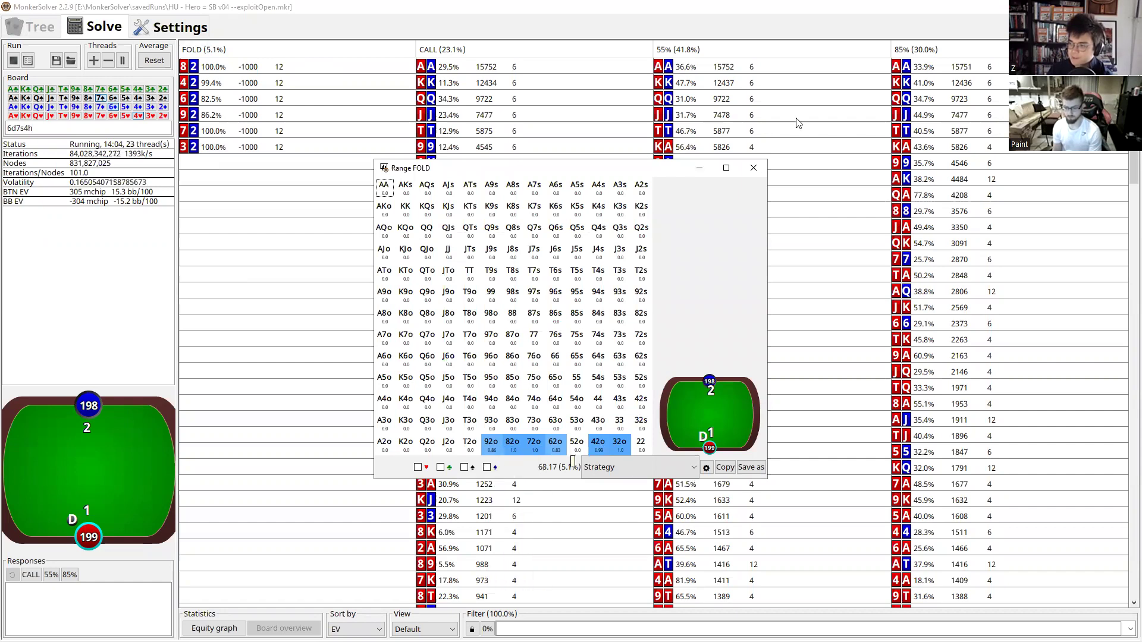
pyautogui.click(754, 170)
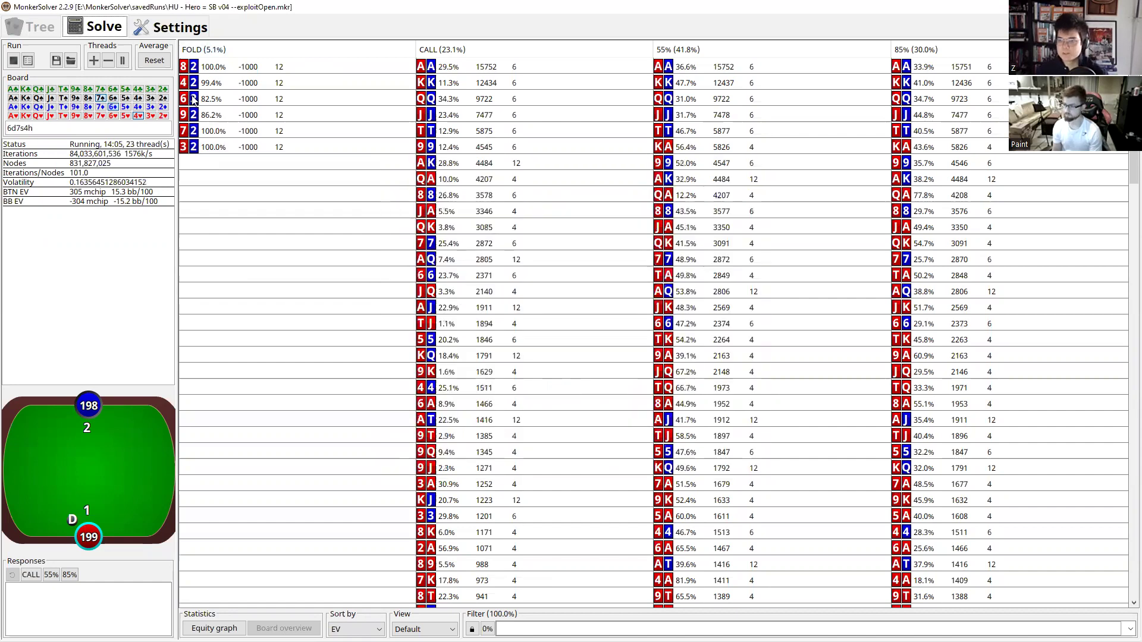
# View the button's root CALL range grid and the big blind's 200% raise in the CALL line
pyautogui.click(532, 54)
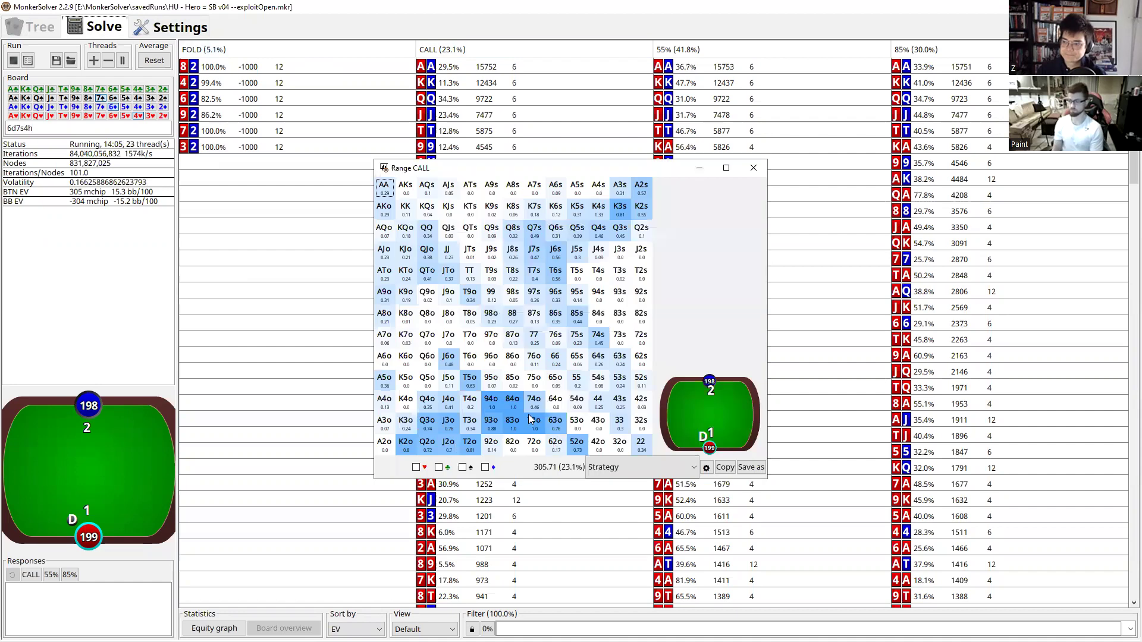
pyautogui.click(309, 6)
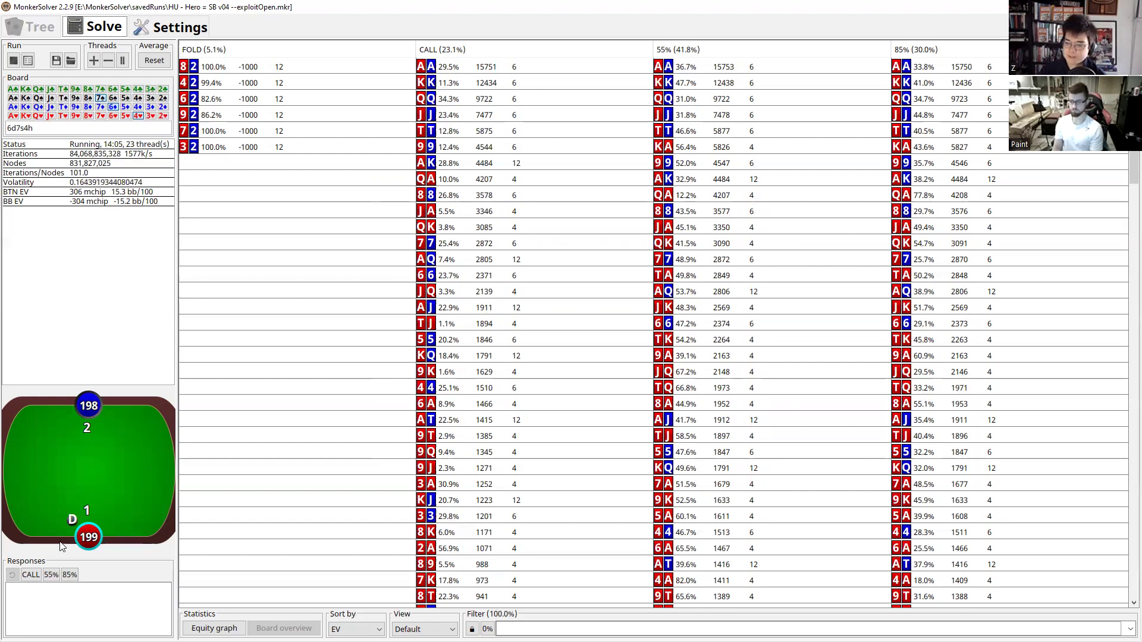
pyautogui.click(31, 576)
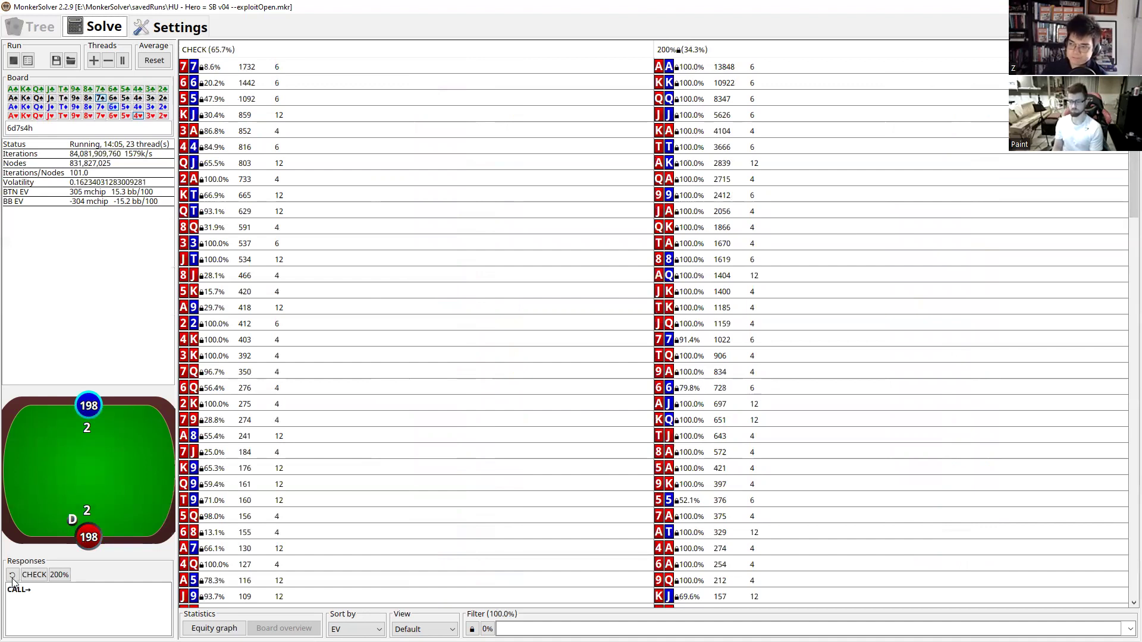
pyautogui.click(751, 48)
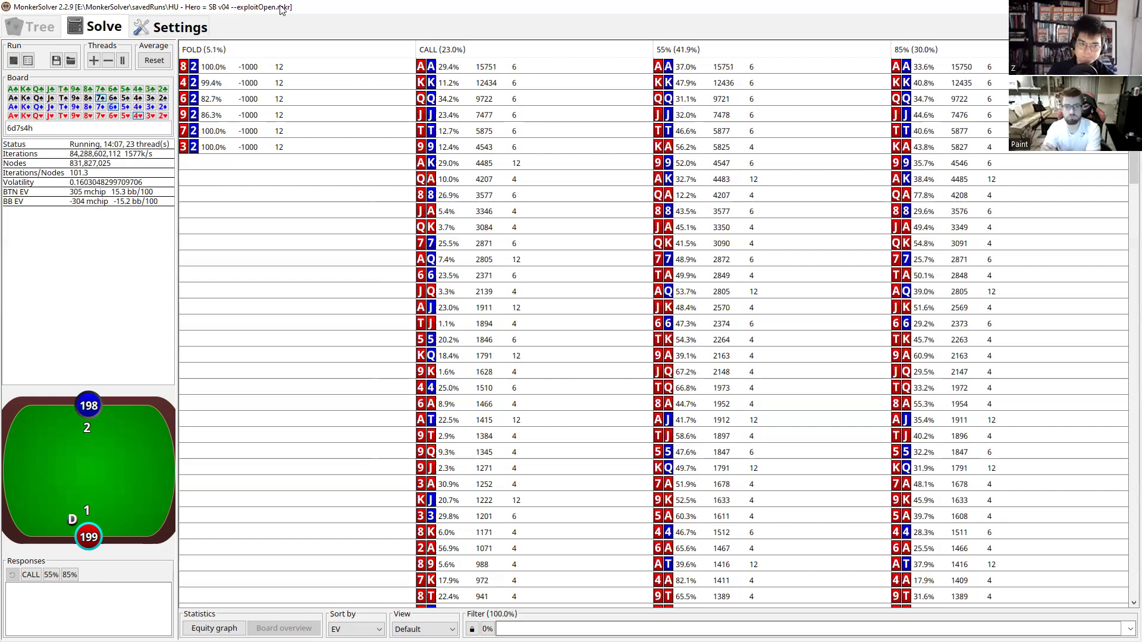
# Switch to PokerTracker and remove the NOT (Player is Hero) filter, keeping only the two-player hand condition
pyautogui.hotkey('alt', 'Tab')
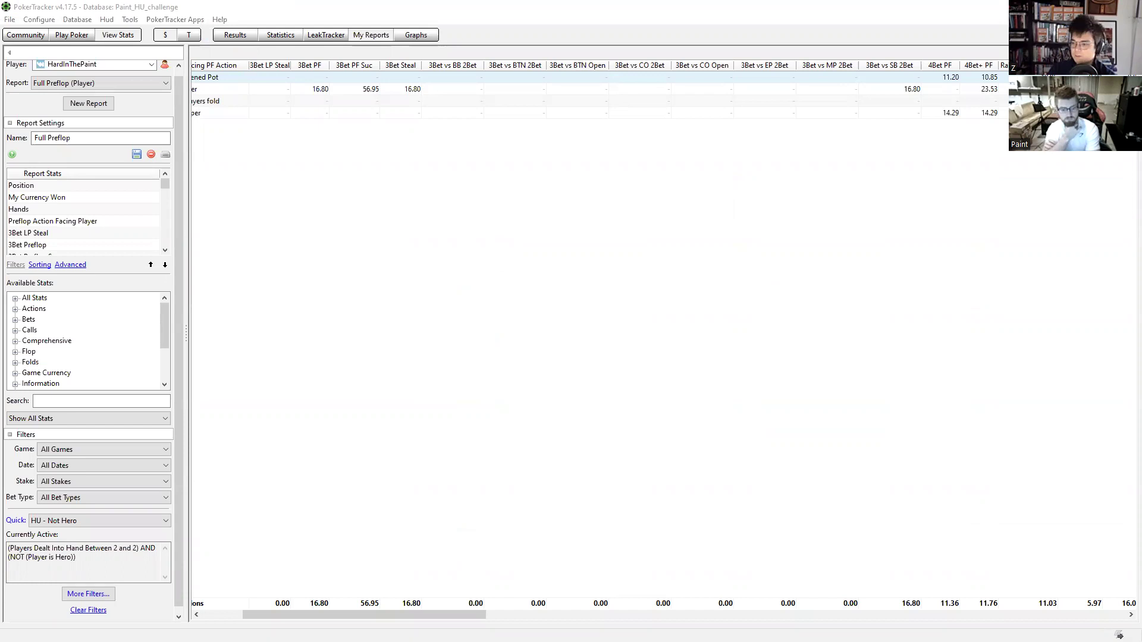
pyautogui.click(112, 598)
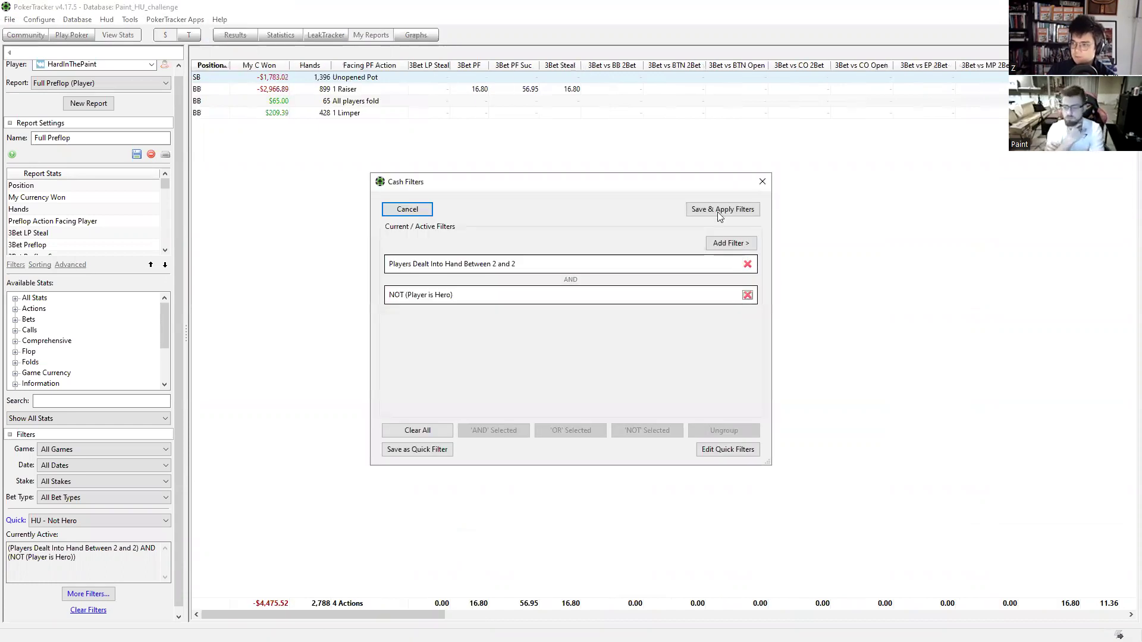
pyautogui.click(718, 212)
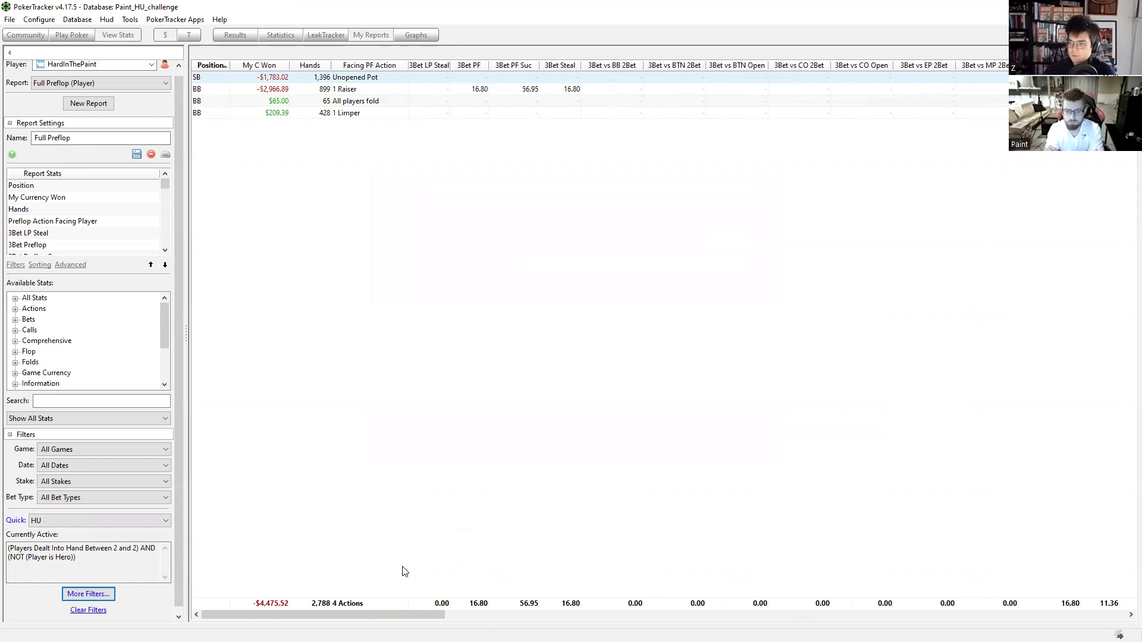
pyautogui.moveTo(352, 616); pyautogui.dragTo(324, 615)
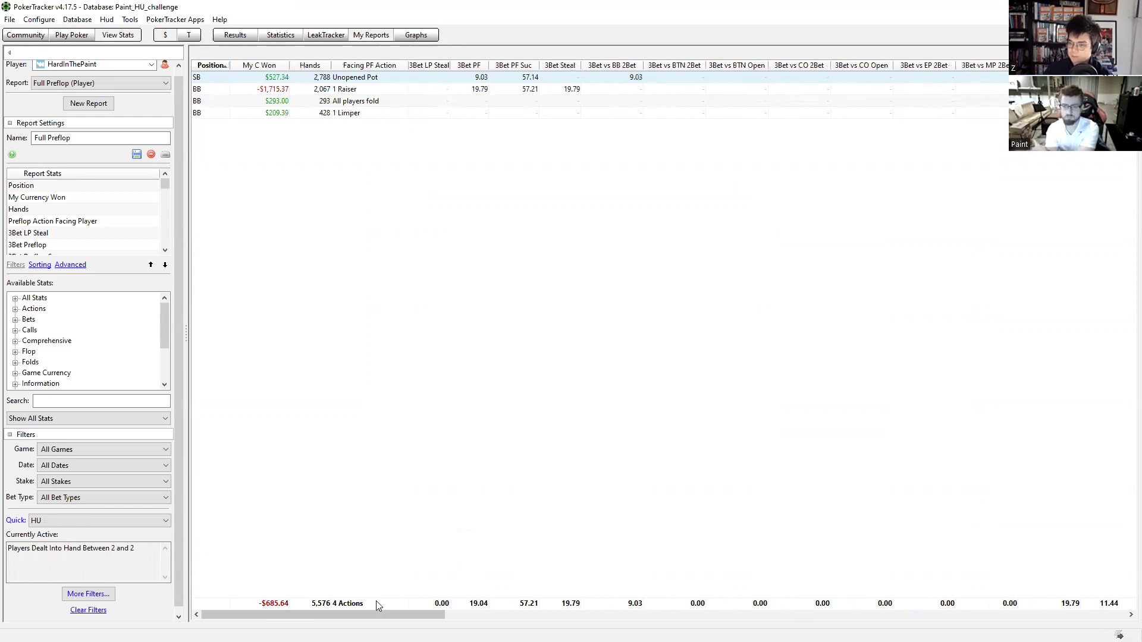
# Add a Player is Hero condition to the two-player cash filters and apply it to the report
pyautogui.moveTo(386, 615); pyautogui.dragTo(111, 595)
pyautogui.click(725, 240)
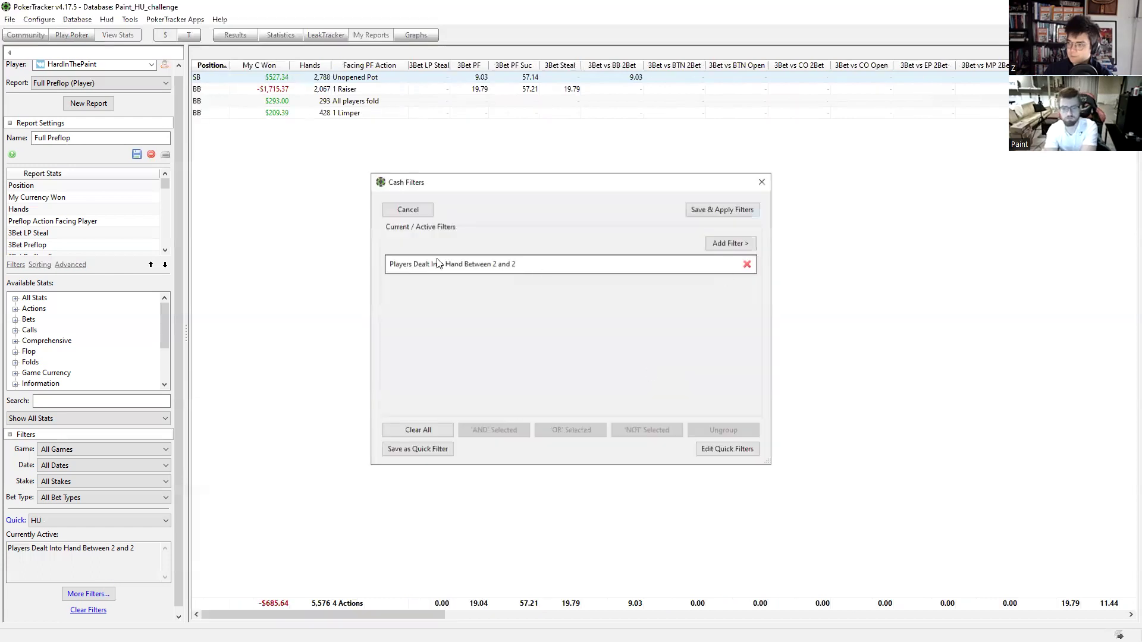
pyautogui.click(440, 262)
pyautogui.click(727, 354)
pyautogui.press('Return')
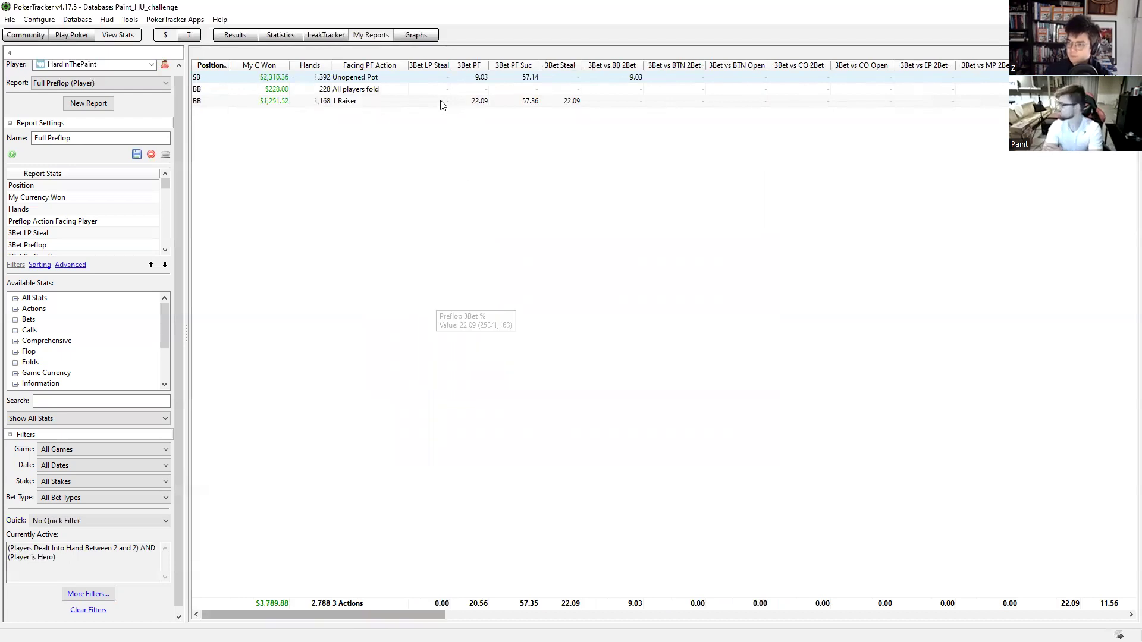
# Examine hero's preflop 3Bet, 4Bet, big blind versus small blind, fold and limp statistics across the report columns
pyautogui.click(485, 618)
pyautogui.hscroll(3, 491, 617)
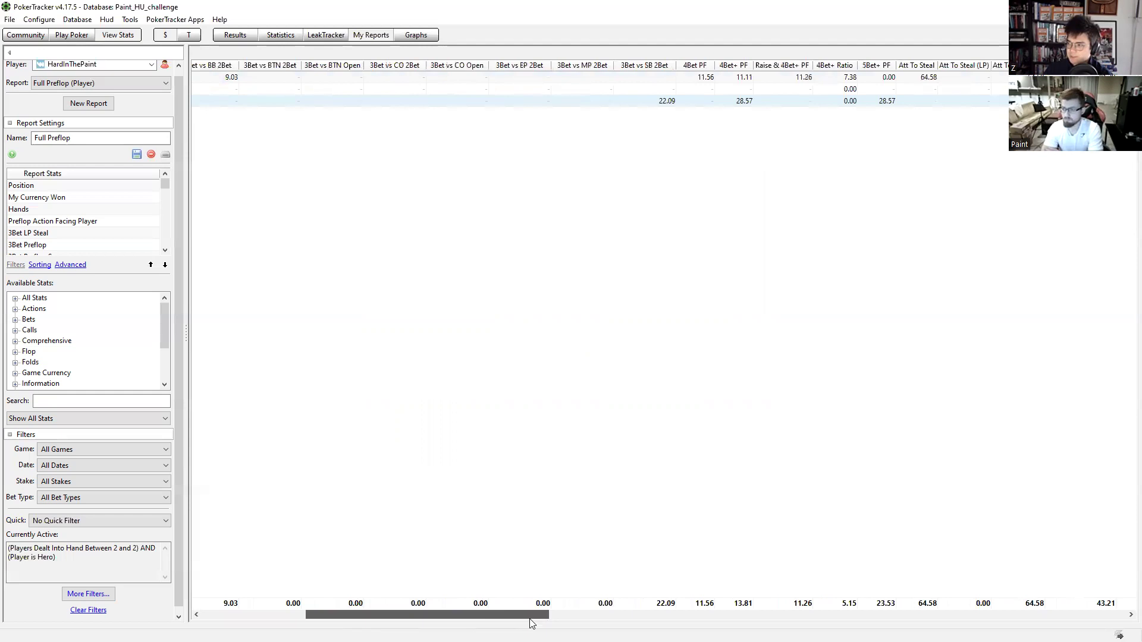
pyautogui.hscroll(3, 531, 621)
pyautogui.hscroll(2, 550, 623)
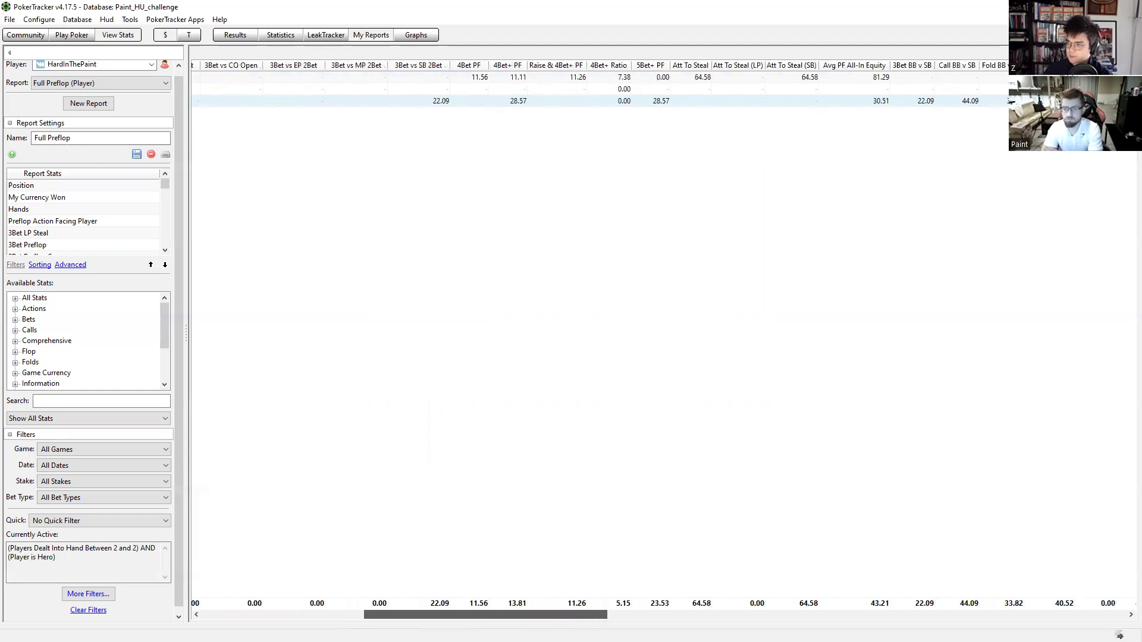
pyautogui.hscroll(1, 601, 333)
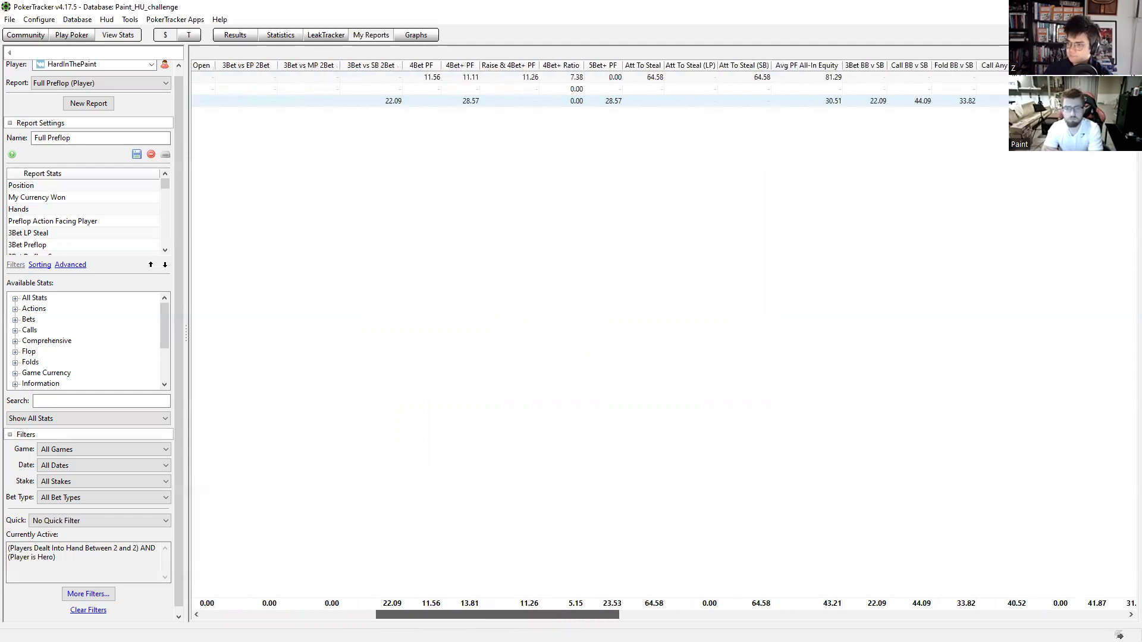
pyautogui.hscroll(-10, 425, 86)
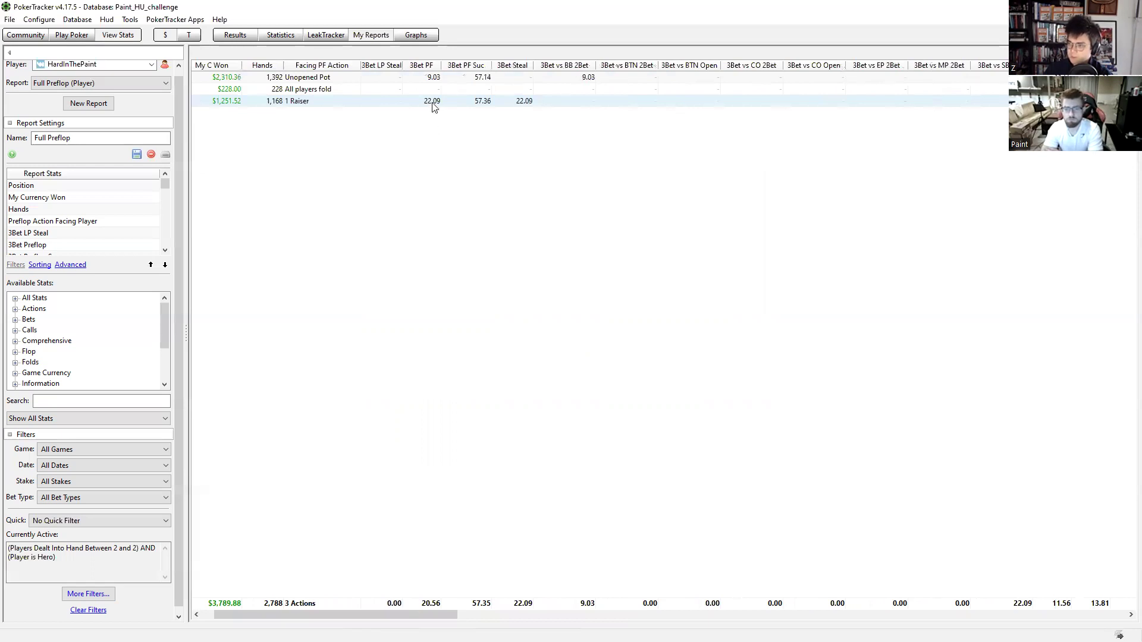
pyautogui.moveTo(336, 615); pyautogui.dragTo(486, 615)
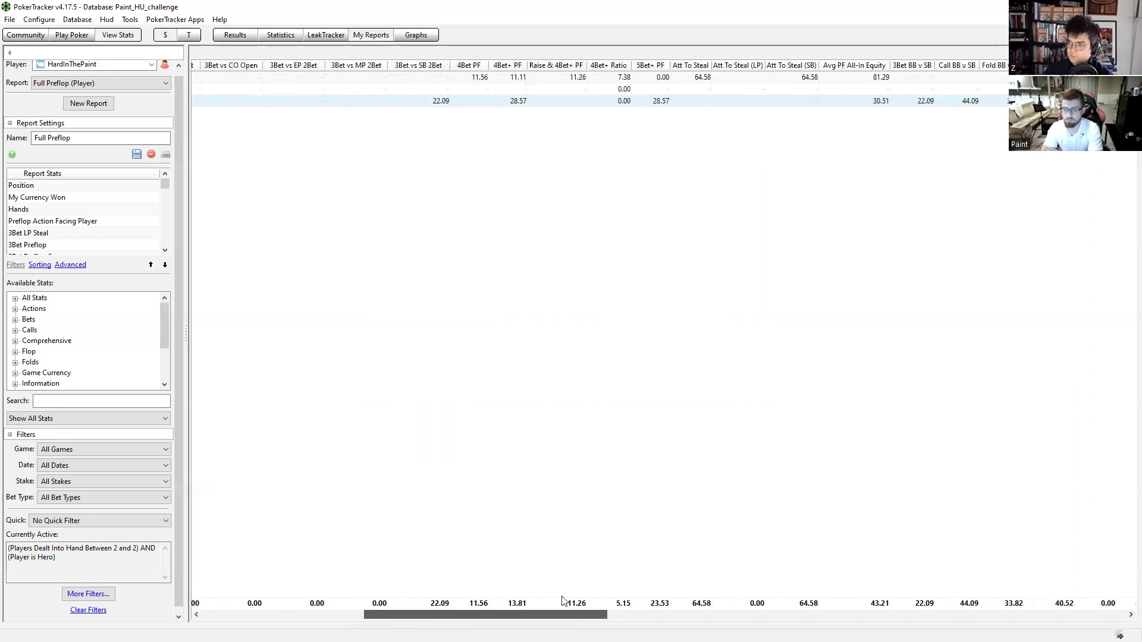
pyautogui.moveTo(471, 78); pyautogui.dragTo(473, 81)
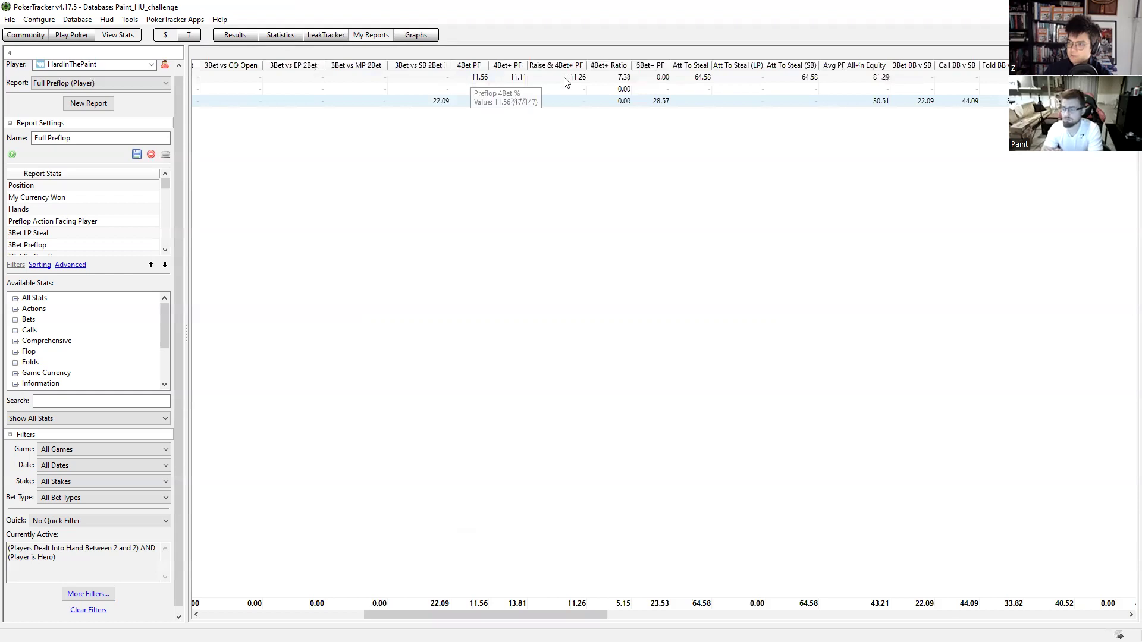
pyautogui.moveTo(566, 82)
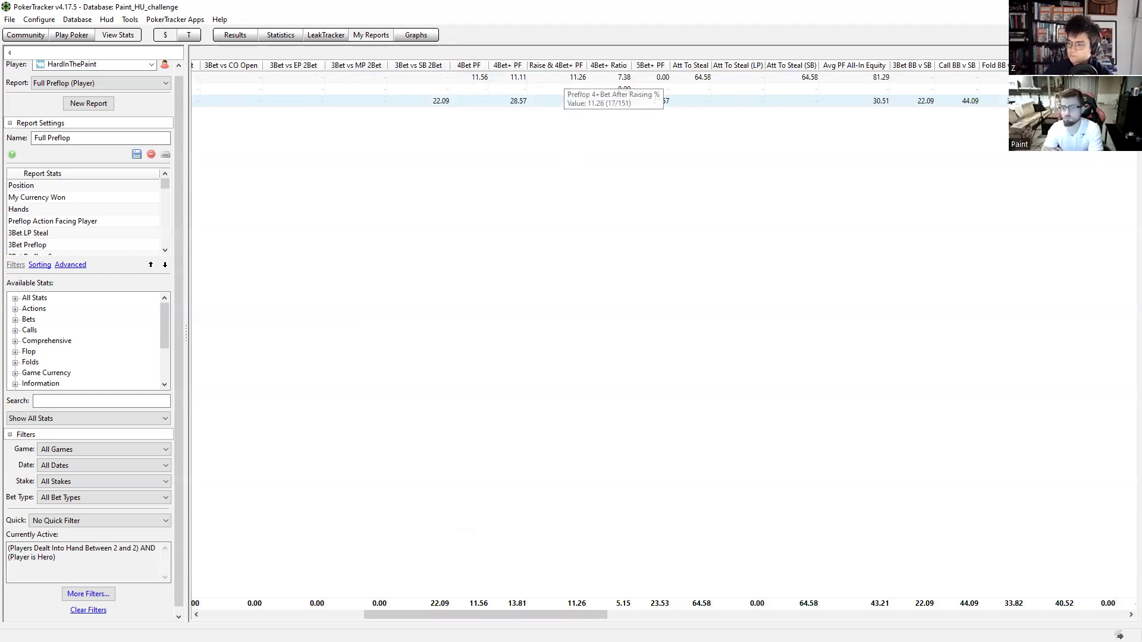
pyautogui.moveTo(575, 617); pyautogui.dragTo(1032, 615)
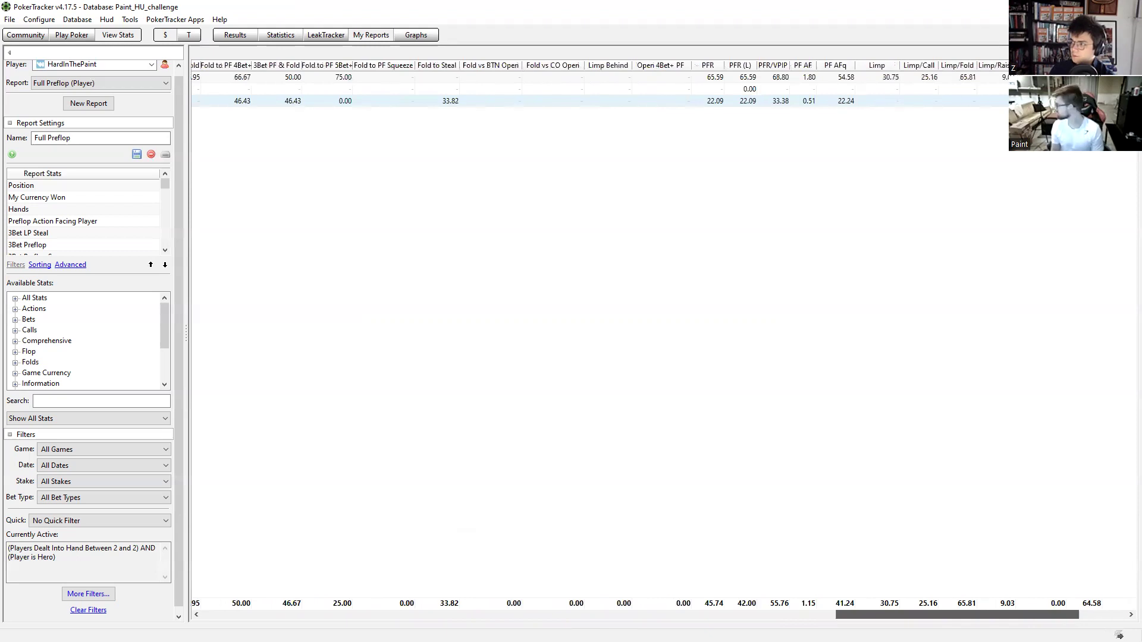
# Switch to MonkerSolver and view the button's response ranges against the big blind's 200% raise in the CALL line
pyautogui.hscroll(2, 987, 127)
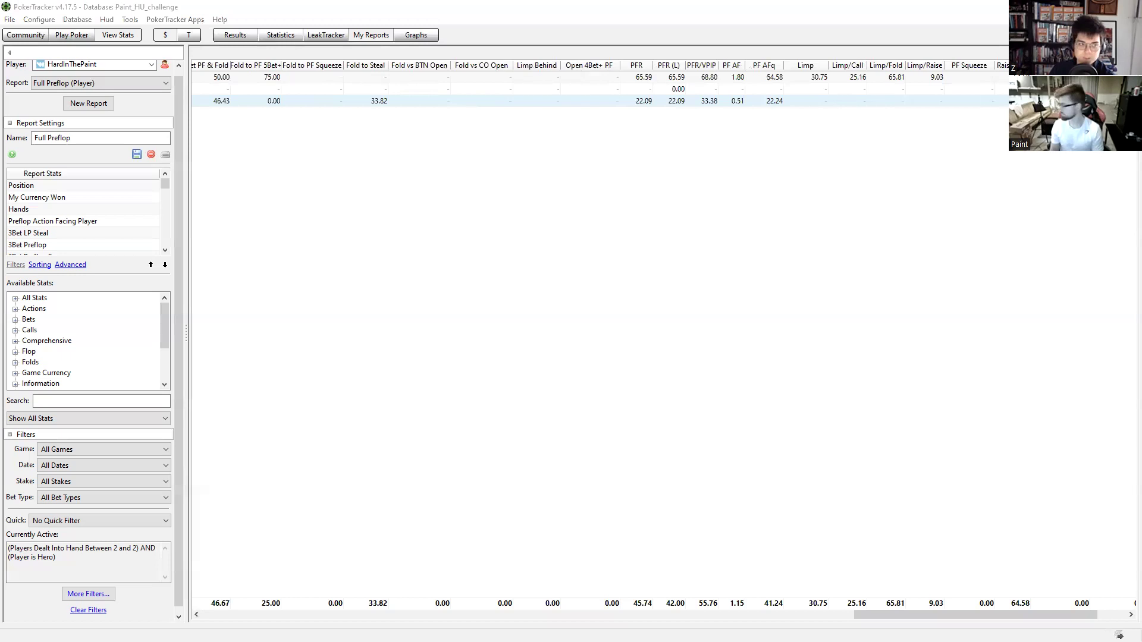
pyautogui.hotkey('alt', 'Tab')
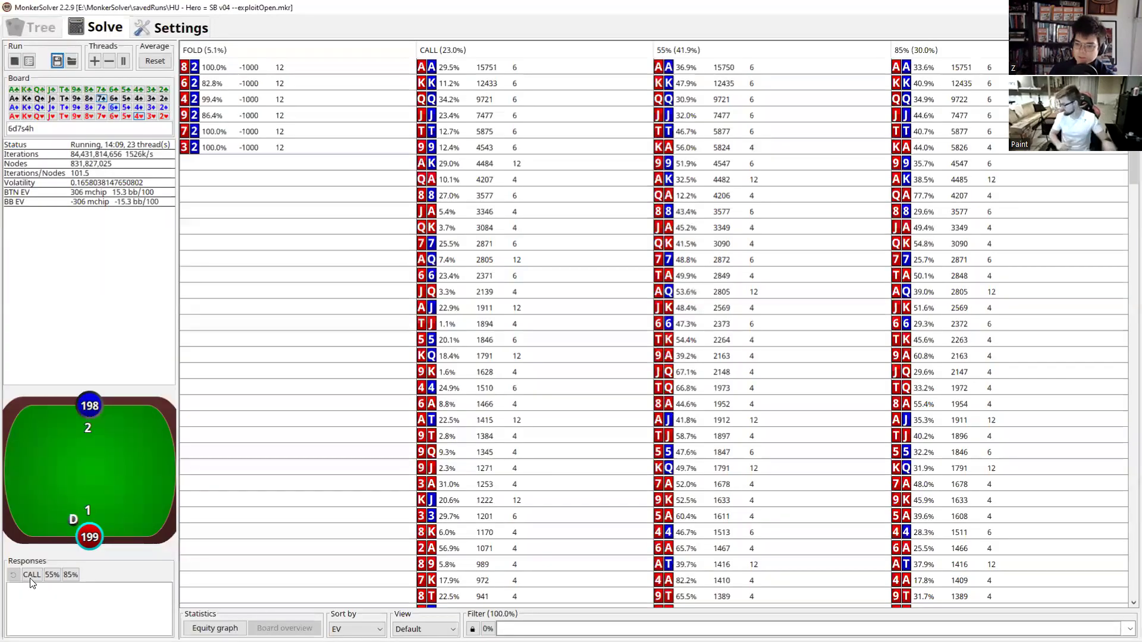
pyautogui.click(57, 577)
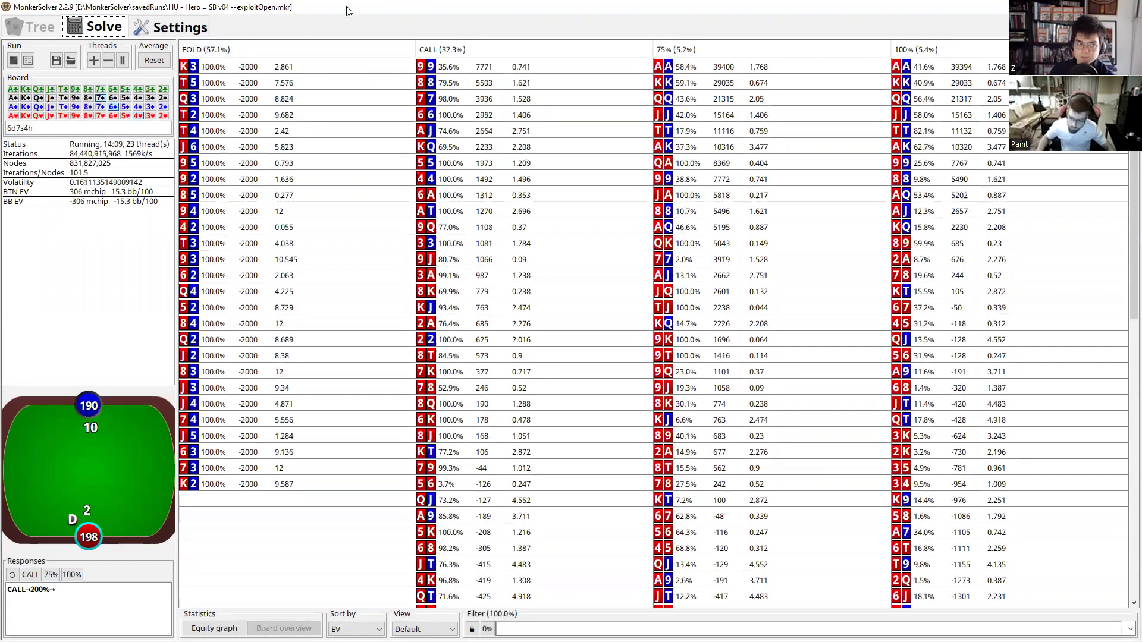
pyautogui.click(12, 575)
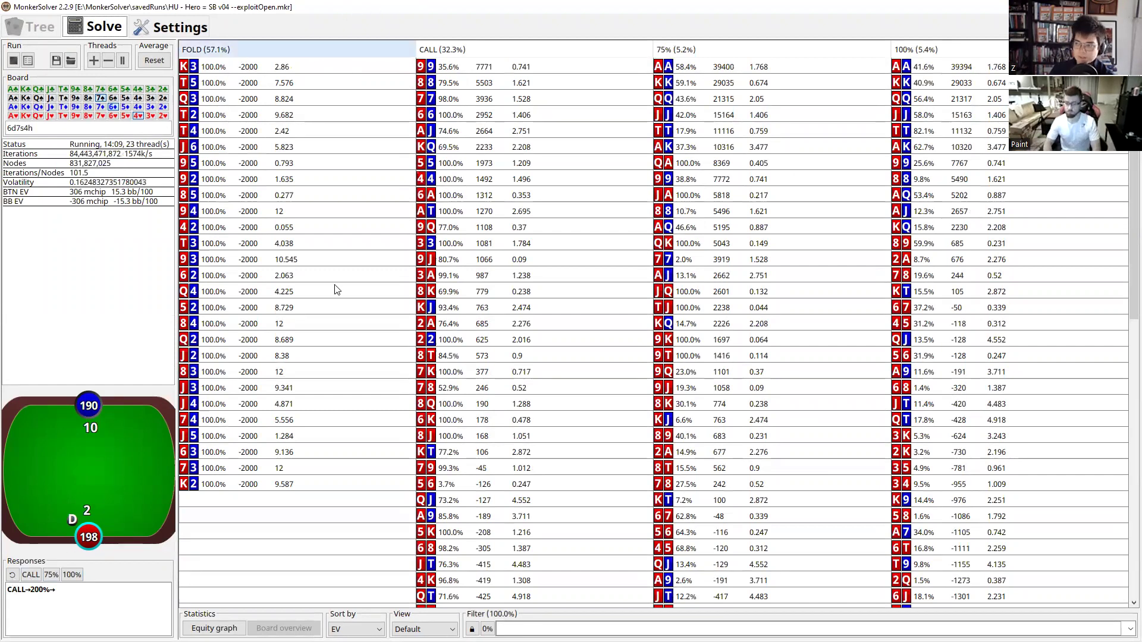
pyautogui.click(59, 574)
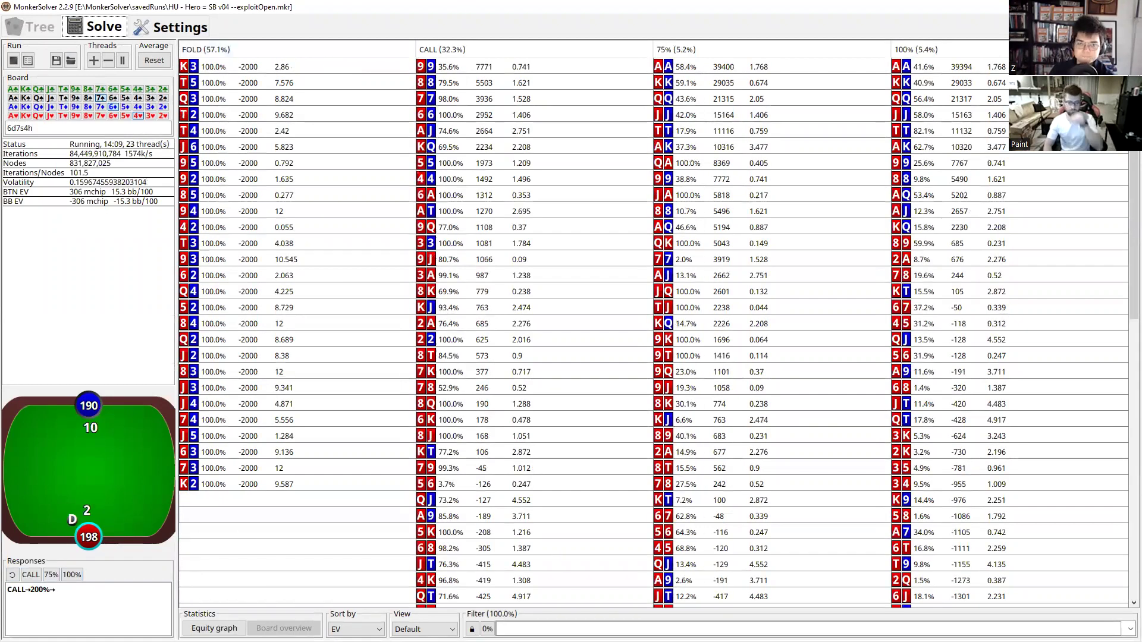
# Switch back to PokerTracker and examine hero's preflop fold, PFR, limp and Raise First statistics by position
pyautogui.hotkey('alt', 'Tab')
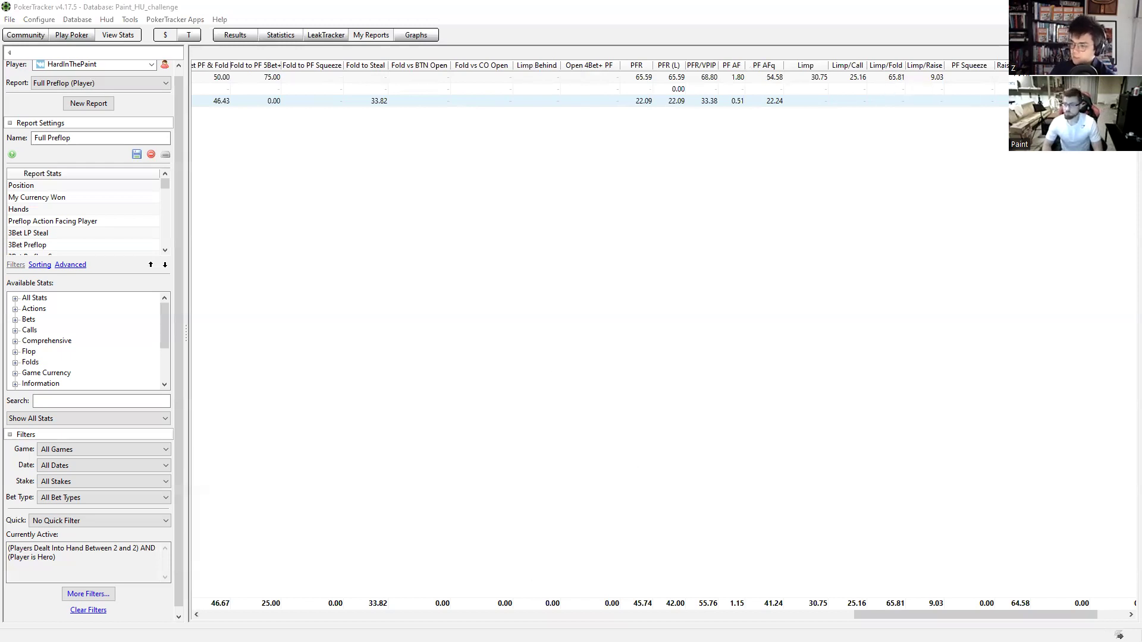
pyautogui.moveTo(903, 615); pyautogui.dragTo(900, 83)
pyautogui.moveTo(979, 615); pyautogui.dragTo(881, 224)
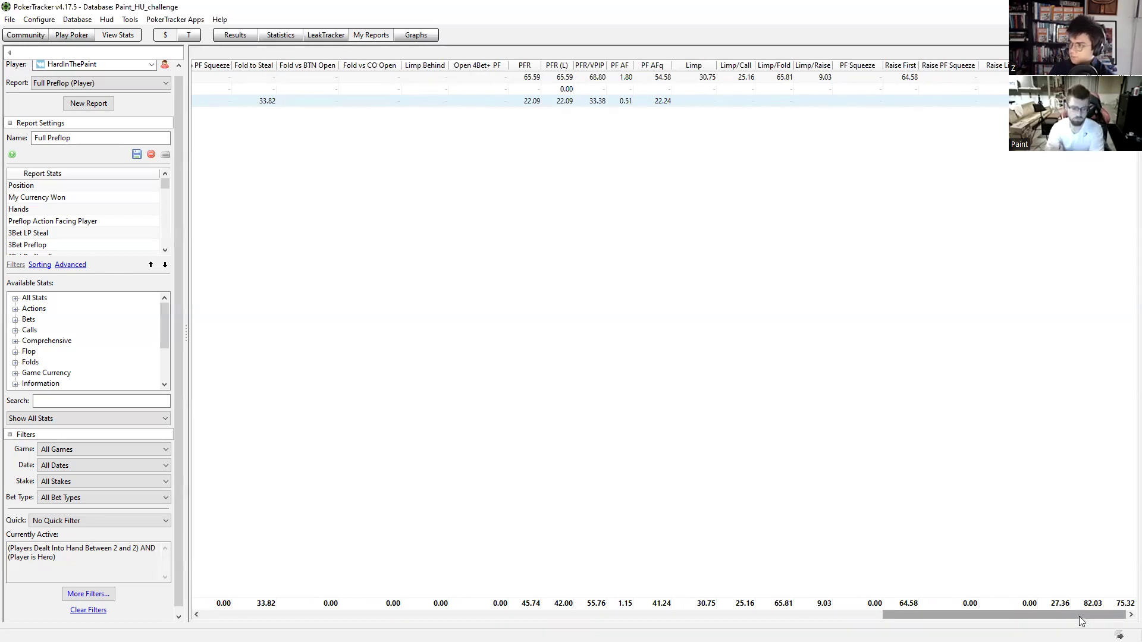
pyautogui.moveTo(1060, 615); pyautogui.dragTo(880, 622)
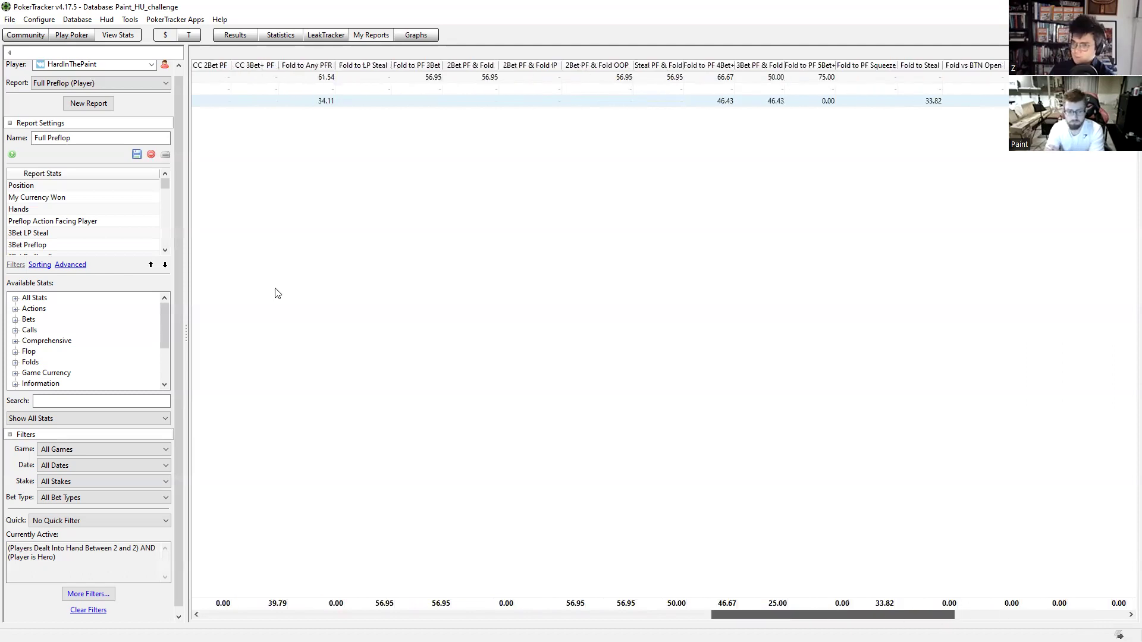
# Change the displayed report to Full Flop (Player), keeping the two-player and Player is Hero filters
pyautogui.click(83, 83)
pyautogui.press('Up')
pyautogui.press('Up')
pyautogui.press('Return')
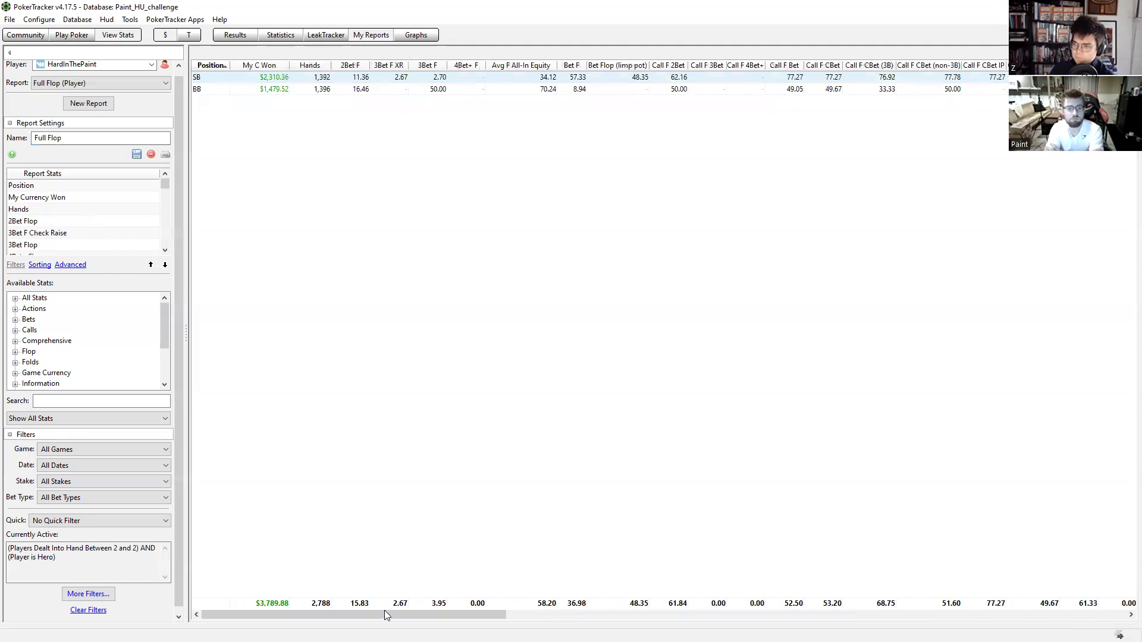
# Examine hero's flop betting statistics, including Bet F, Bet Flop (limp pot) and Call F 2Bet, for both positions
pyautogui.moveTo(384, 611); pyautogui.dragTo(392, 611)
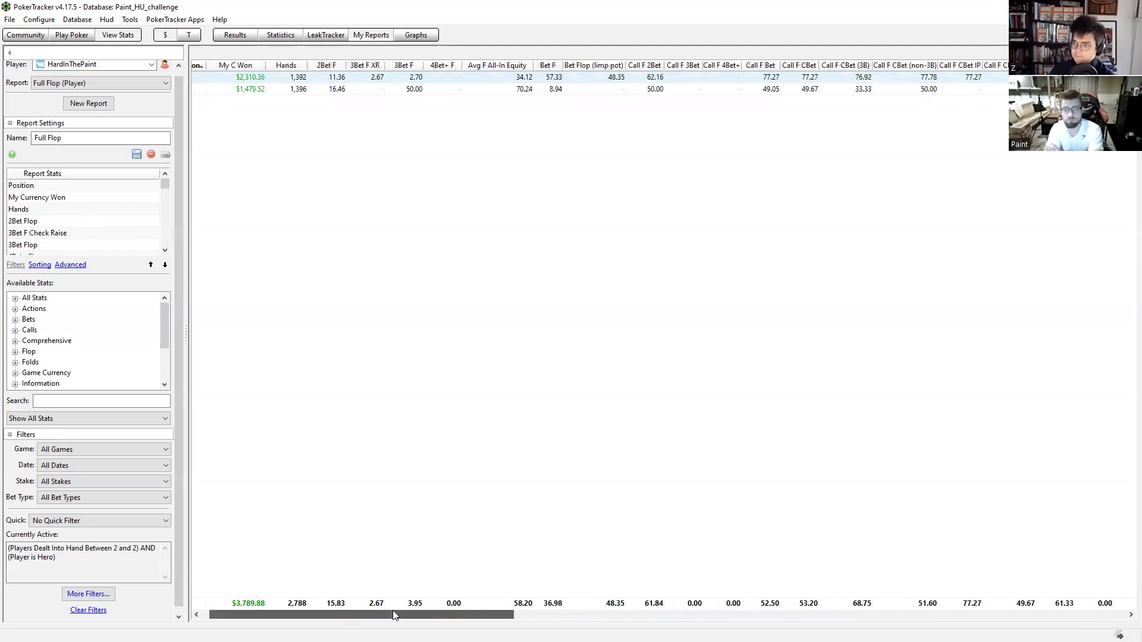
pyautogui.moveTo(393, 614); pyautogui.dragTo(508, 615)
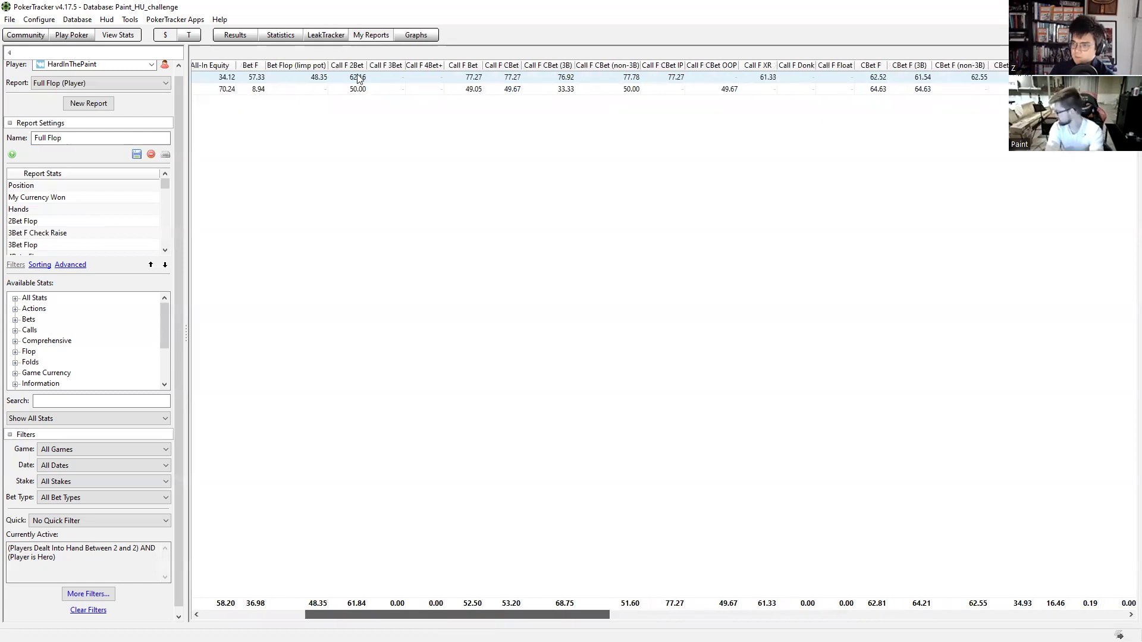
pyautogui.hscroll(-1, 355, 113)
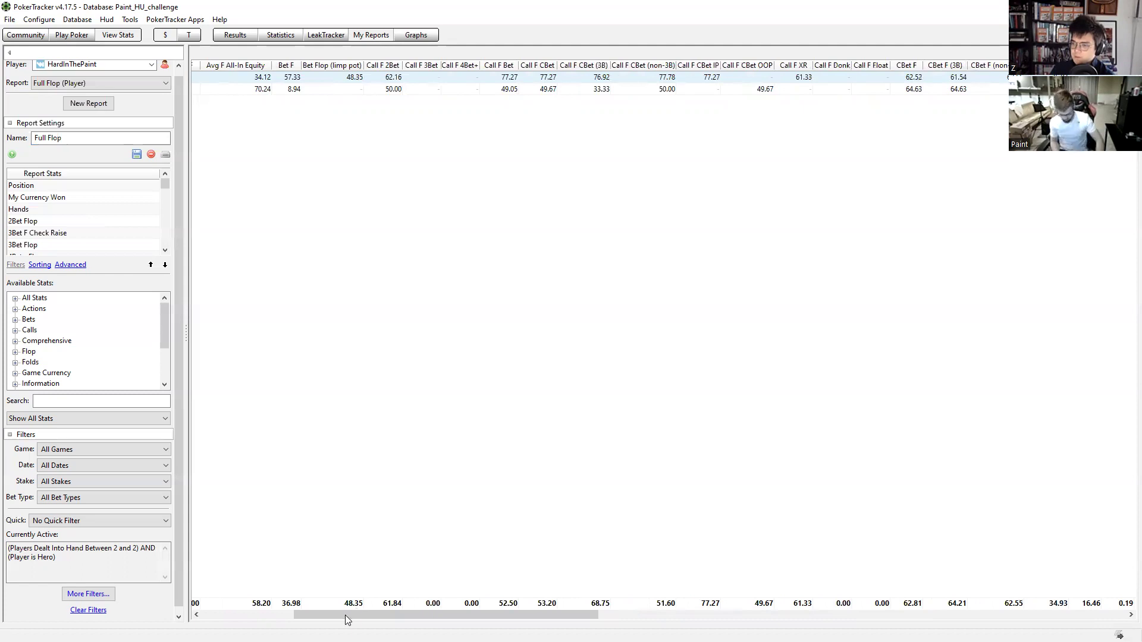
pyautogui.hscroll(-1, 378, 80)
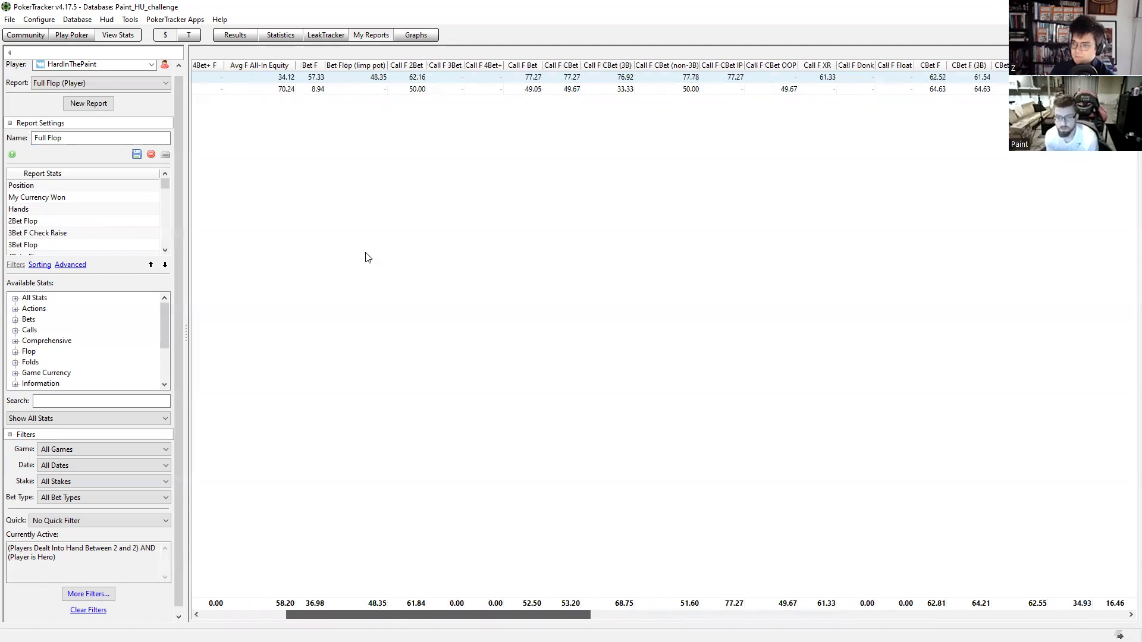
pyautogui.hscroll(3, 363, 237)
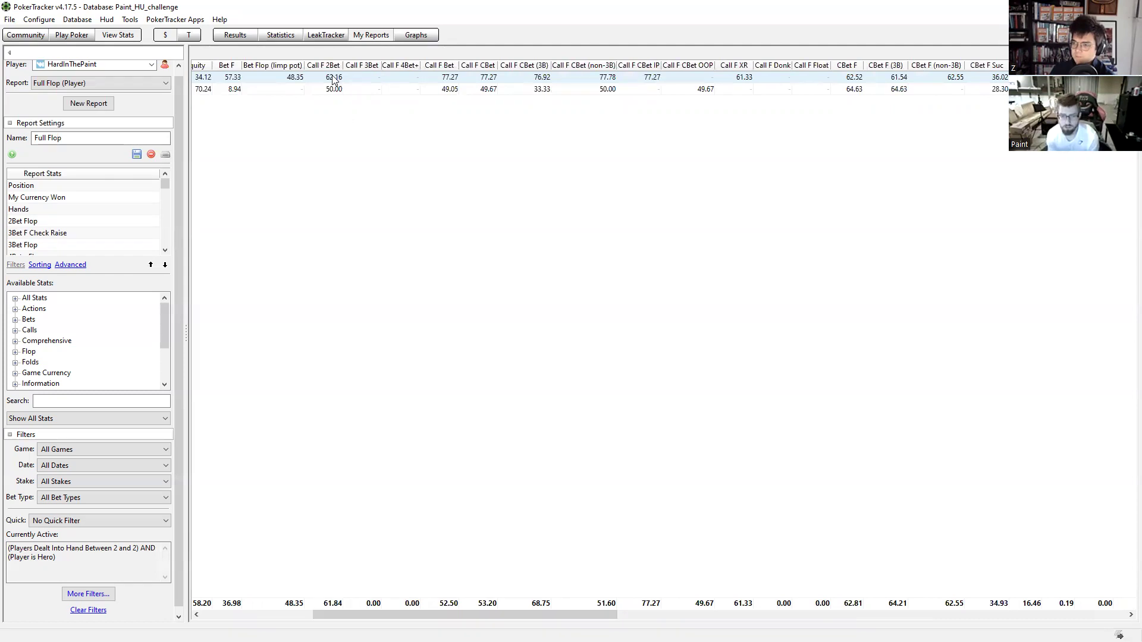
pyautogui.moveTo(333, 82)
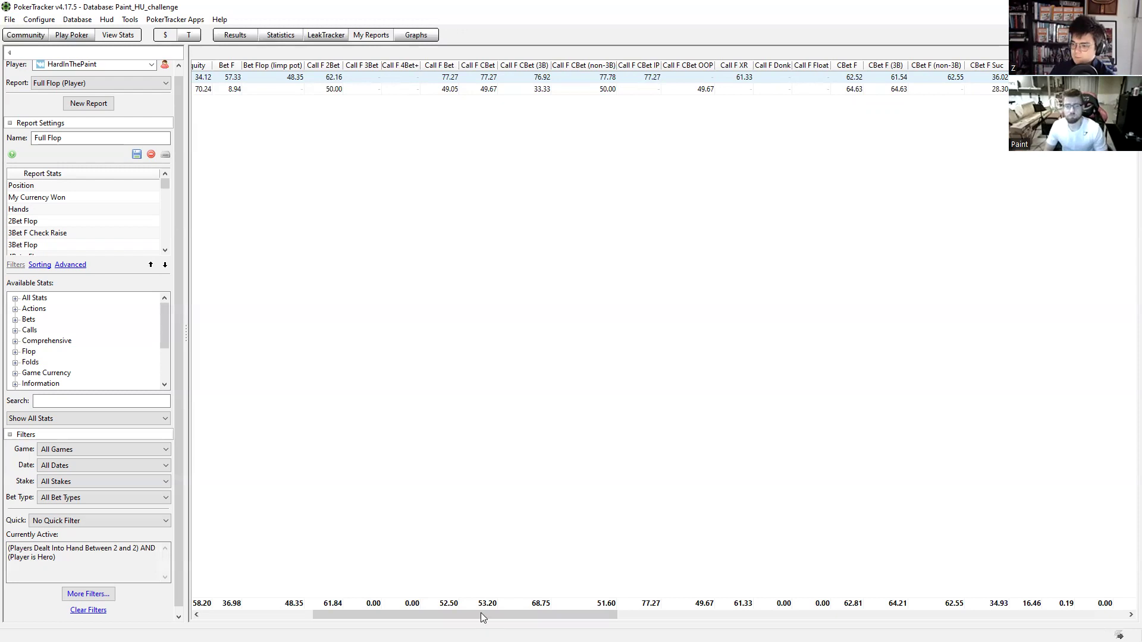
pyautogui.hscroll(5, 541, 618)
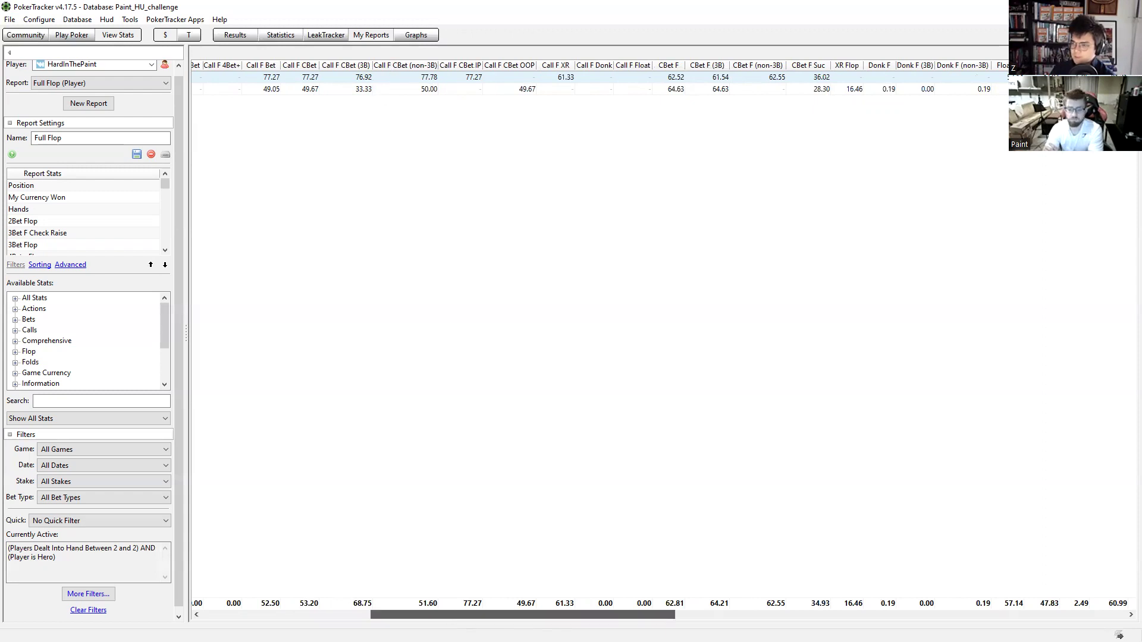
# Examine hero's Call F CBet statistics in 3-bet and non-3-bet pots, along with Call F XR and CBet F
pyautogui.moveTo(455, 622); pyautogui.dragTo(475, 620)
pyautogui.moveTo(363, 189); pyautogui.dragTo(354, 90)
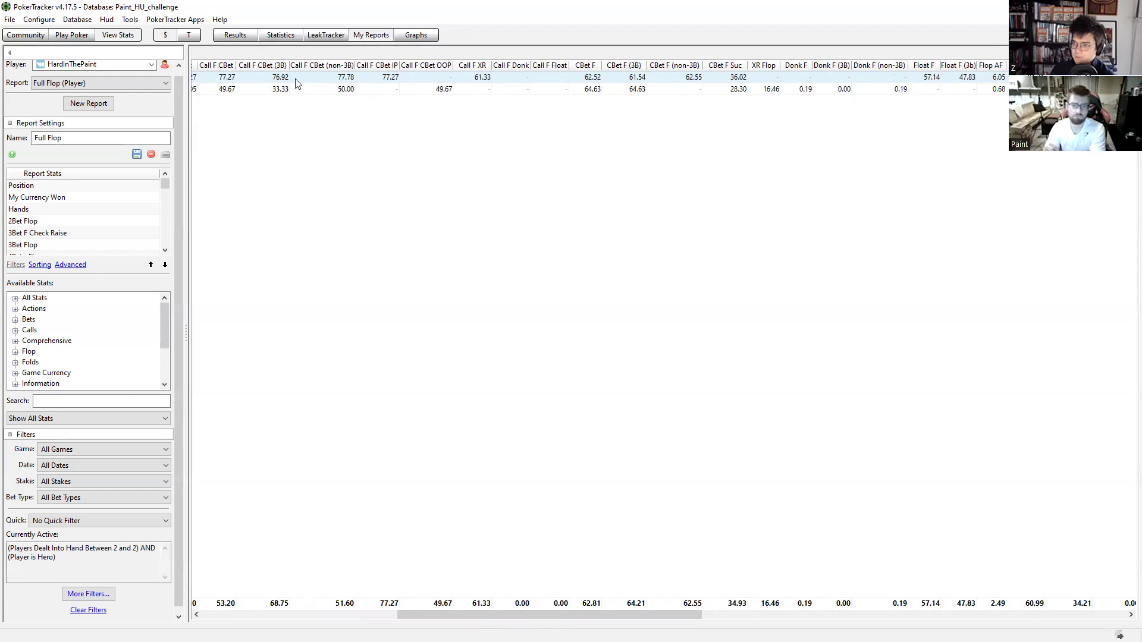
pyautogui.moveTo(340, 81)
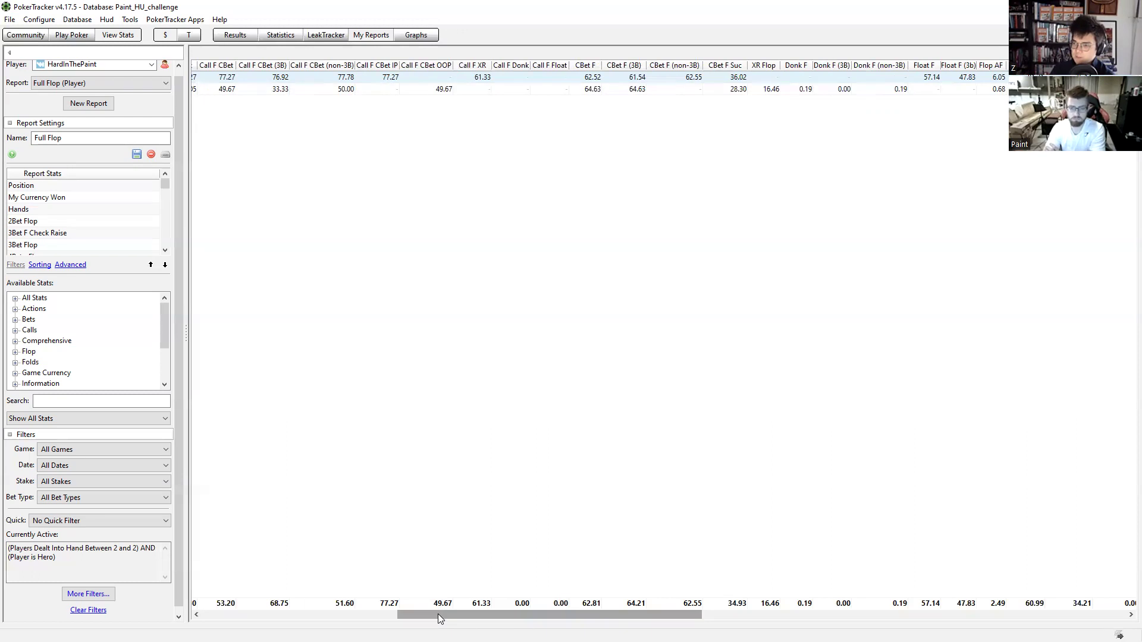
pyautogui.moveTo(449, 615); pyautogui.dragTo(314, 79)
pyautogui.moveTo(509, 616); pyautogui.dragTo(267, 118)
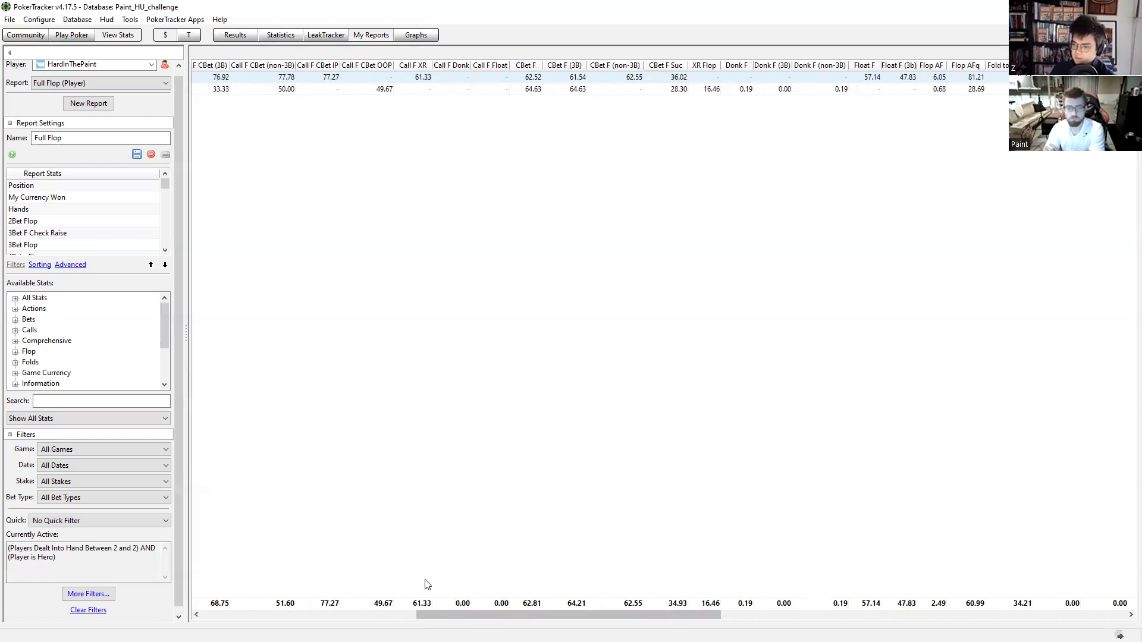
pyautogui.moveTo(438, 615); pyautogui.dragTo(484, 615)
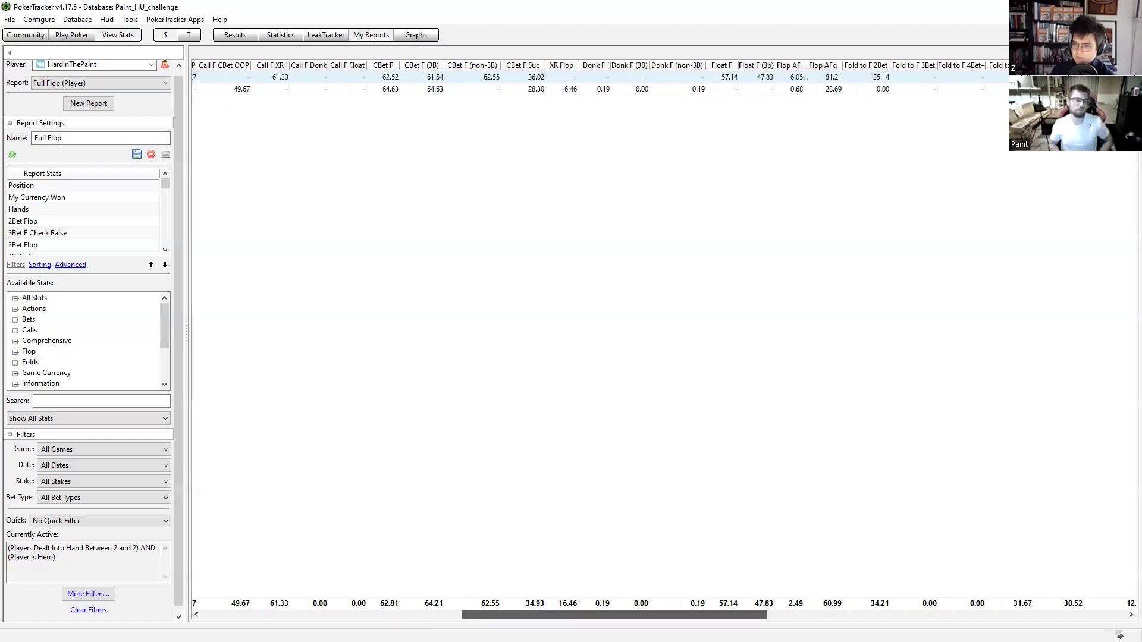
pyautogui.moveTo(483, 616); pyautogui.dragTo(487, 615)
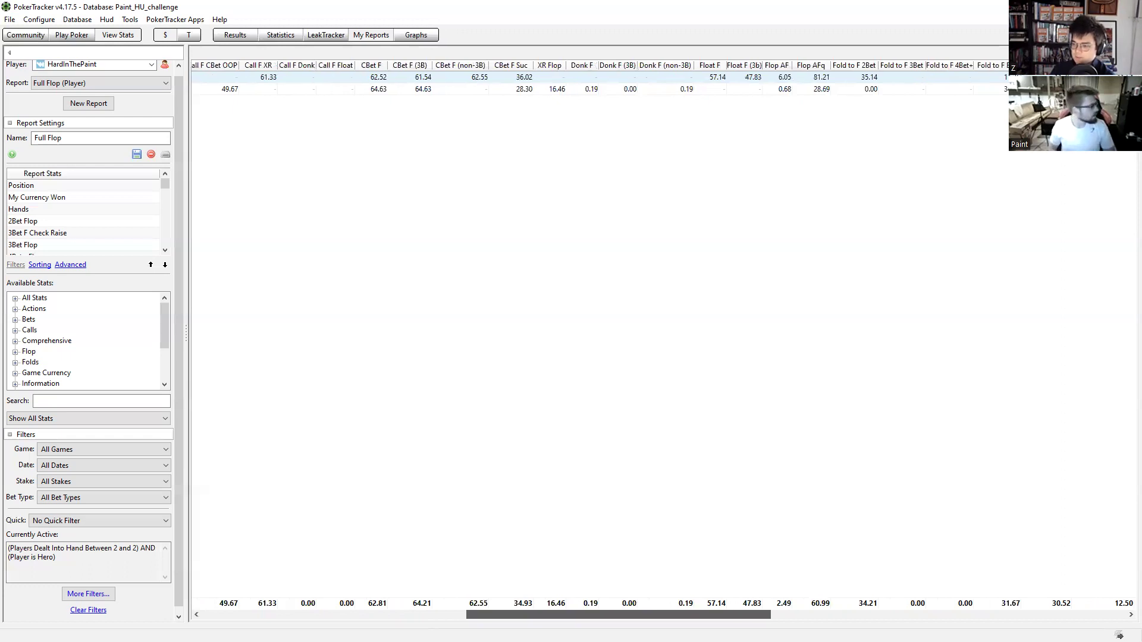
pyautogui.moveTo(488, 615); pyautogui.dragTo(496, 615)
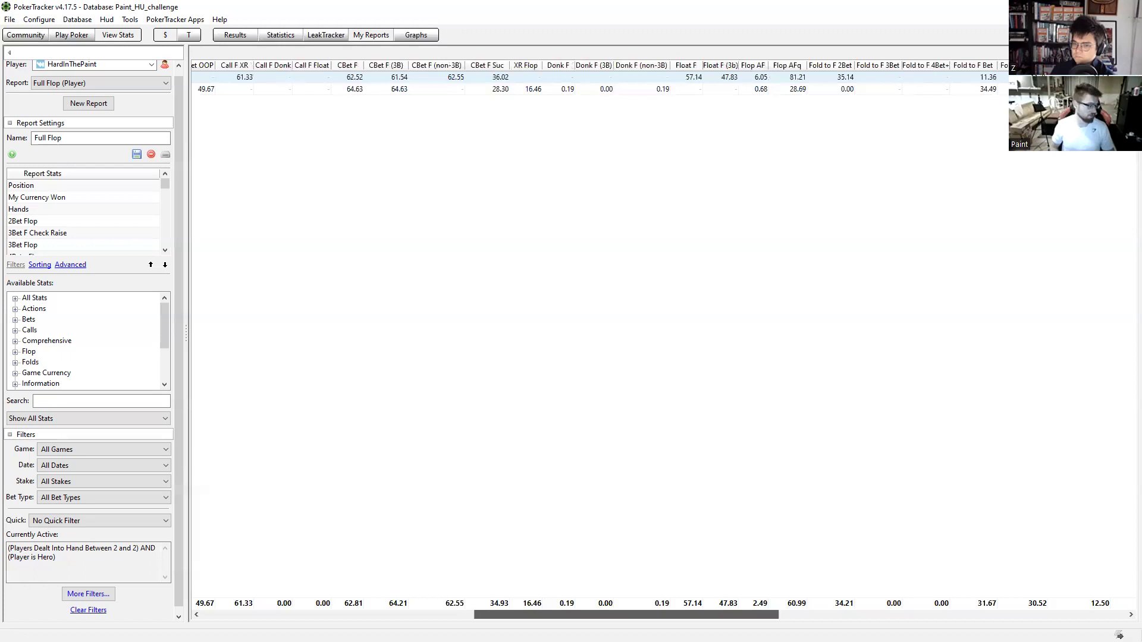
# Examine hero's flop CBet success, XR Flop and aggression statistics, then inspect the small blind's Fold to F XR value
pyautogui.hscroll(-3, 362, 263)
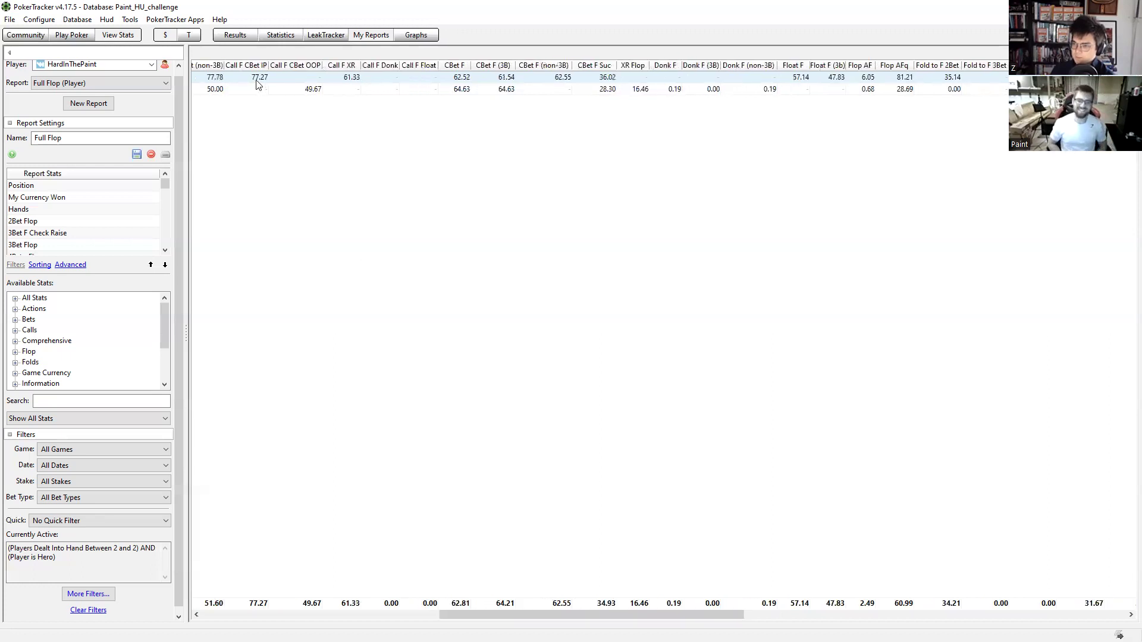
pyautogui.moveTo(589, 613); pyautogui.dragTo(643, 617)
pyautogui.moveTo(652, 618); pyautogui.dragTo(658, 617)
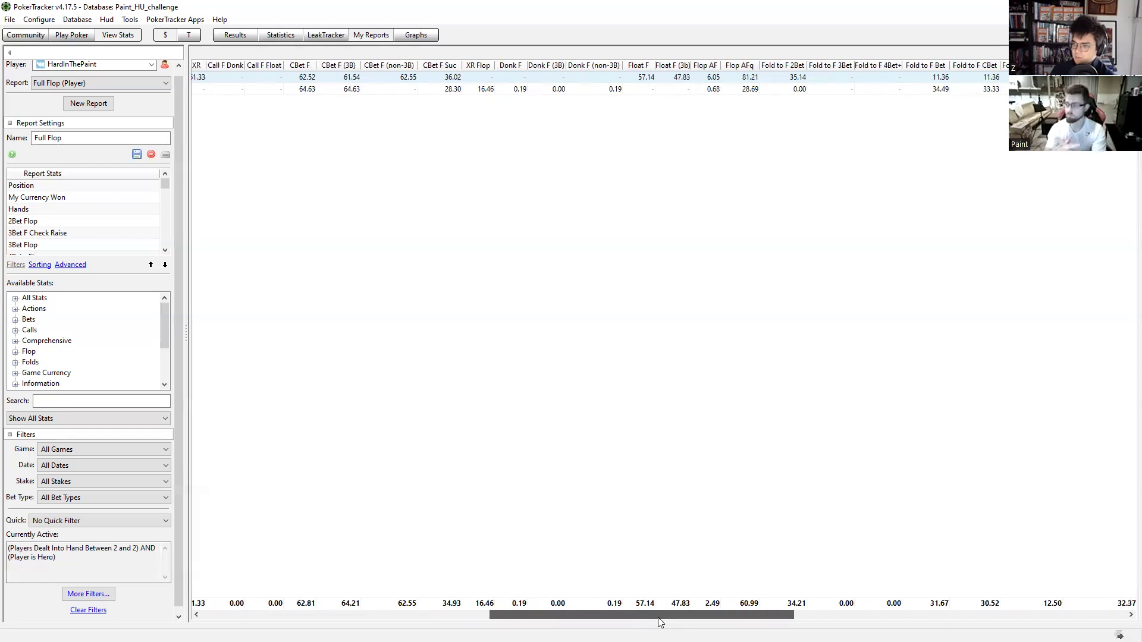
pyautogui.moveTo(657, 618); pyautogui.dragTo(692, 618)
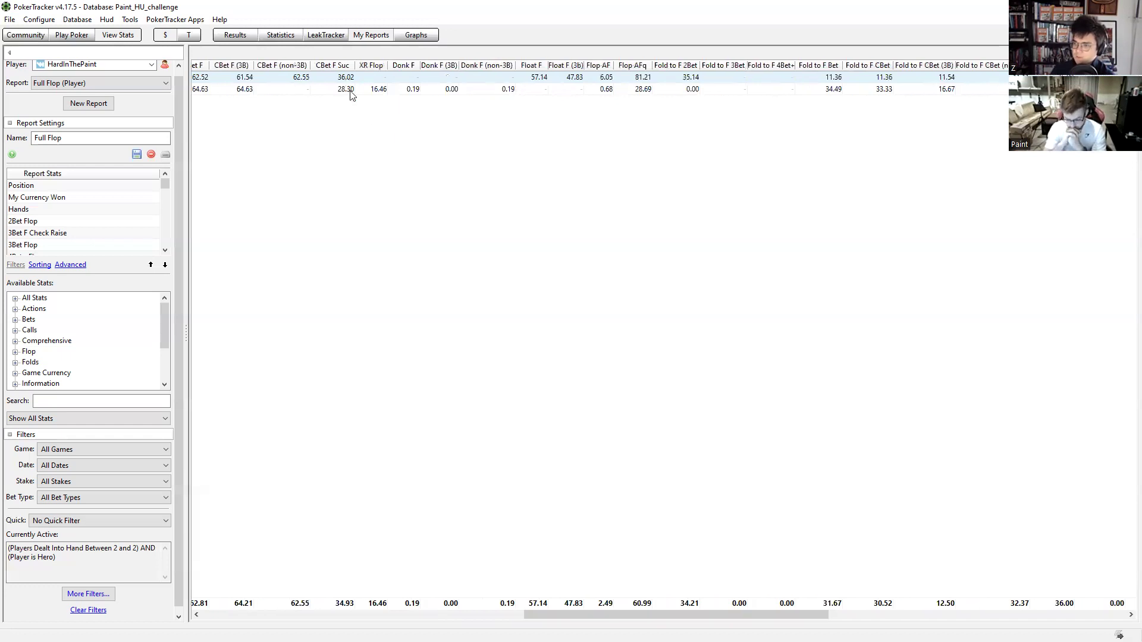
pyautogui.moveTo(681, 618); pyautogui.dragTo(783, 622)
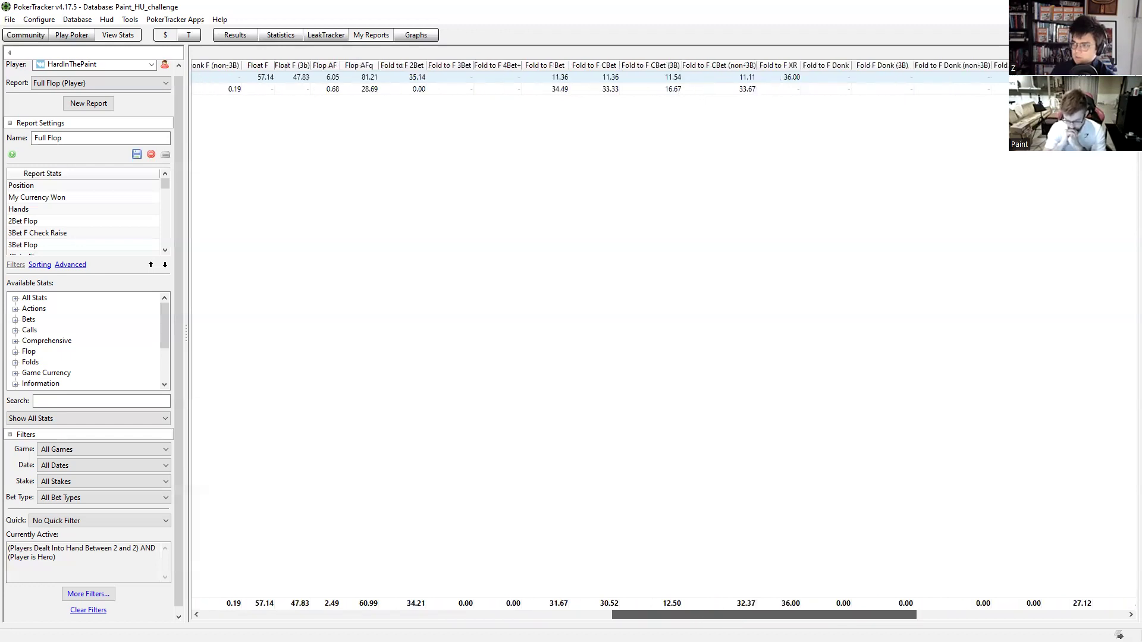
pyautogui.moveTo(783, 622); pyautogui.dragTo(796, 82)
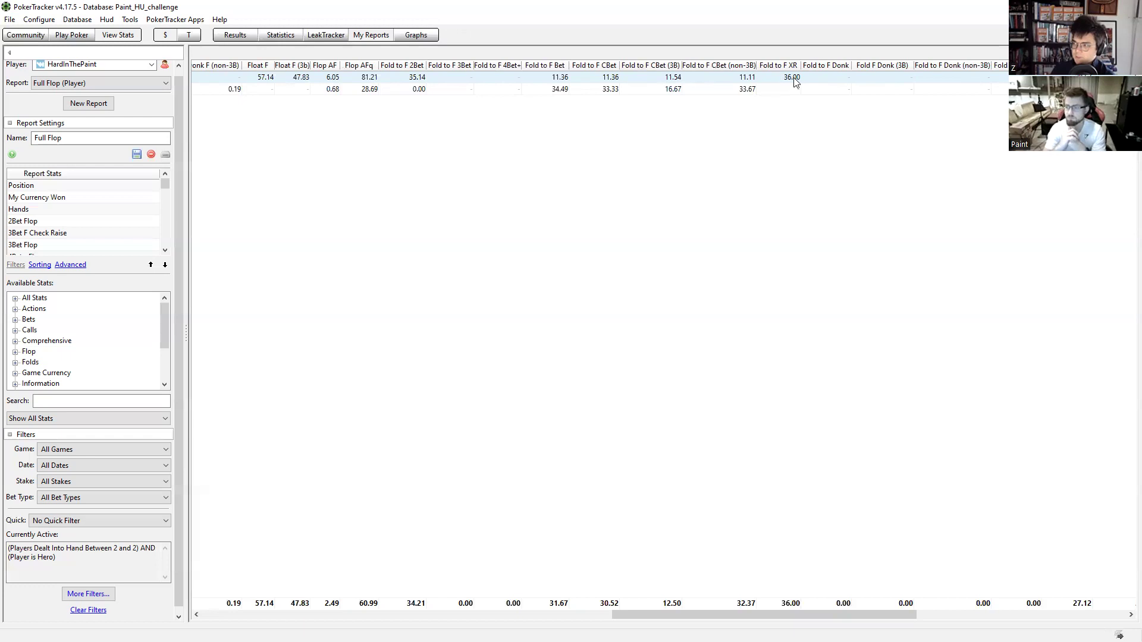
pyautogui.moveTo(796, 82)
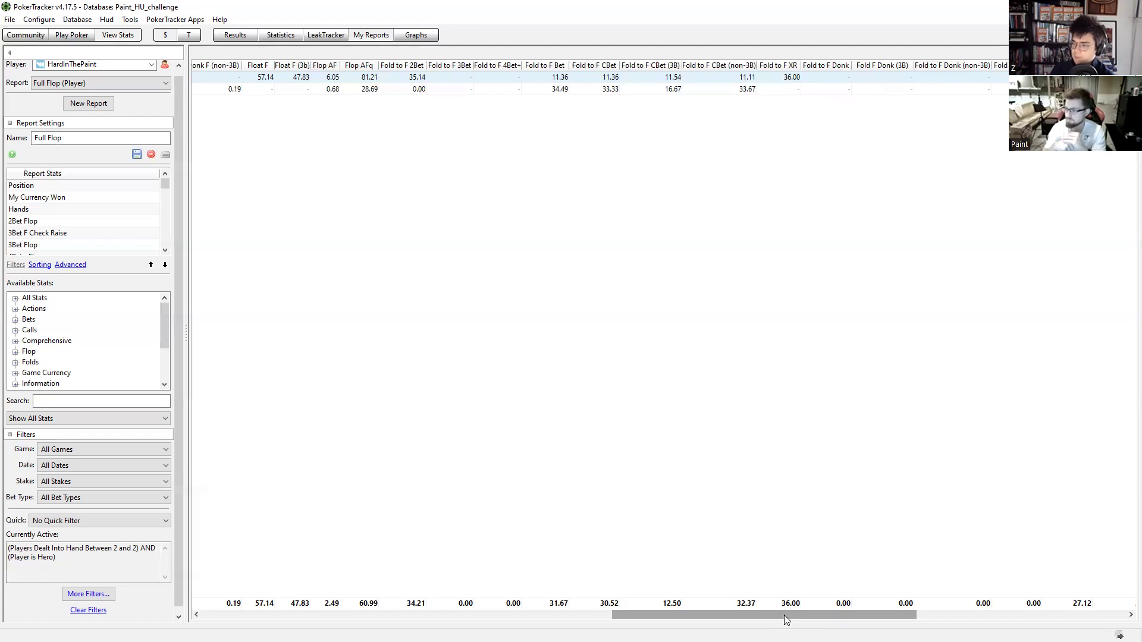
# Examine hero's Fold to F XR, CBet F & Fold, Float & Fold F and Raise F CBet statistics
pyautogui.moveTo(764, 614); pyautogui.dragTo(783, 615)
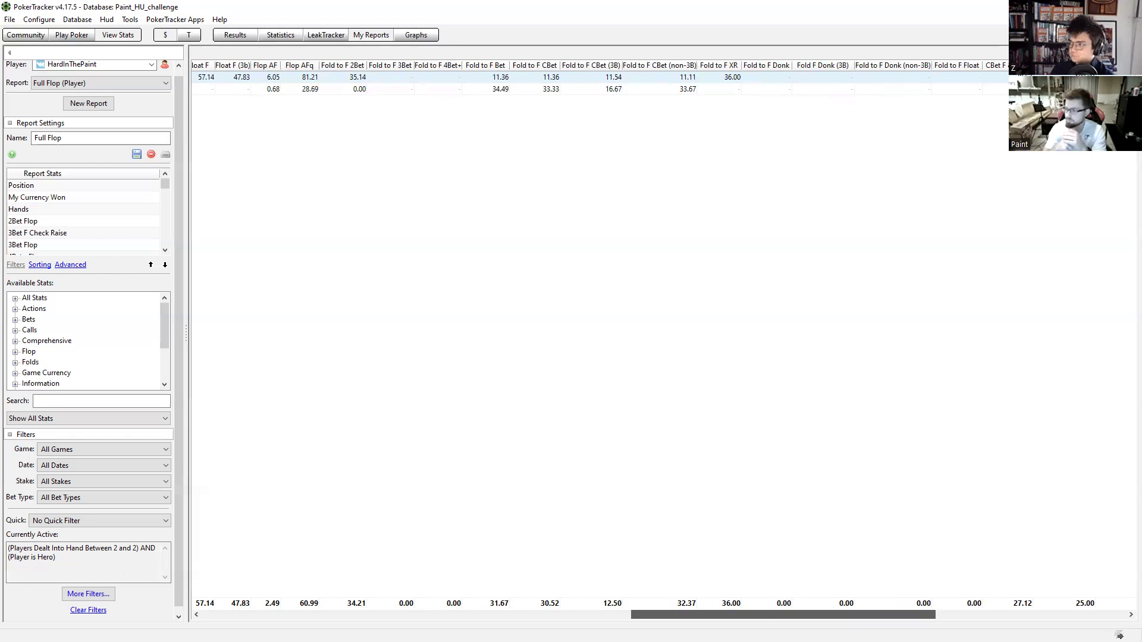
pyautogui.hscroll(3, 496, 130)
pyautogui.hscroll(3, 496, 131)
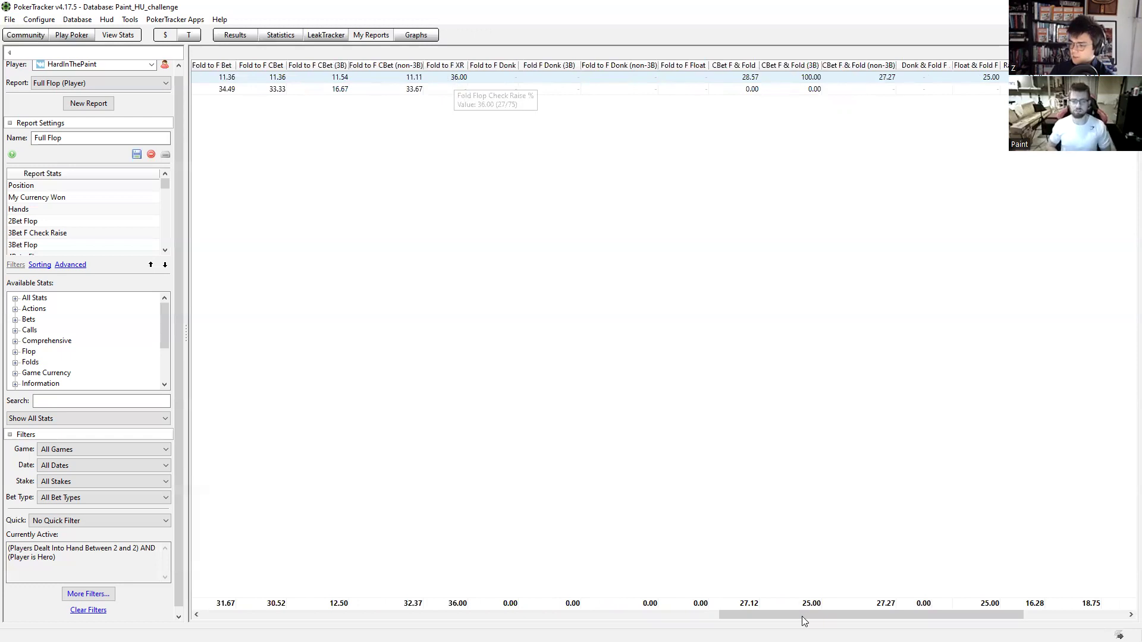
pyautogui.hscroll(1, 712, 452)
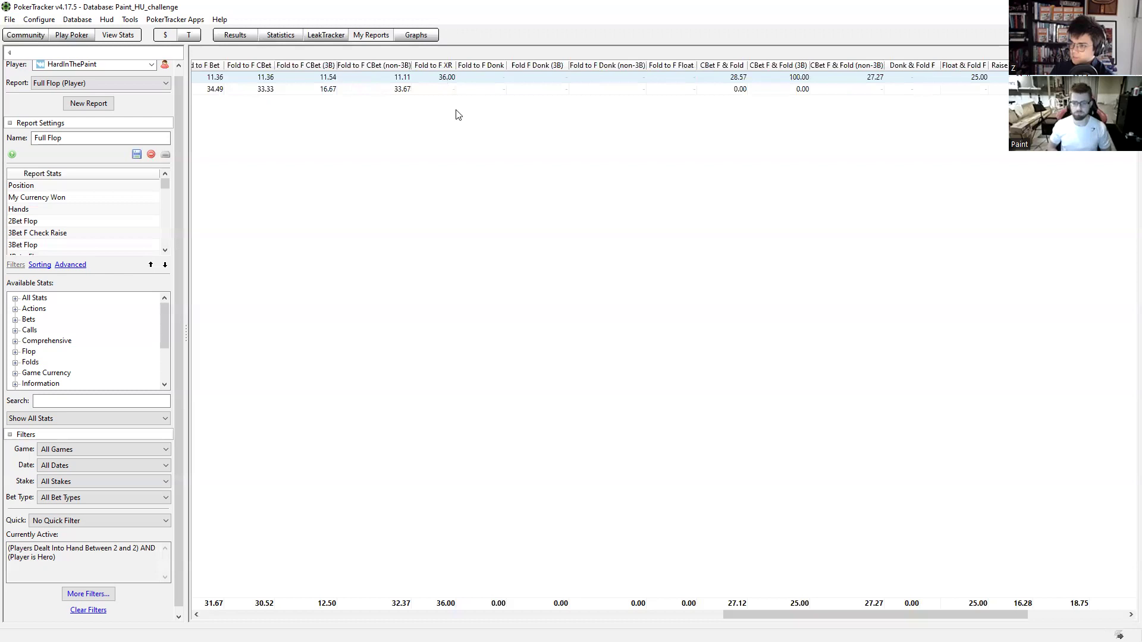
pyautogui.hscroll(1, 763, 619)
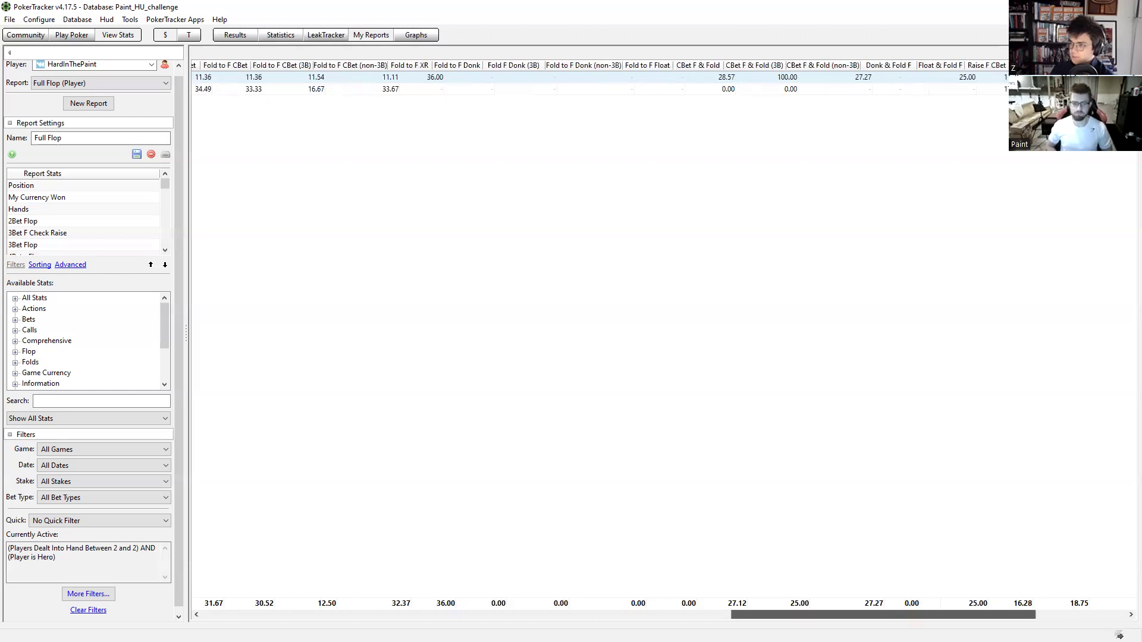
pyautogui.hscroll(5, 660, 333)
pyautogui.hscroll(4, 660, 333)
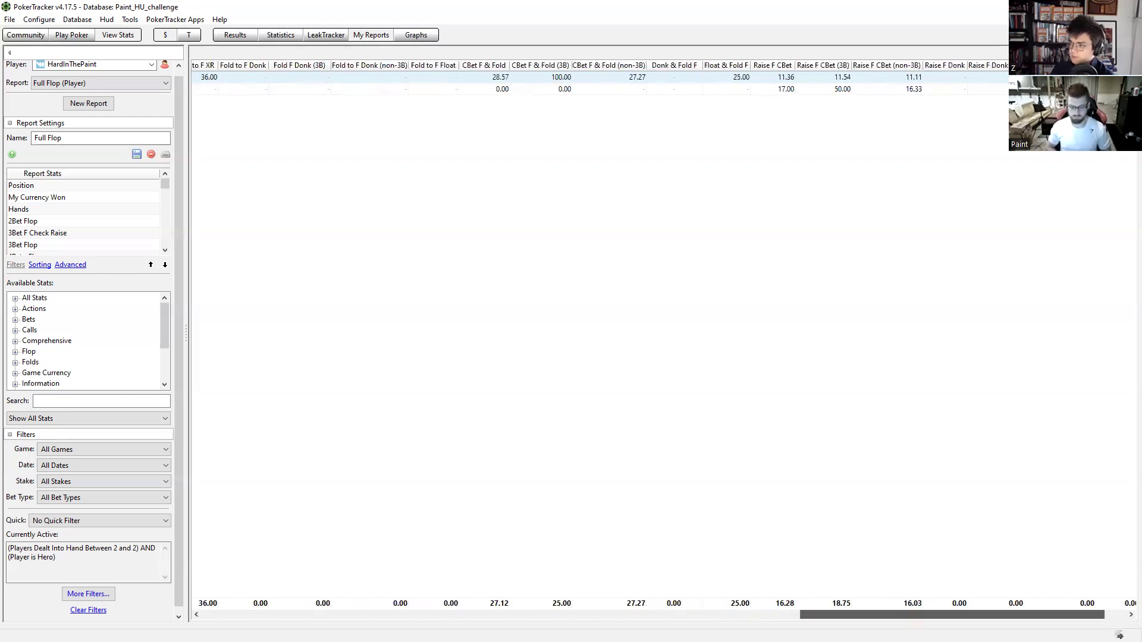
pyautogui.hscroll(1, 664, 340)
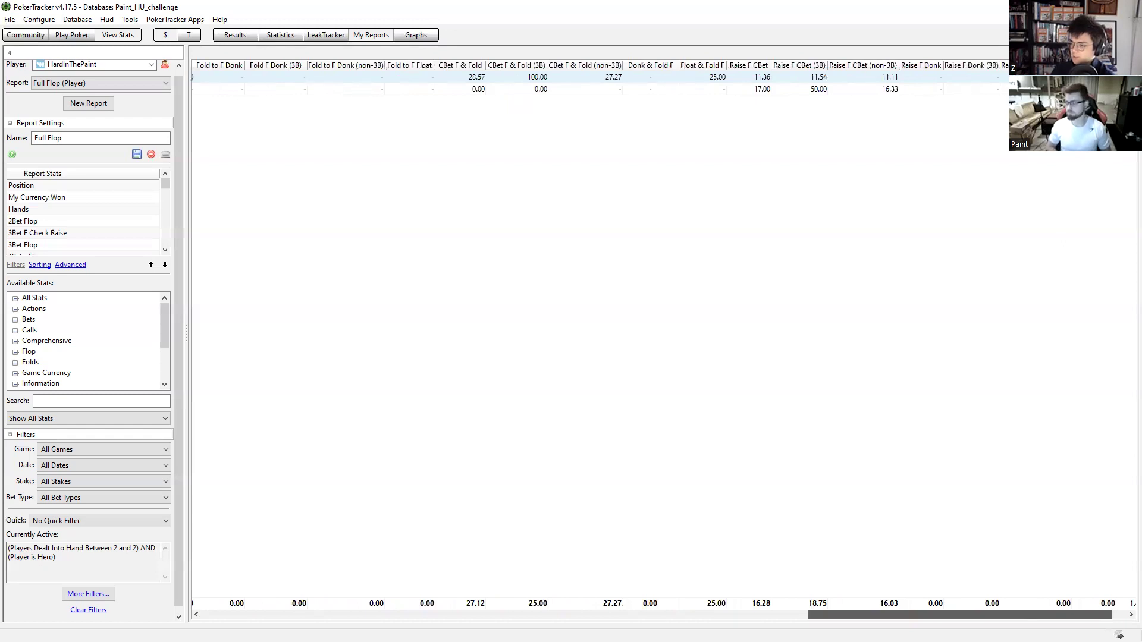
pyautogui.hscroll(1, 489, 140)
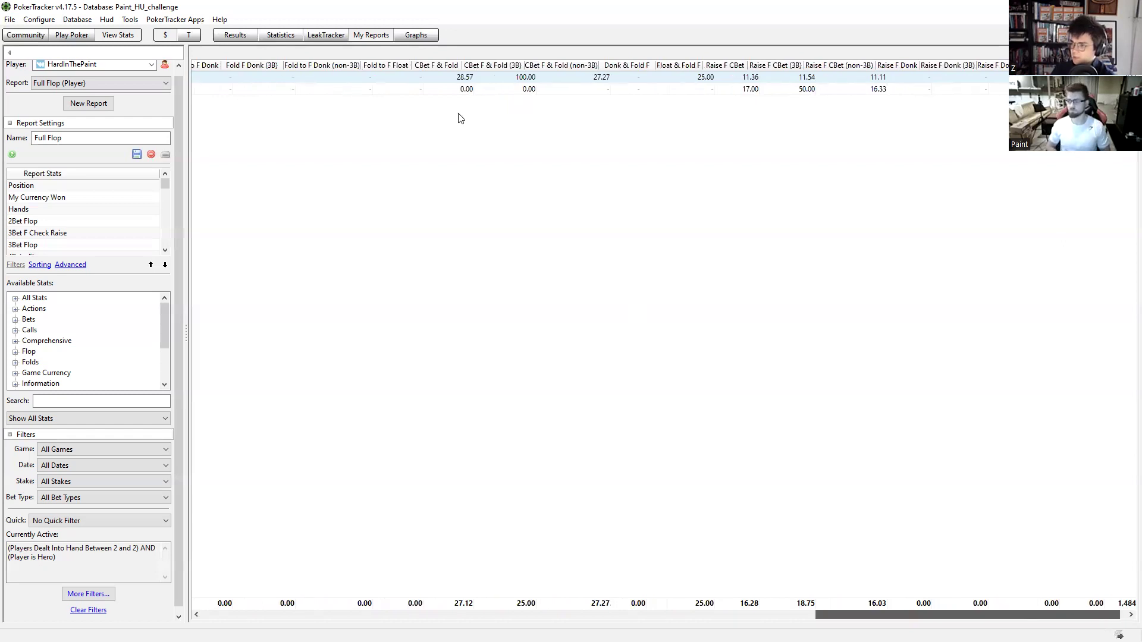
# Examine hero's CBet F & Fold statistics in 3-bet and non-3-bet pots, then check the report's active filters
pyautogui.hscroll(1, 462, 117)
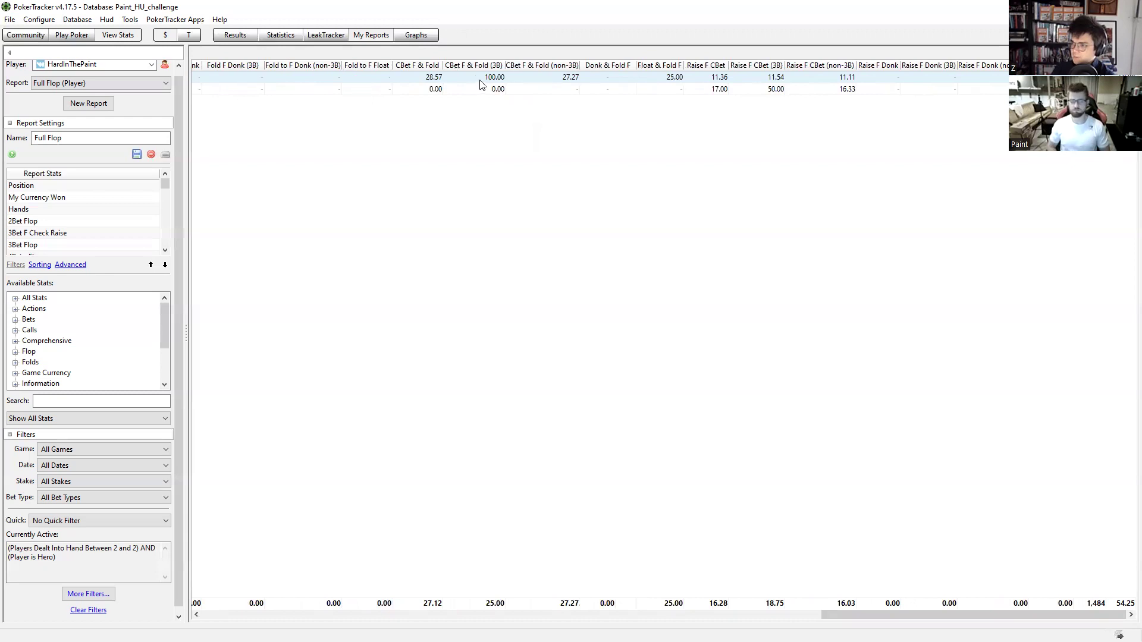
pyautogui.moveTo(482, 84)
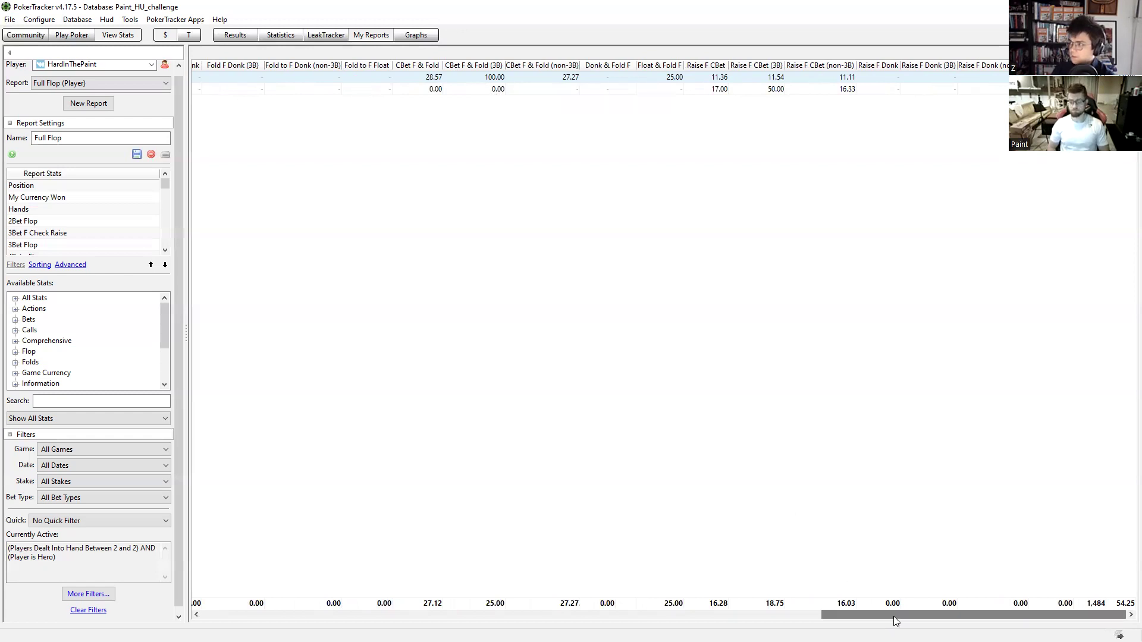
pyautogui.moveTo(896, 621); pyautogui.dragTo(896, 621)
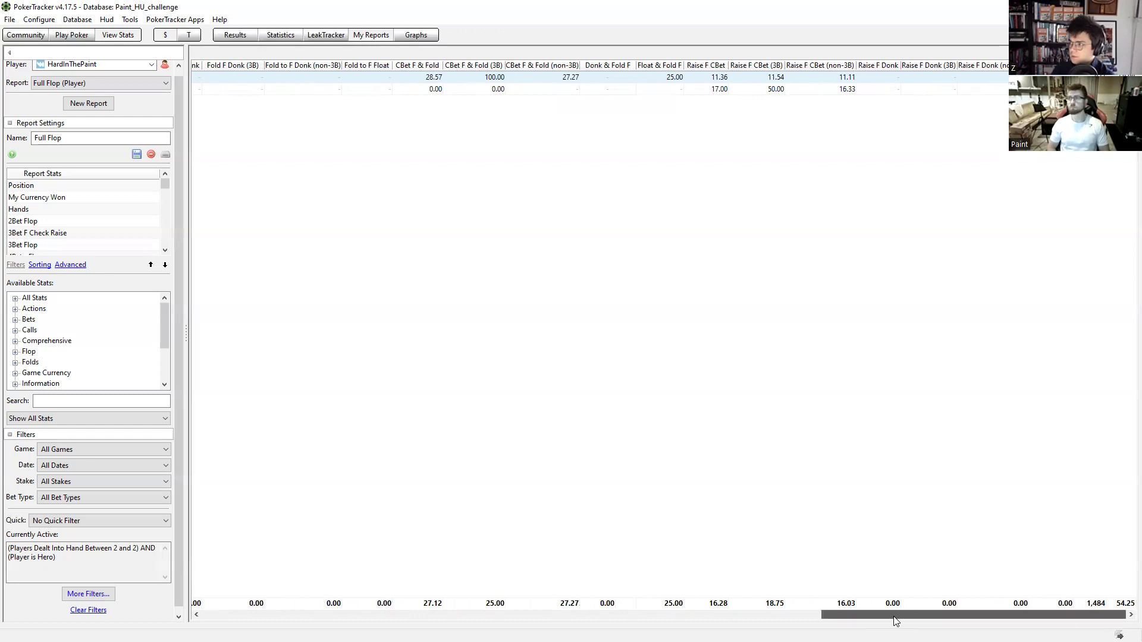
pyautogui.moveTo(896, 621); pyautogui.dragTo(940, 405)
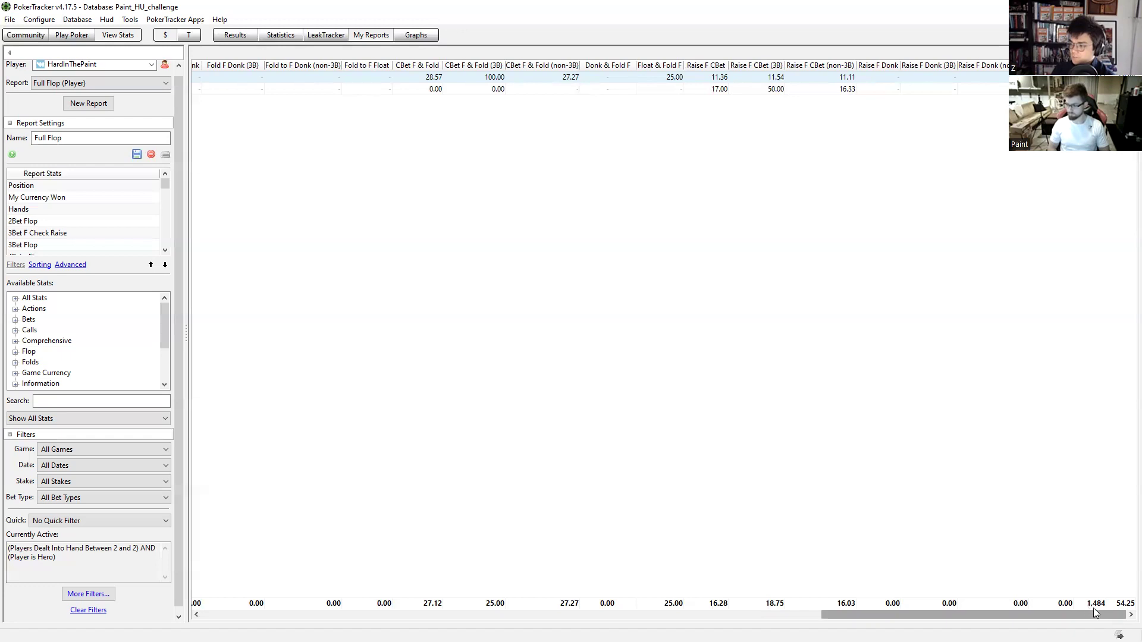
pyautogui.click(110, 596)
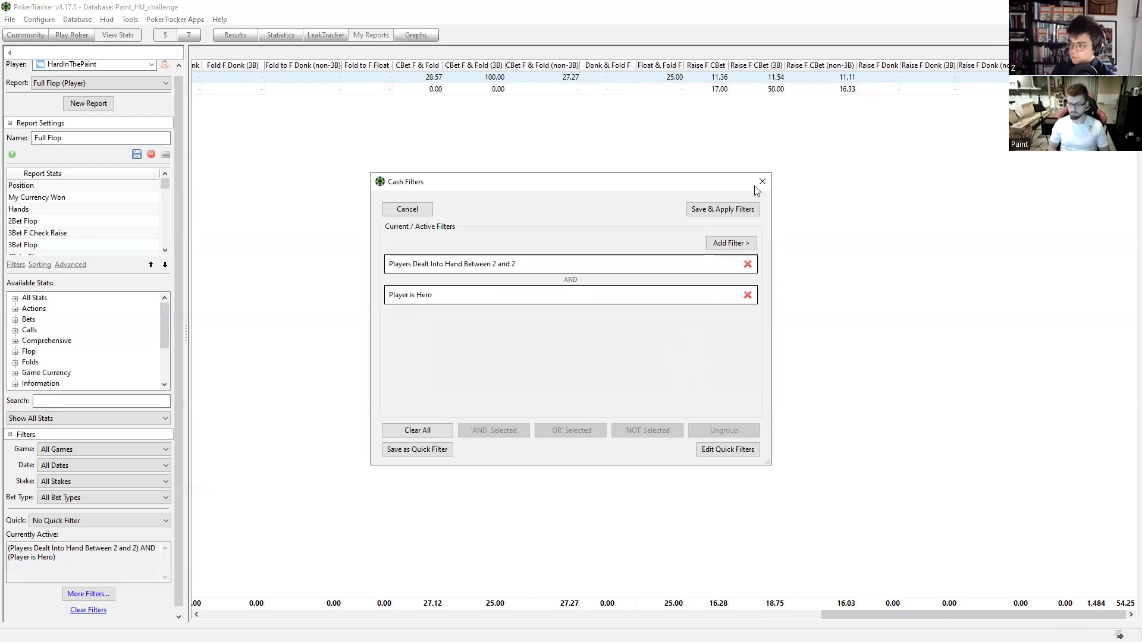
pyautogui.click(762, 181)
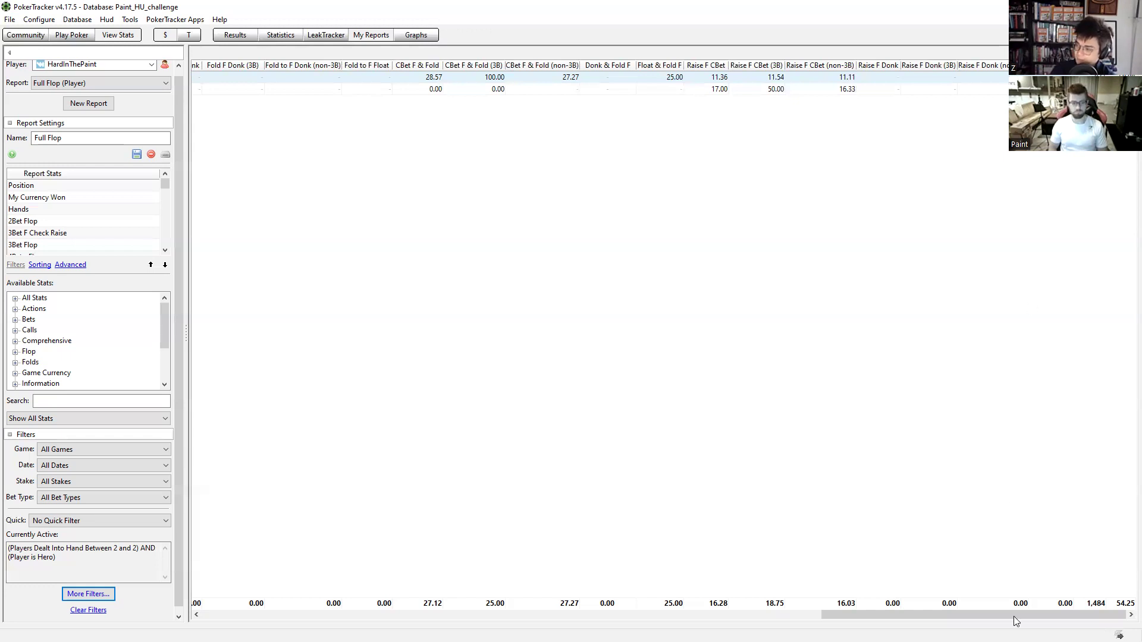
# Compare the big blind's Call F CBet statistics with its Fold to F CBet statistic
pyautogui.moveTo(1016, 621); pyautogui.dragTo(1126, 191)
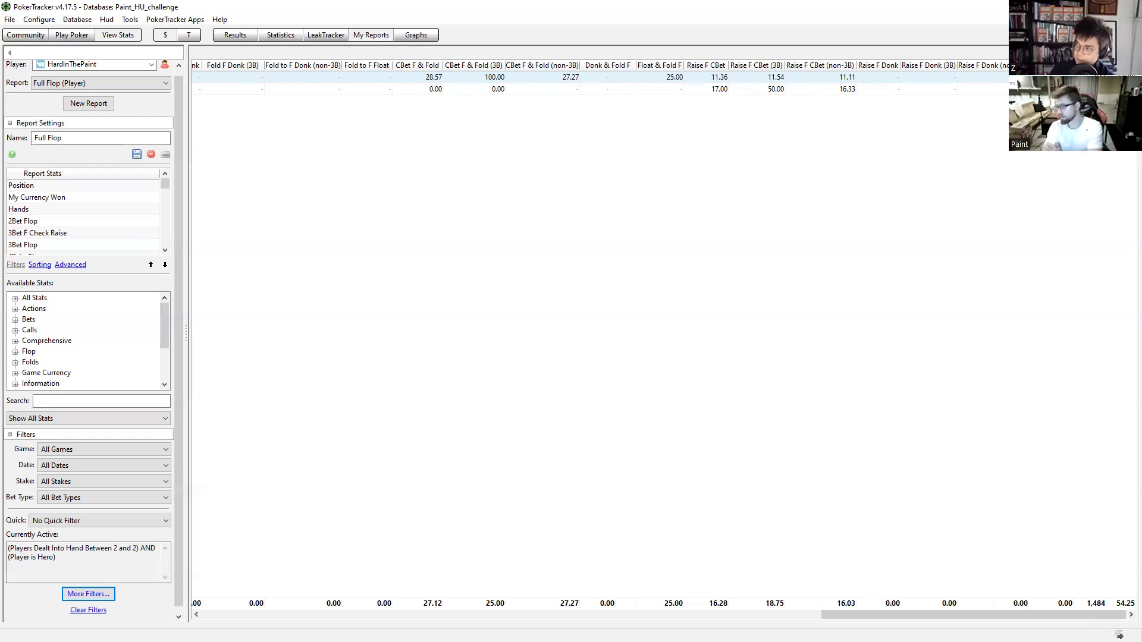
pyautogui.click(787, 614)
pyautogui.moveTo(532, 601); pyautogui.dragTo(249, 589)
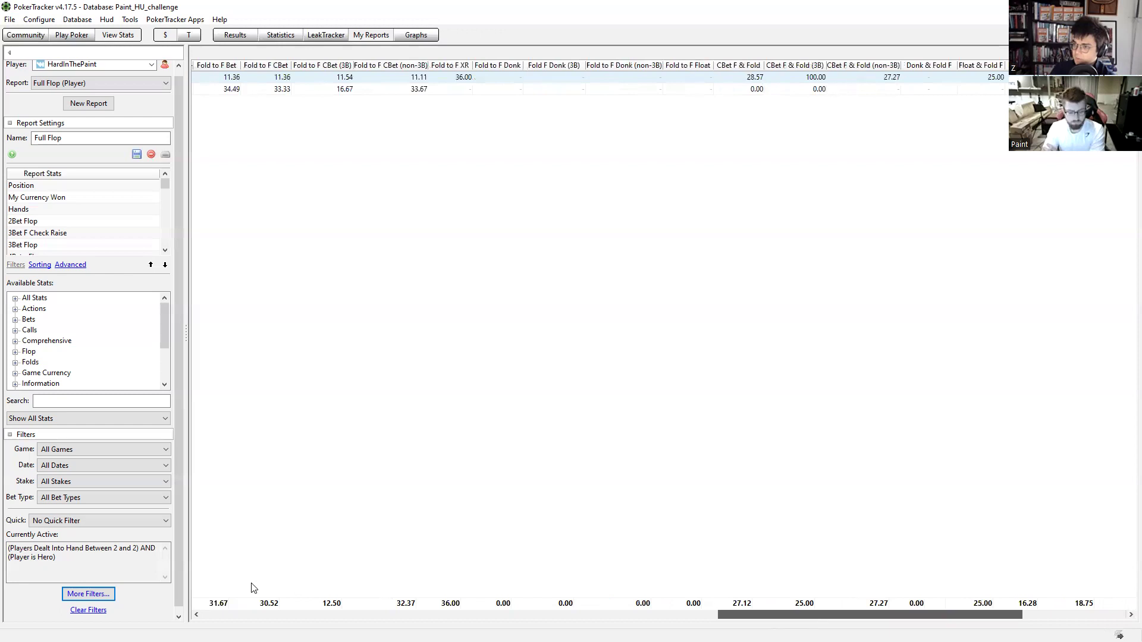
pyautogui.hscroll(5, 399, 594)
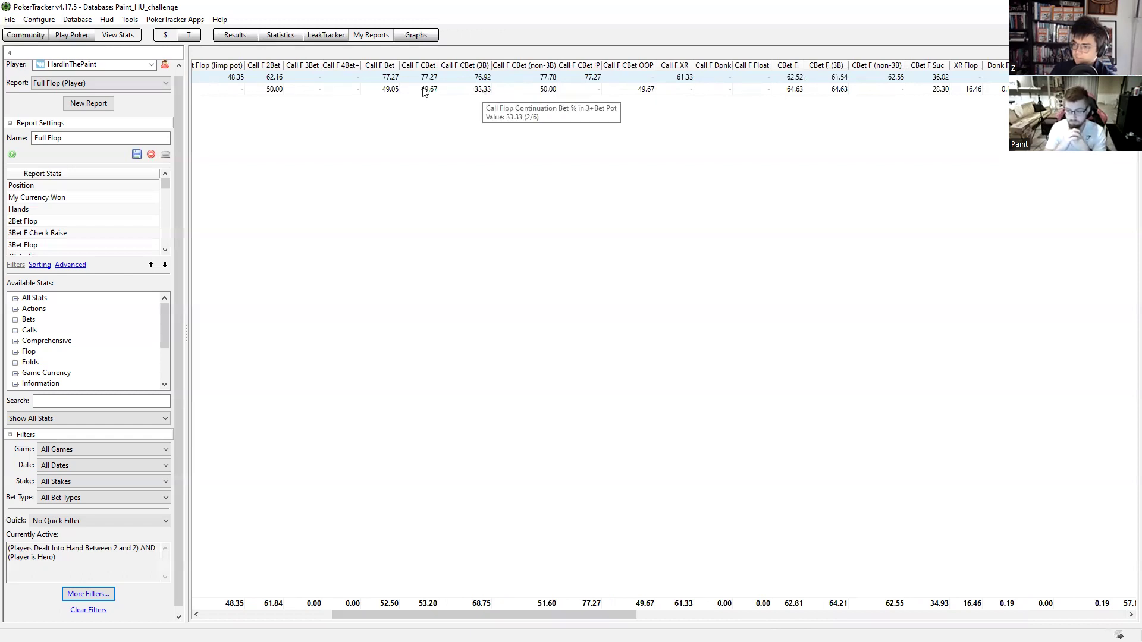
pyautogui.moveTo(425, 91)
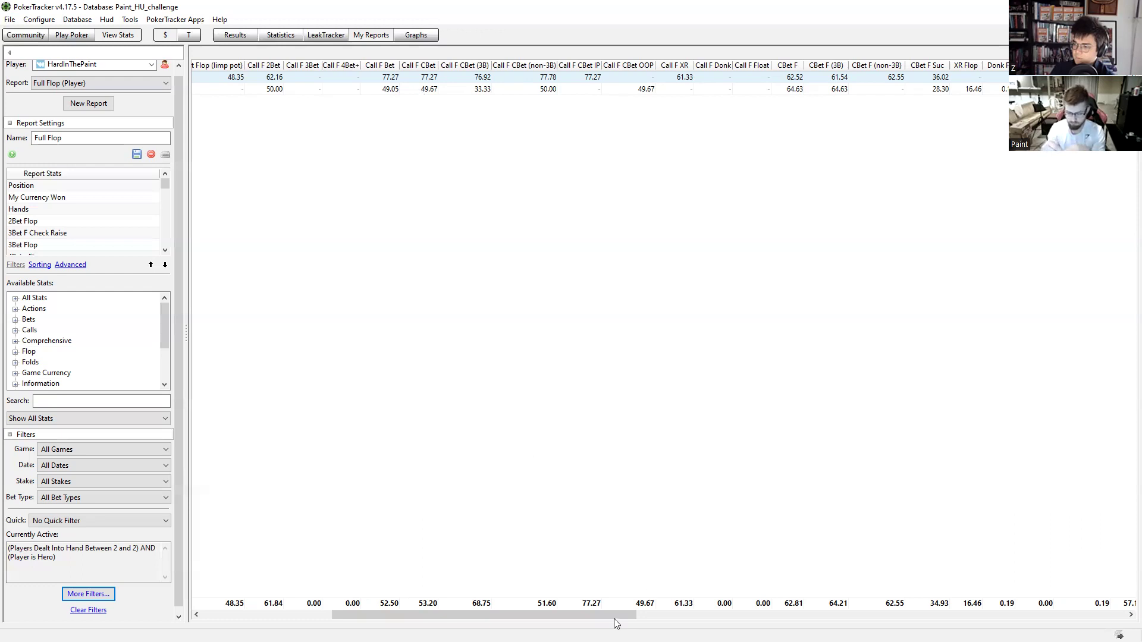
pyautogui.moveTo(618, 614); pyautogui.dragTo(821, 615)
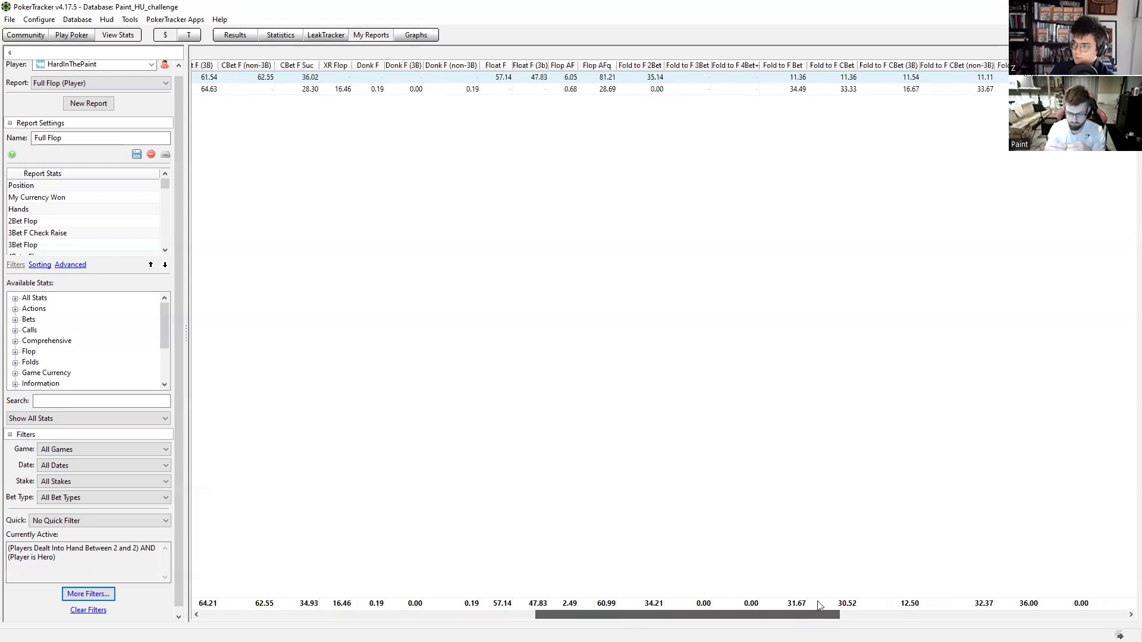
pyautogui.moveTo(833, 89); pyautogui.dragTo(840, 92)
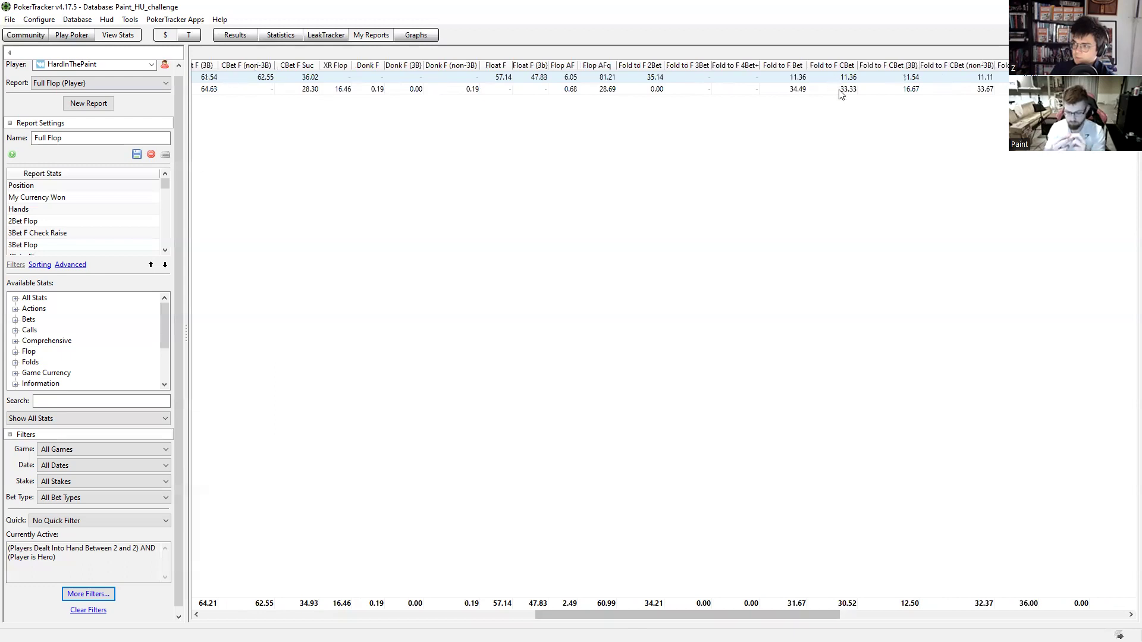
pyautogui.moveTo(842, 94)
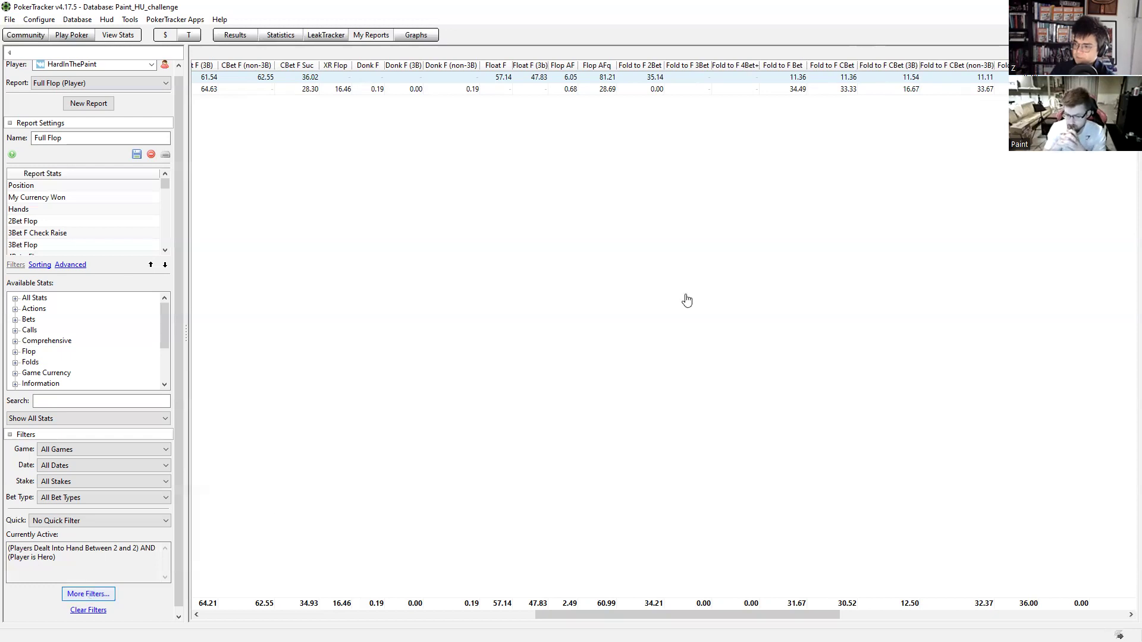
# Add a preflop calls filter for Called 2Bet and apply it to the Full Flop report
pyautogui.click(745, 242)
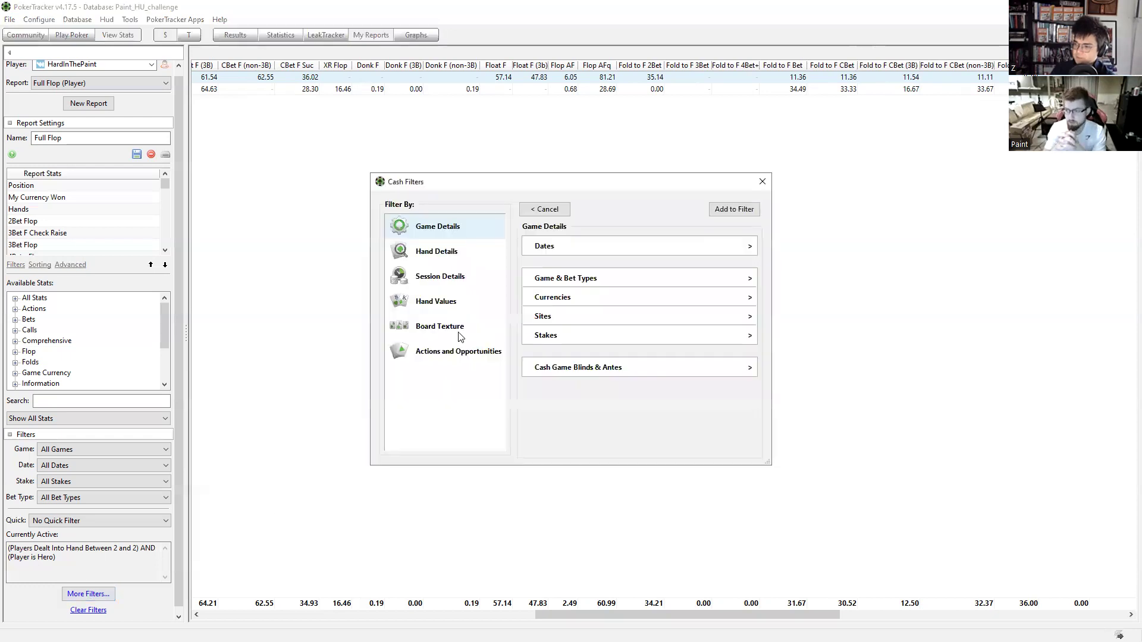
pyautogui.click(621, 250)
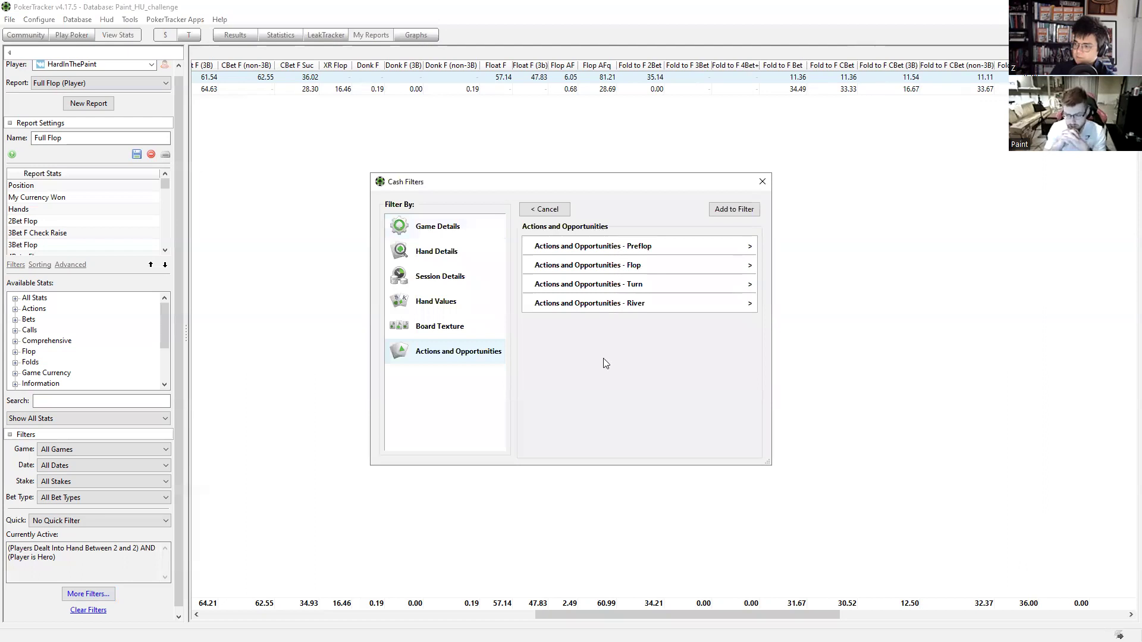
pyautogui.scroll(-3, 589, 366)
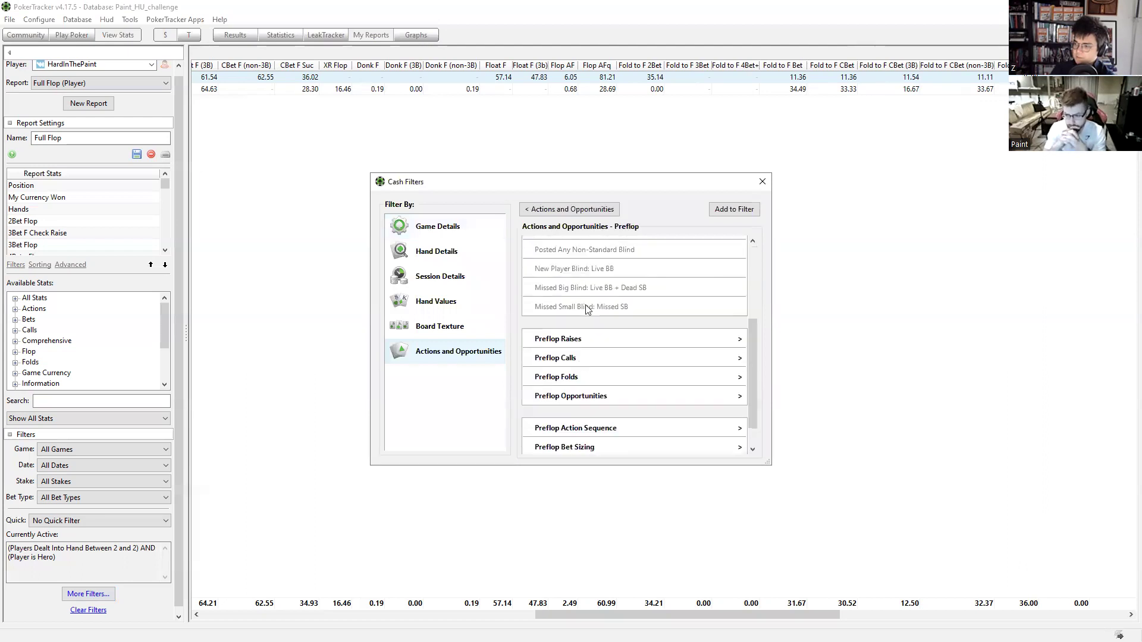
pyautogui.scroll(-3, 586, 305)
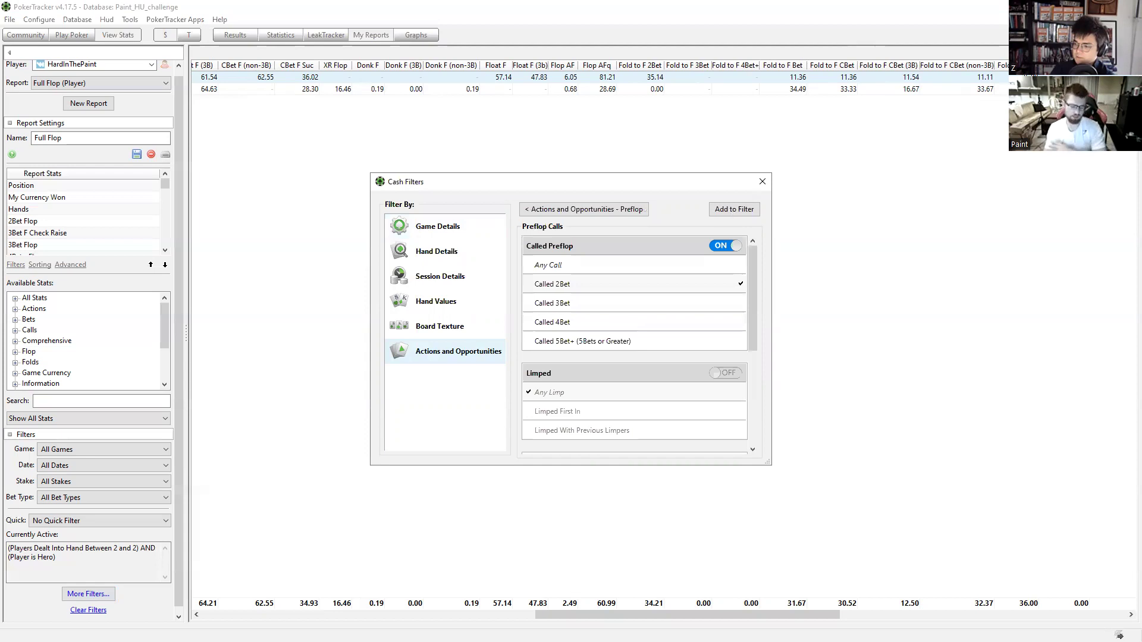
pyautogui.press('Escape')
# Examine the big blind's Fold to F CBet statistic in the report filtered to called 2-bets
pyautogui.click(410, 617)
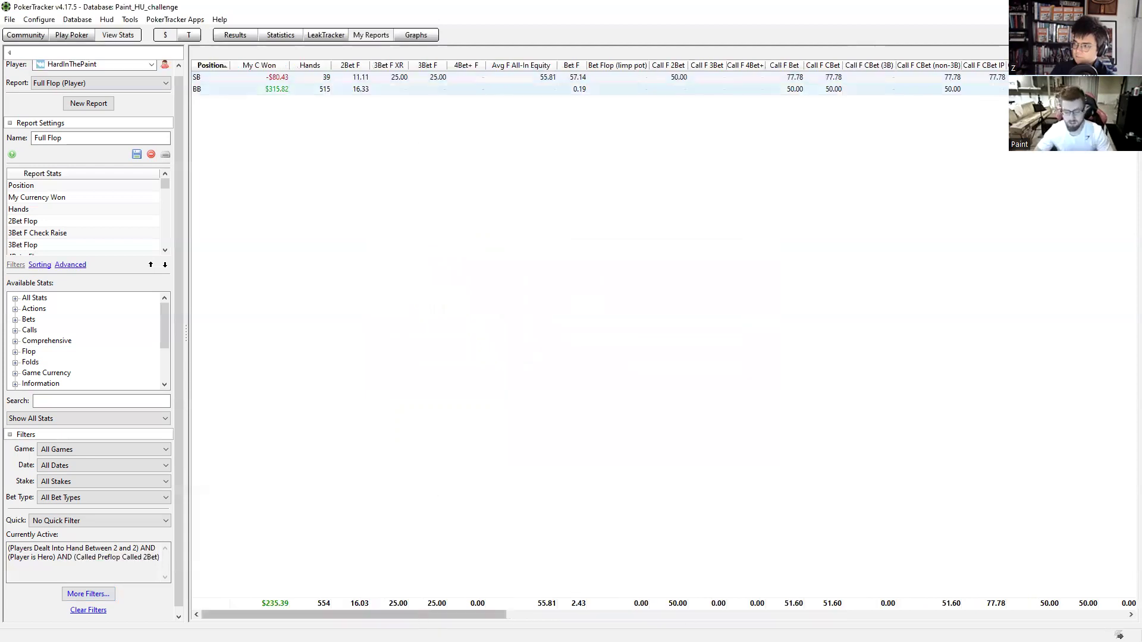
pyautogui.click(684, 617)
pyautogui.click(807, 616)
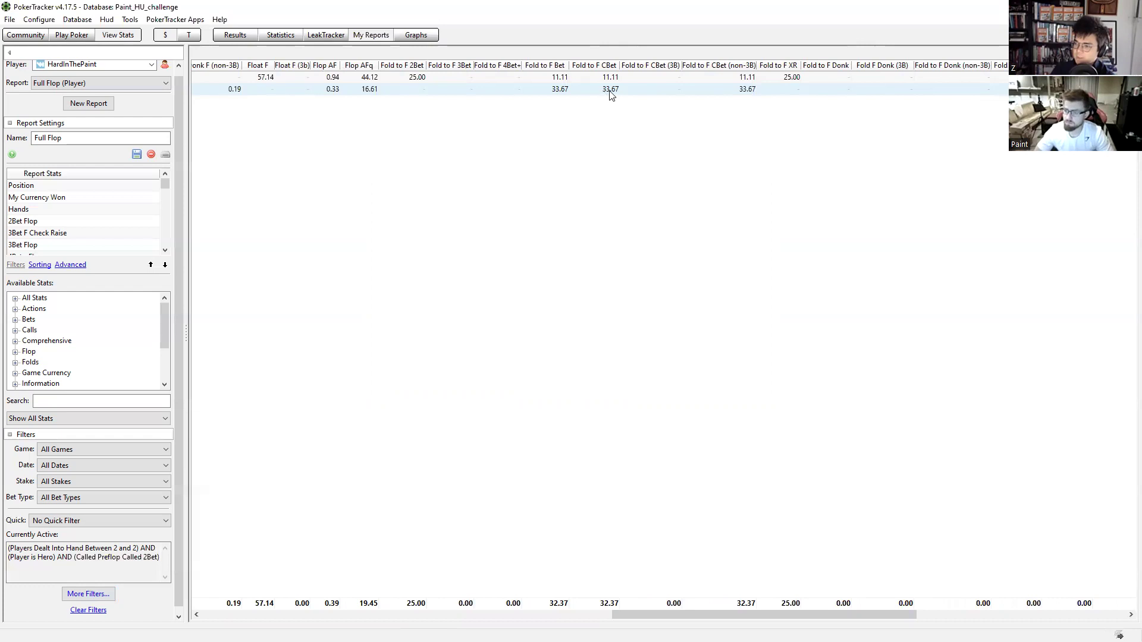
pyautogui.moveTo(611, 95)
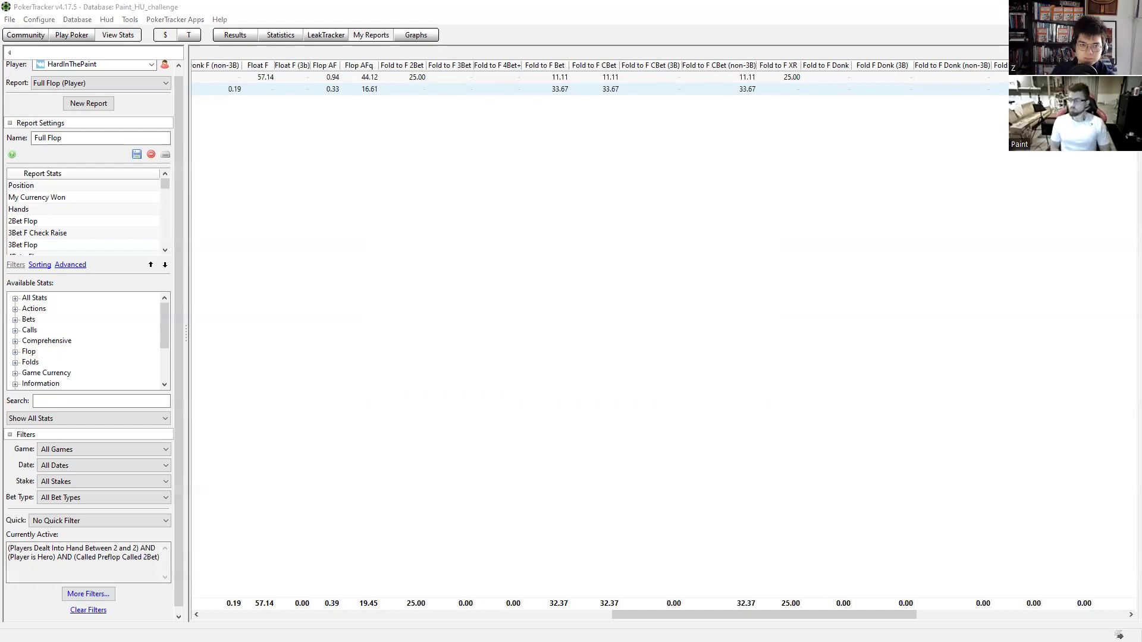
pyautogui.moveTo(794, 615); pyautogui.dragTo(773, 618)
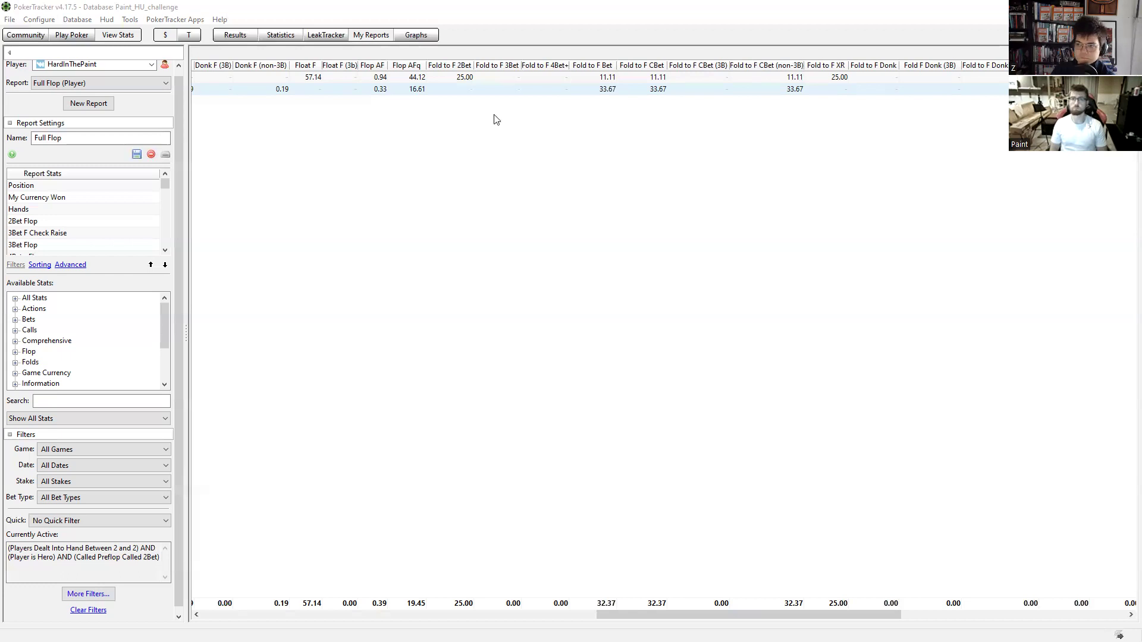
# Switch to MonkerSolver and follow the 75% raise and call line to the flop
pyautogui.hotkey('alt', 'Tab')
pyautogui.click(28, 575)
pyautogui.click(40, 575)
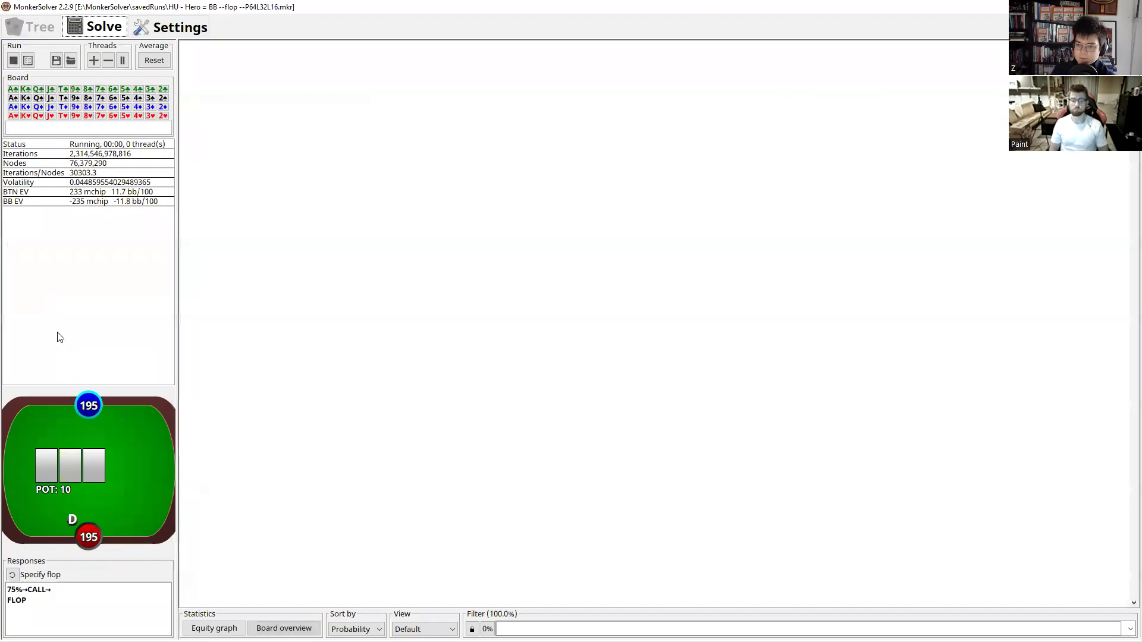
# Set the flop to Jc5s4d and advance past the big blind's check to the button's decision
pyautogui.click(52, 92)
pyautogui.click(125, 98)
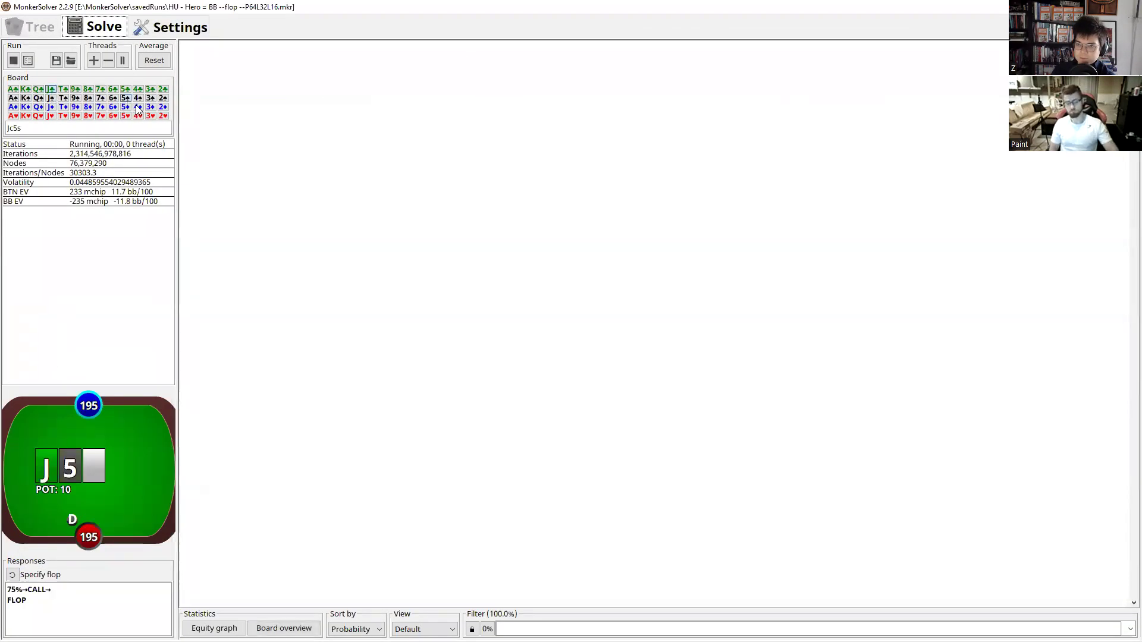
pyautogui.click(138, 106)
pyautogui.click(33, 575)
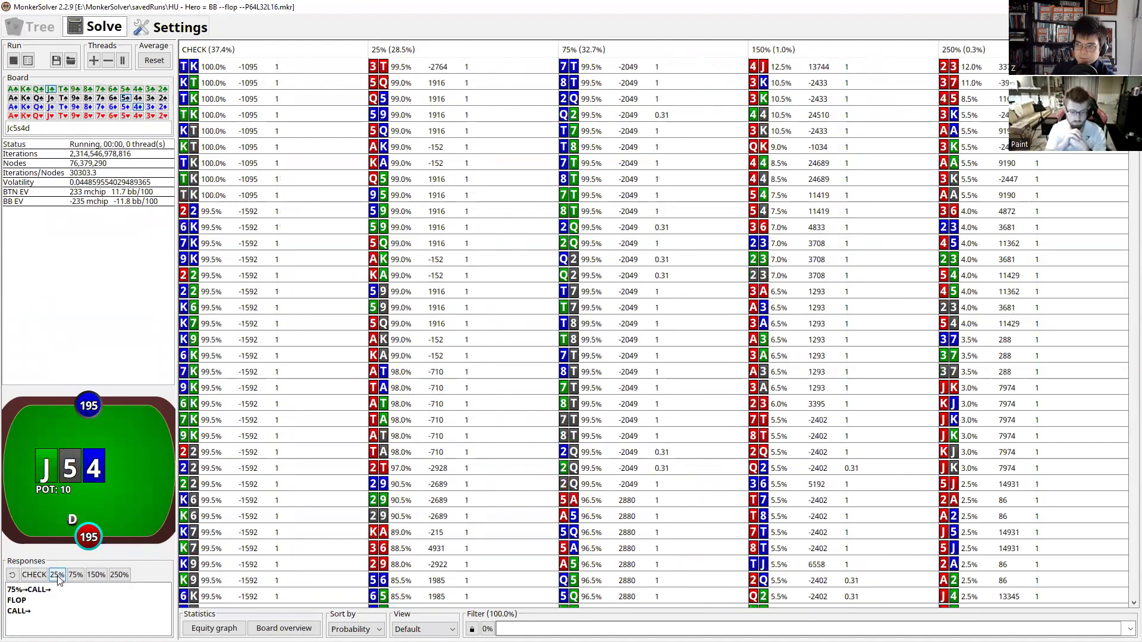
# Compare the big blind's fold, call and raise frequencies on Jc5s4d against 25% and 75% flop bets
pyautogui.click(57, 575)
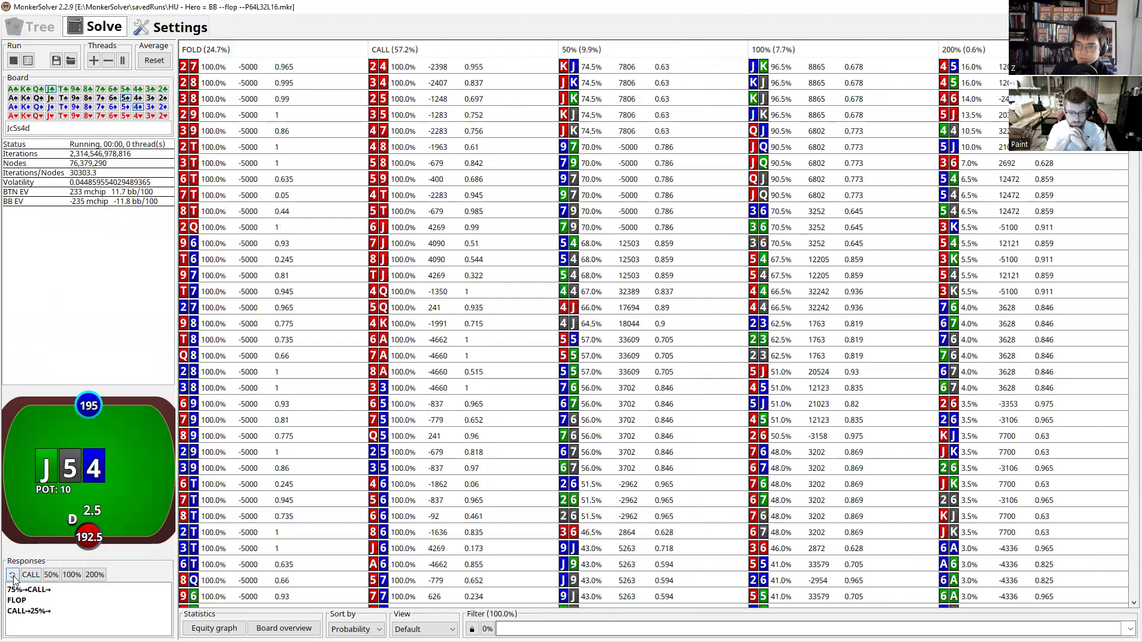
pyautogui.click(12, 575)
pyautogui.click(72, 575)
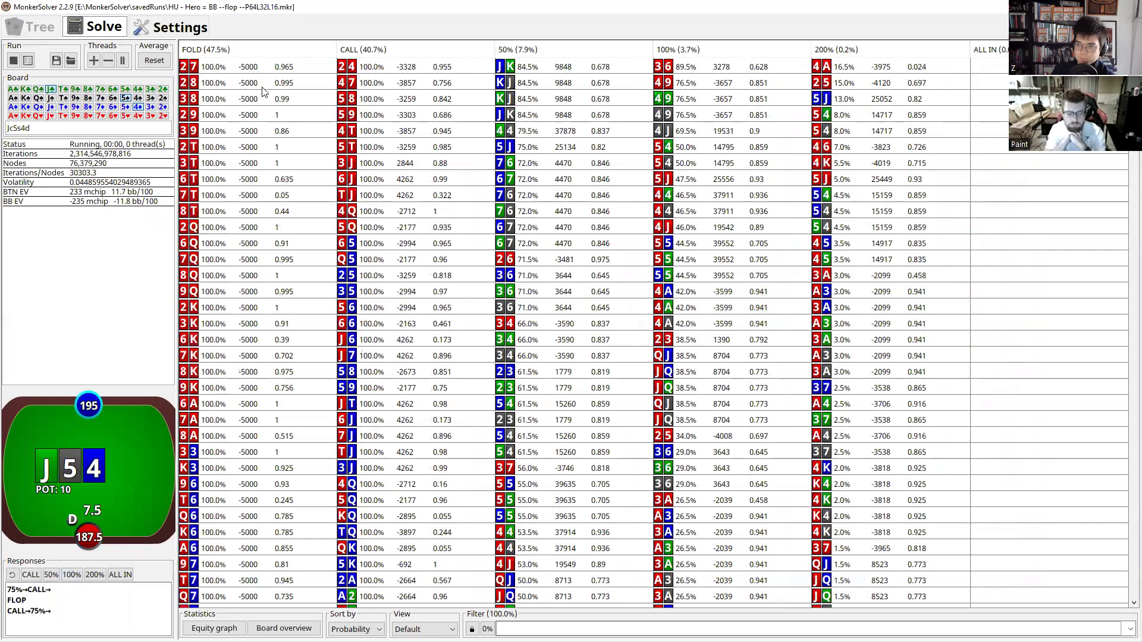
pyautogui.click(12, 575)
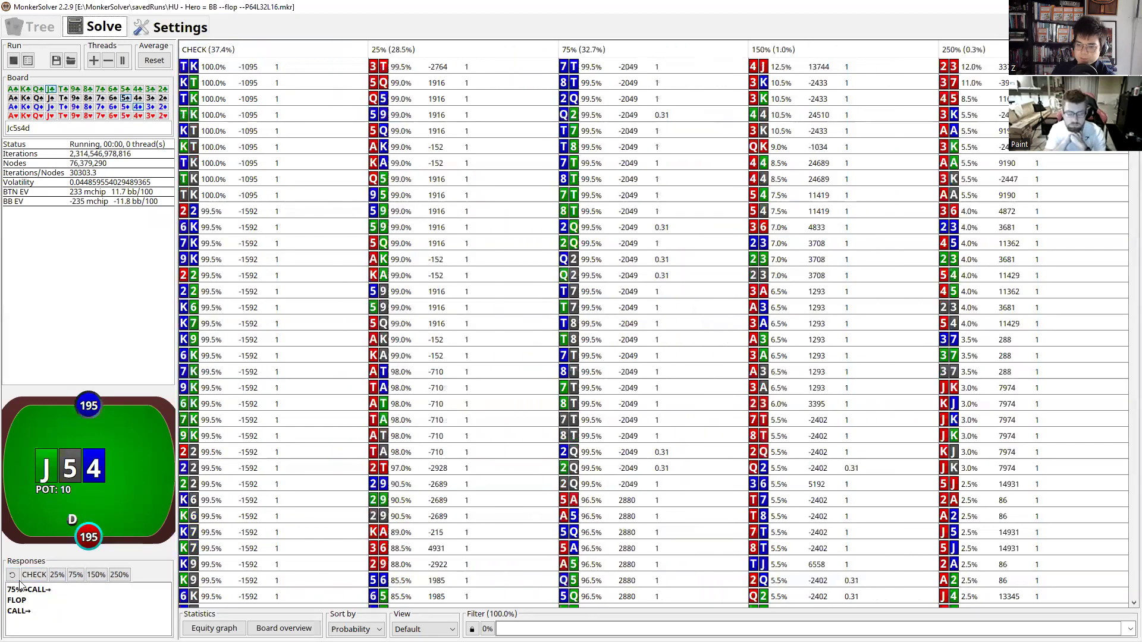
pyautogui.click(51, 575)
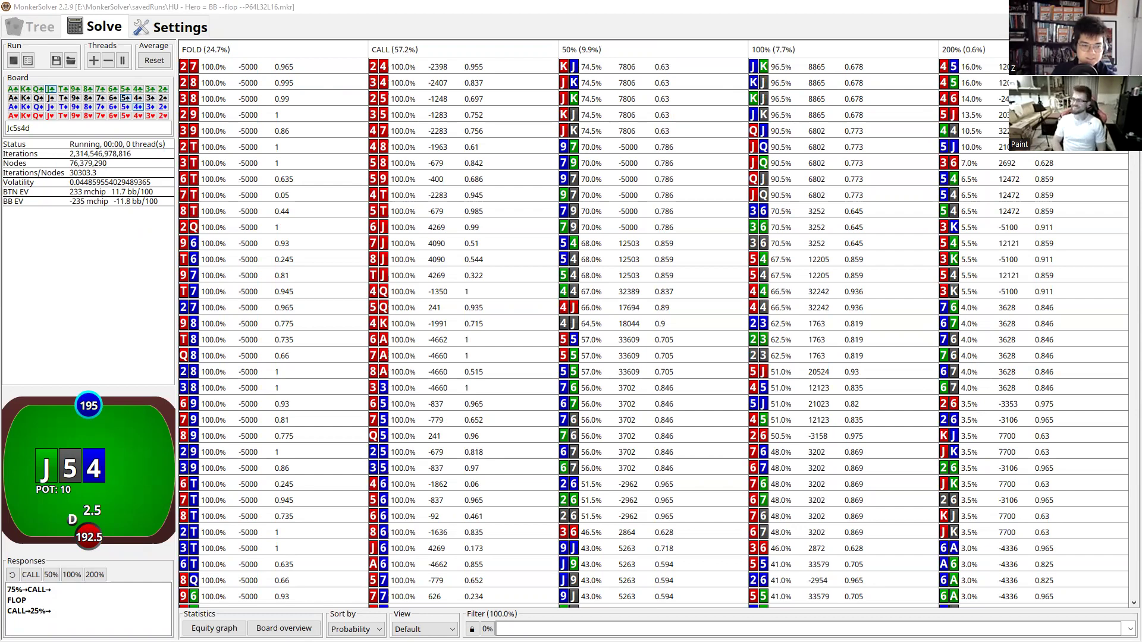
# Switch to the Zenith Poker website and open the Foundations of No-Limit Hold'em course from the Fundamentals courses
pyautogui.hotkey('alt', 'Tab')
pyautogui.scroll(6, 684, 164)
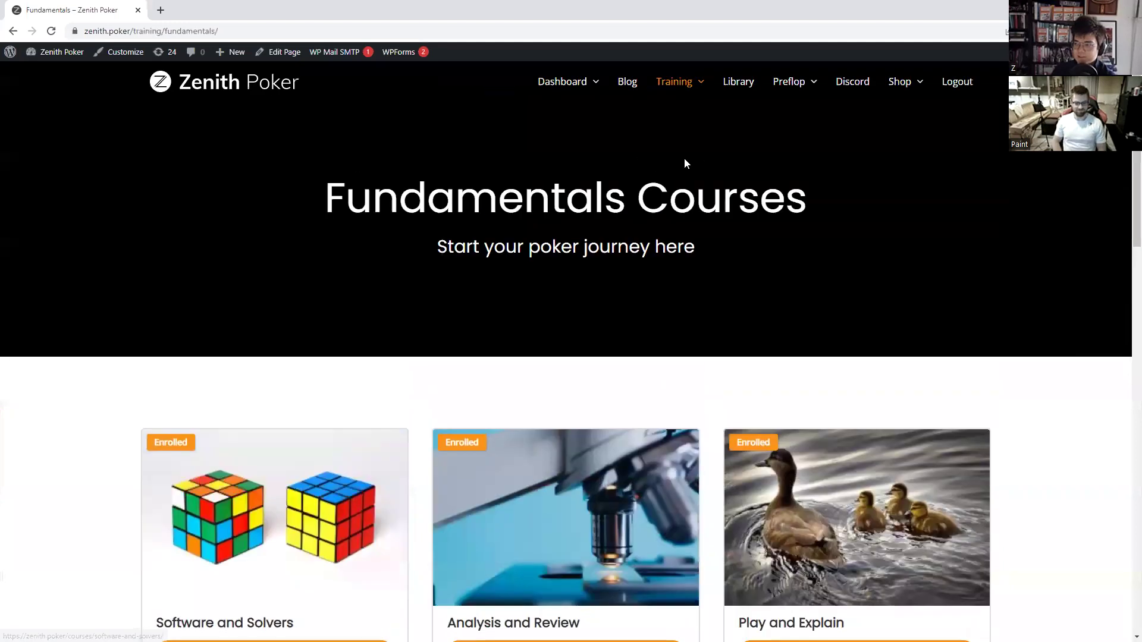
pyautogui.scroll(-15, 416, 400)
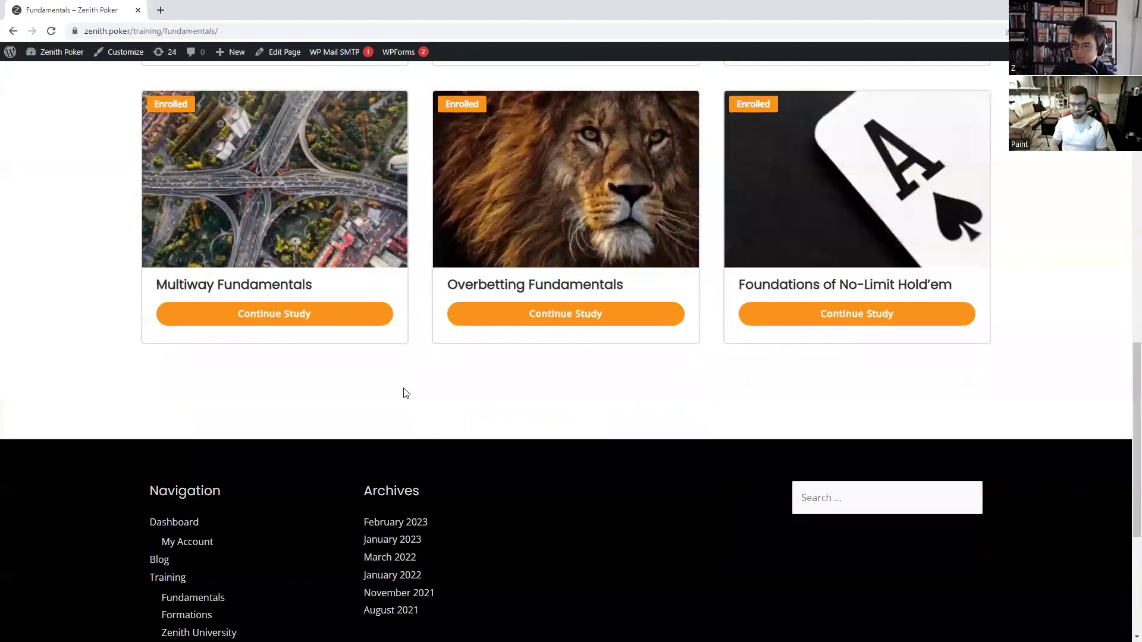
pyautogui.scroll(1, 426, 418)
pyautogui.click(851, 245)
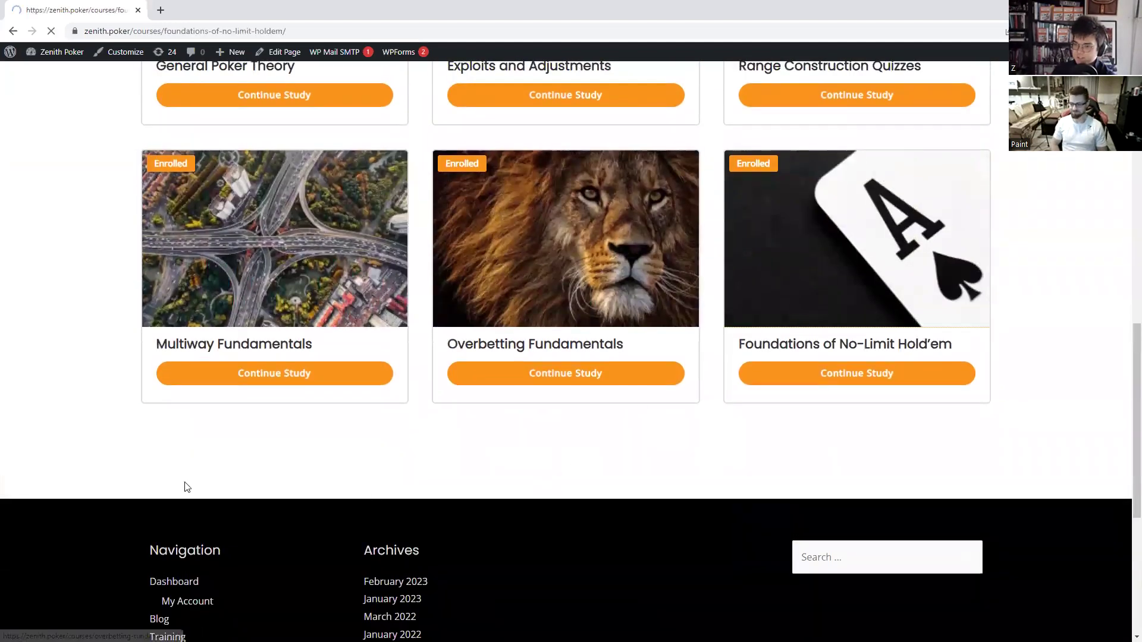
# Expand all course content and look through the Game Theory and Poker and Mathematical Modelling topics
pyautogui.scroll(-8, 119, 490)
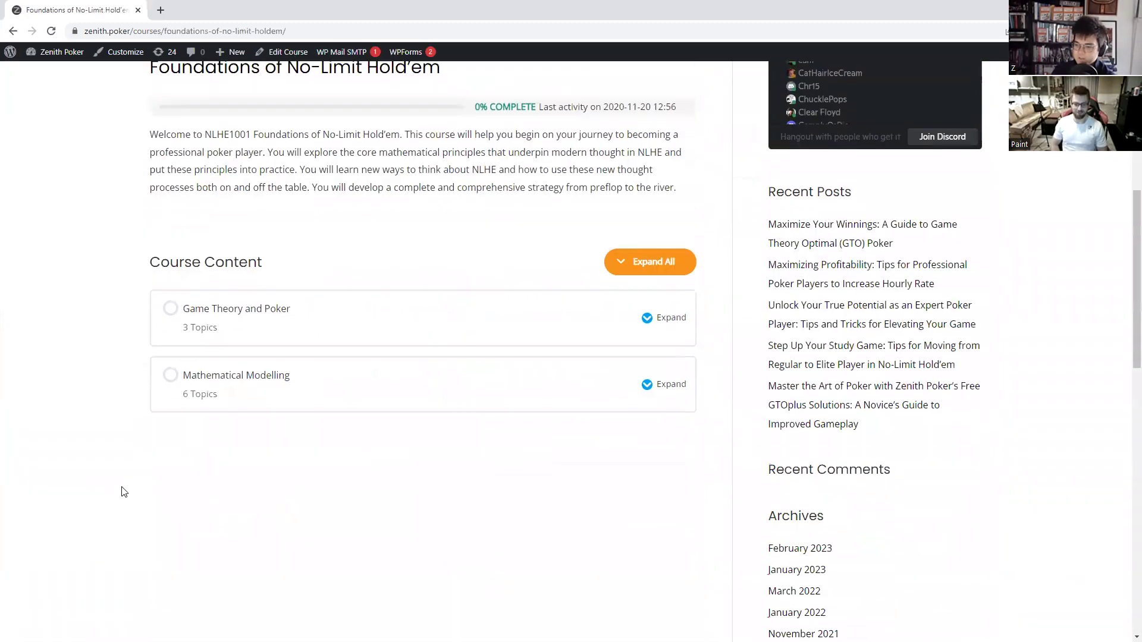
pyautogui.click(643, 260)
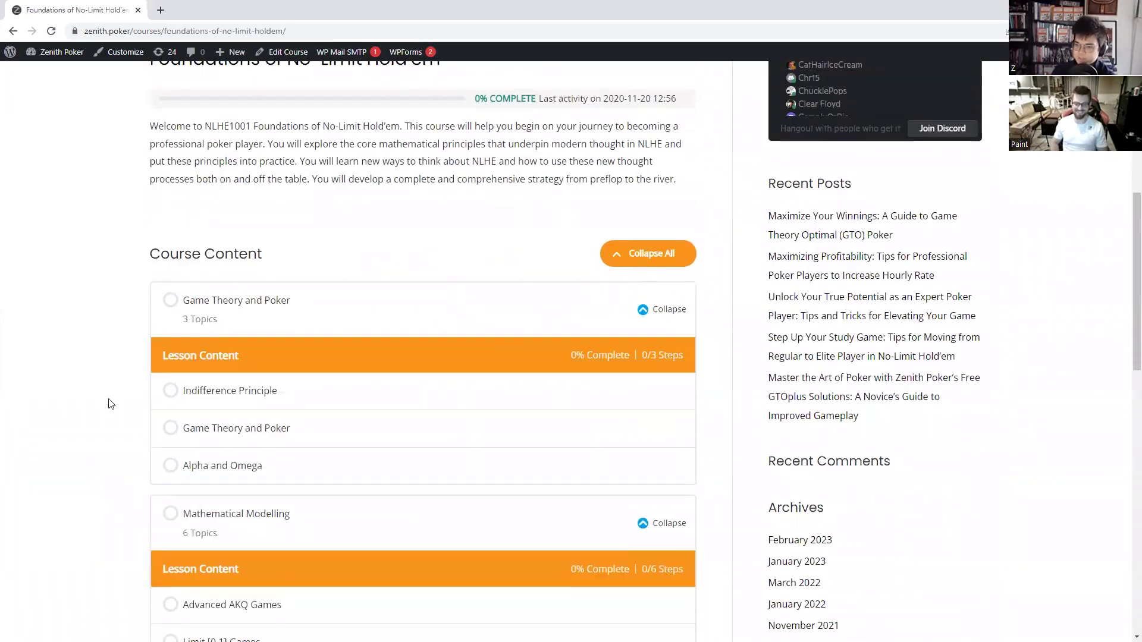
pyautogui.scroll(-2, 109, 404)
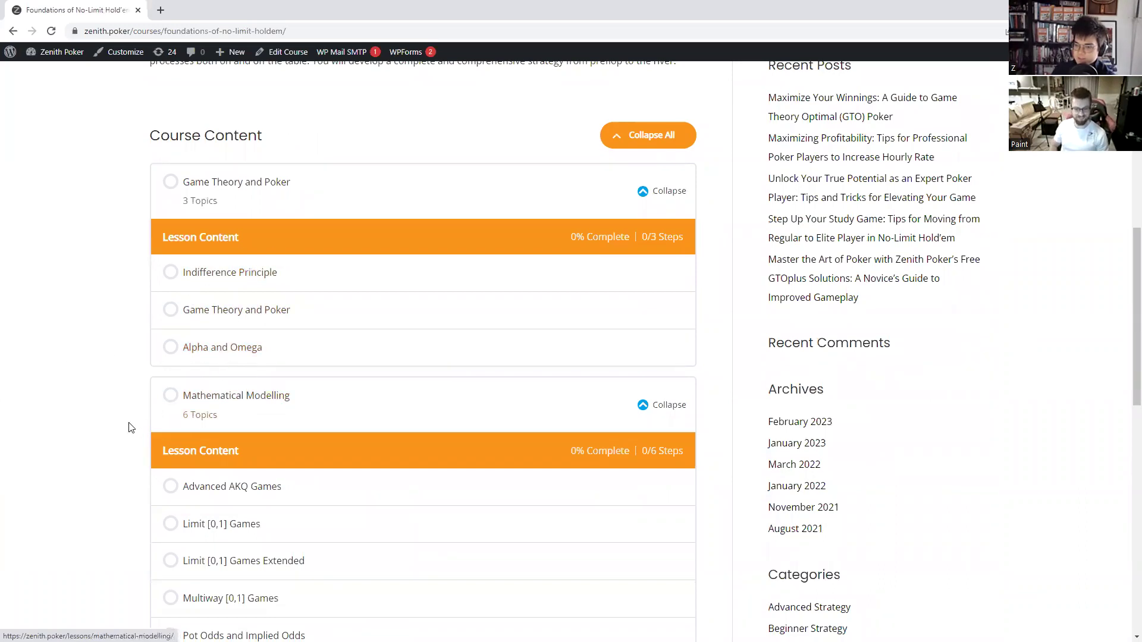
pyautogui.scroll(-4, 128, 426)
pyautogui.scroll(2, 153, 459)
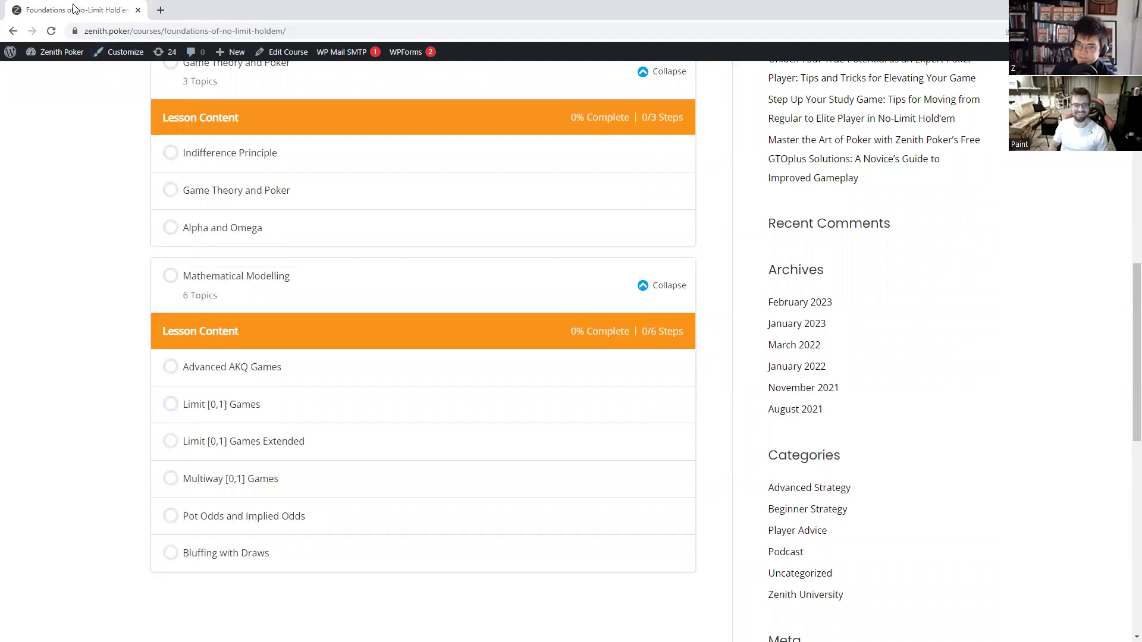
# Review the Foundations of No-Limit Hold'em description and its Game Theory and Poker and Mathematical Modelling topics again
pyautogui.hotkey('alt', 'Tab')
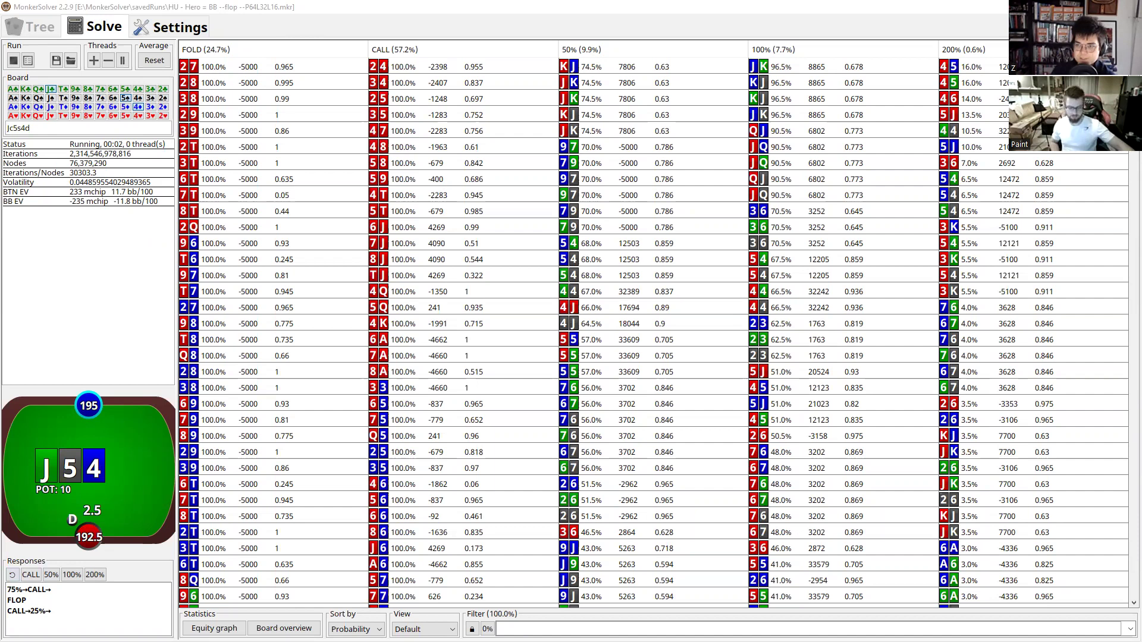
pyautogui.hotkey('alt', 'Tab')
pyautogui.scroll(4, 298, 262)
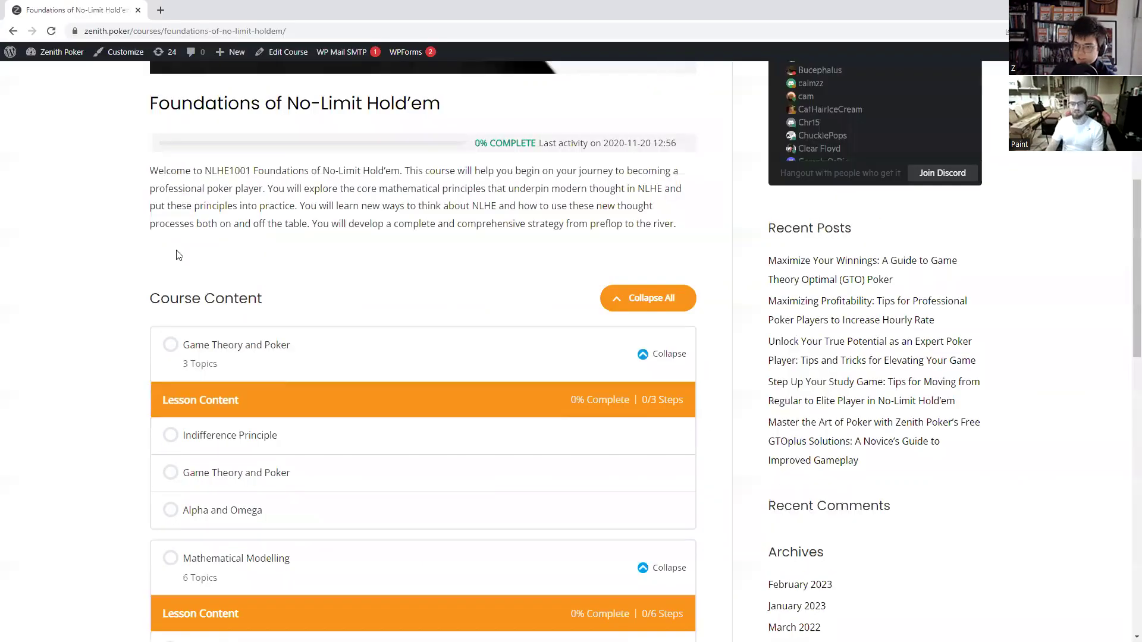
pyautogui.scroll(2, 330, 281)
pyautogui.scroll(1, 365, 419)
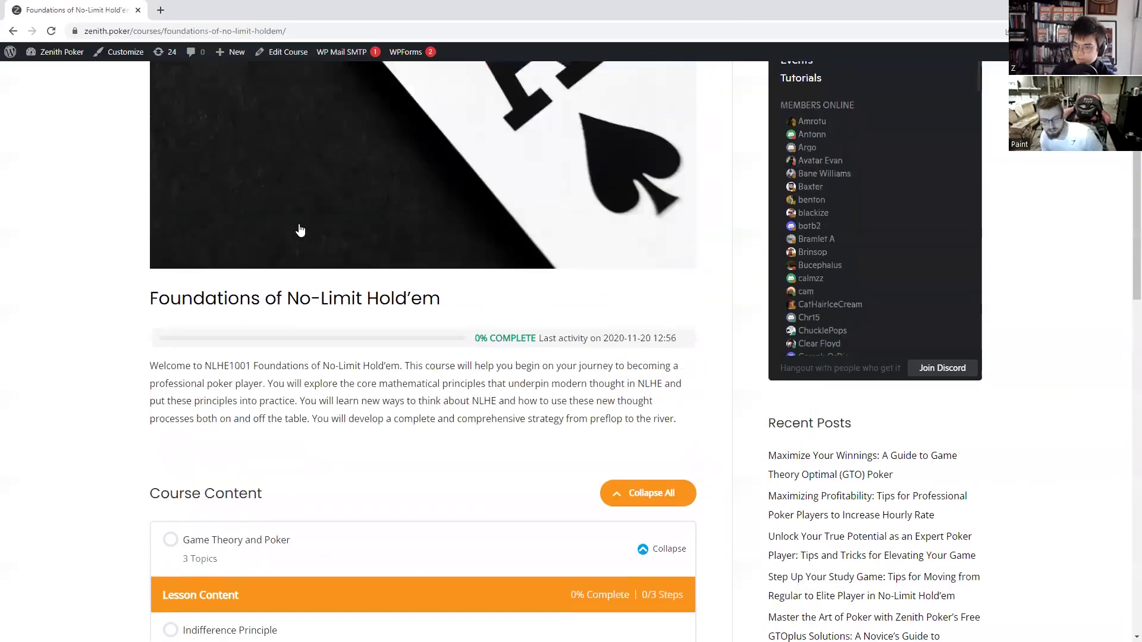
pyautogui.scroll(-7, 301, 231)
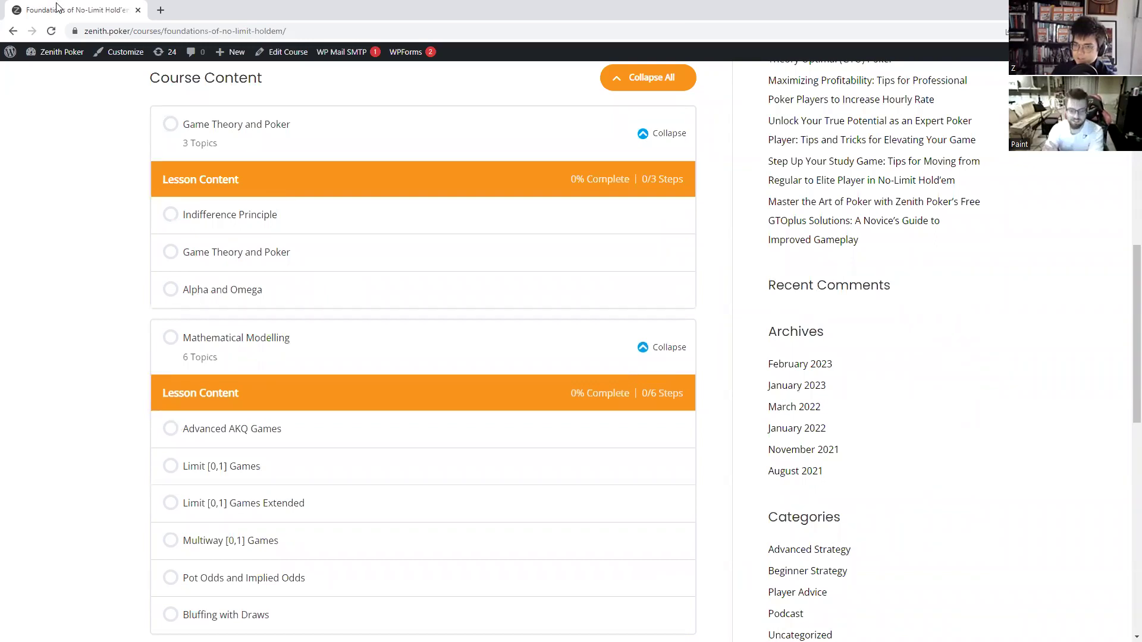
# Switch to MonkerSolver and change the button's Jc5s4d flop bet to 75% to examine the big blind's response frequencies
pyautogui.hotkey('alt', 'Tab')
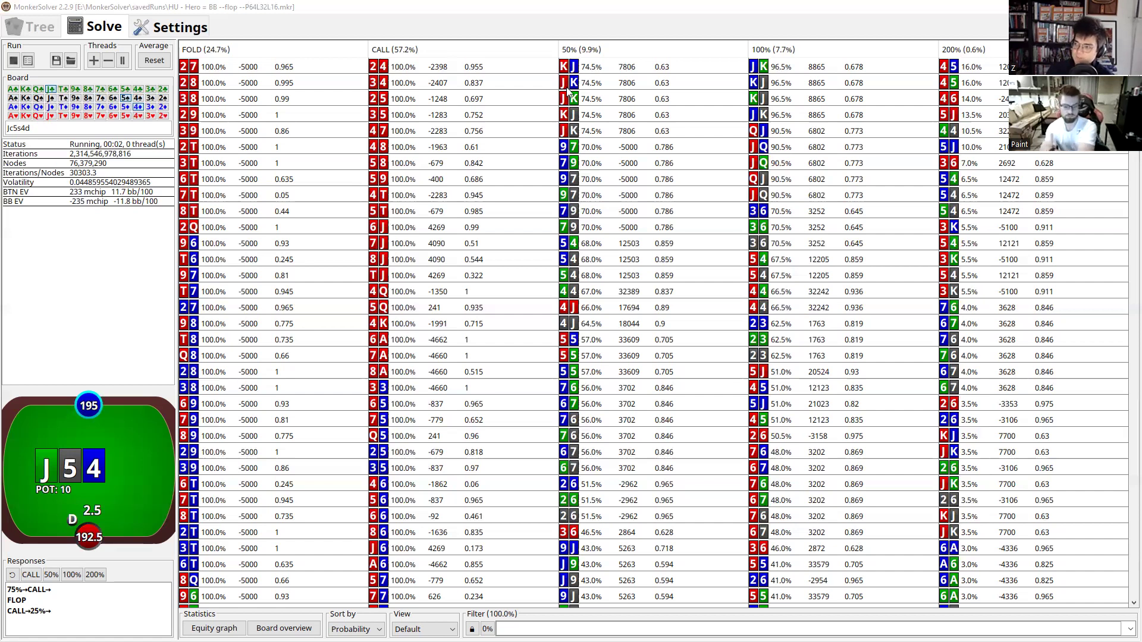
pyautogui.click(876, 49)
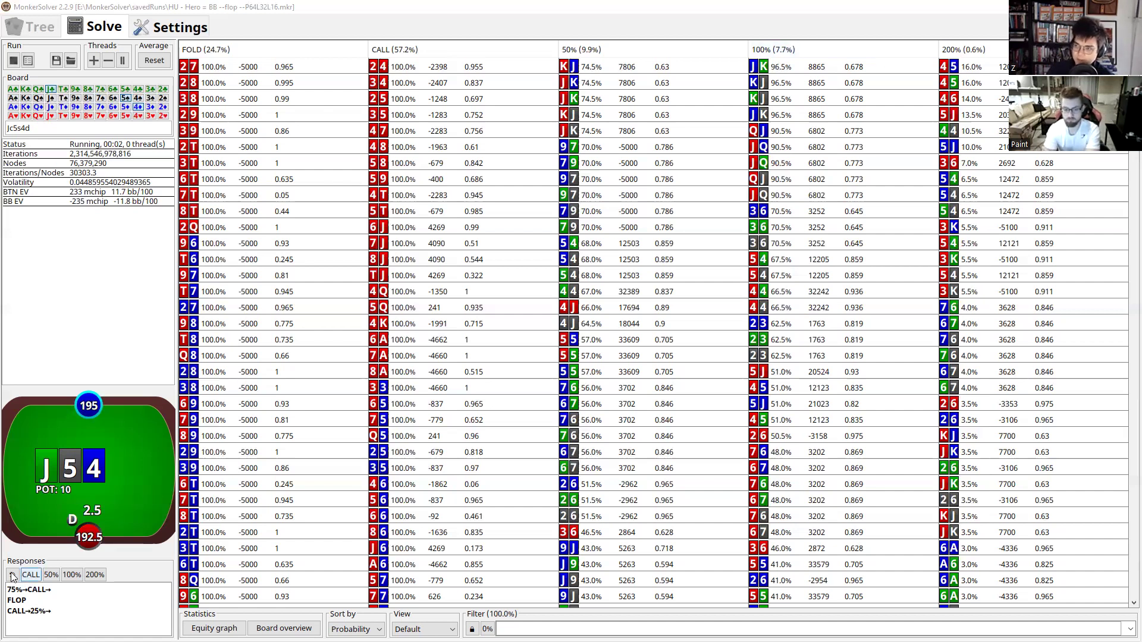
pyautogui.click(231, 53)
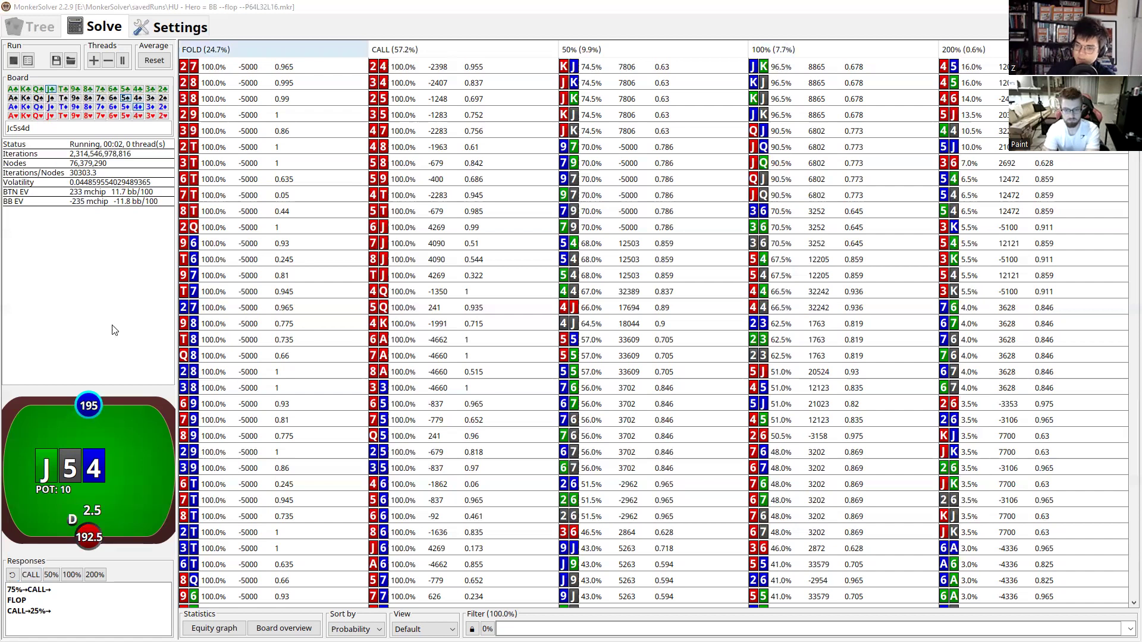
pyautogui.click(12, 574)
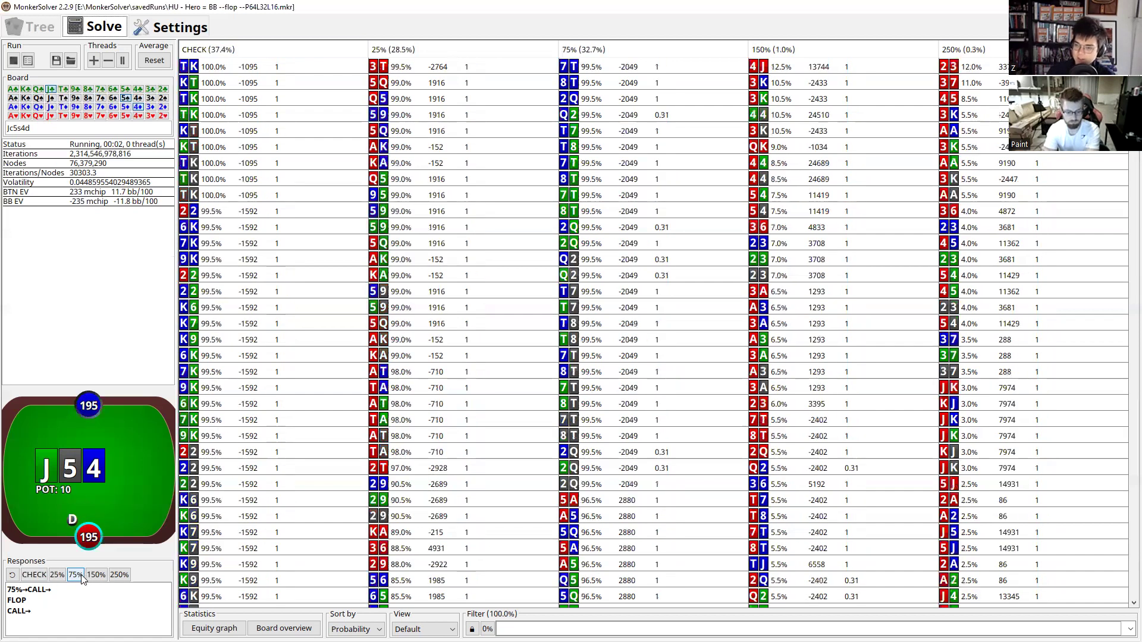
pyautogui.click(81, 577)
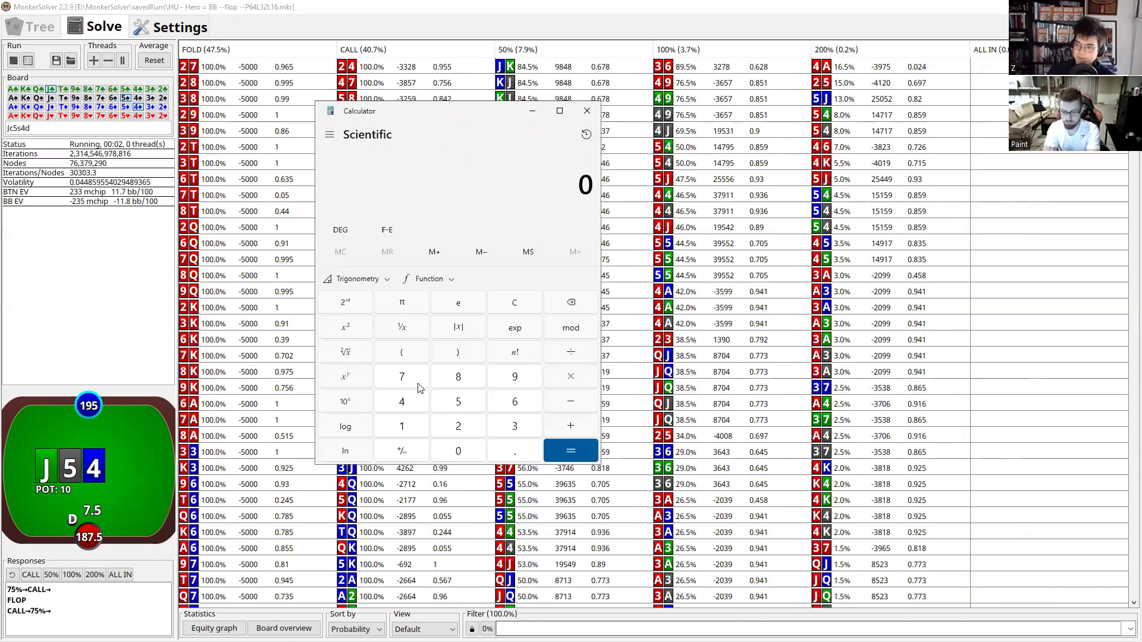
# Calculate 0.75 ÷ 1.75 in Calculator as the fold threshold against a 75% bet, and close Calculator
pyautogui.write('0.75')
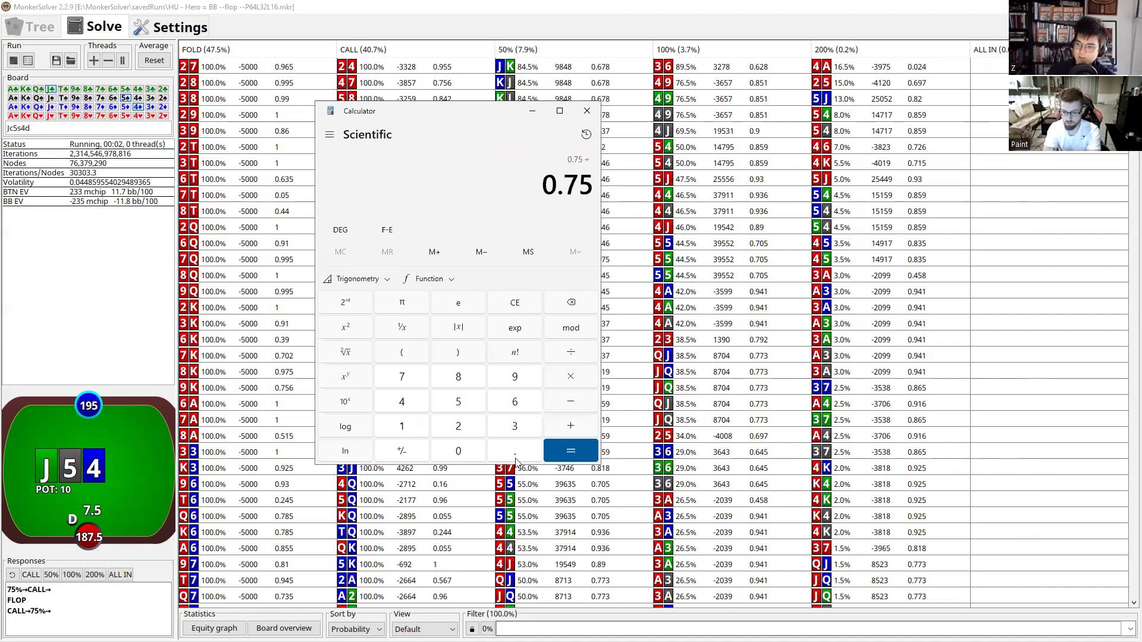
pyautogui.write('/1.')
pyautogui.write('75')
pyautogui.press('Return')
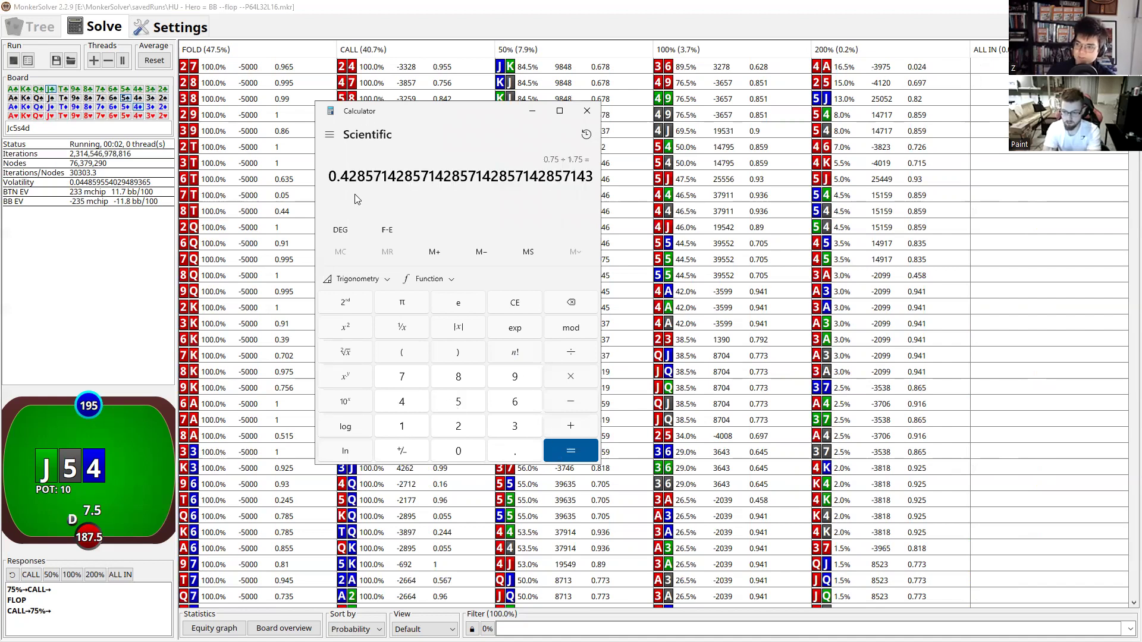
pyautogui.click(586, 113)
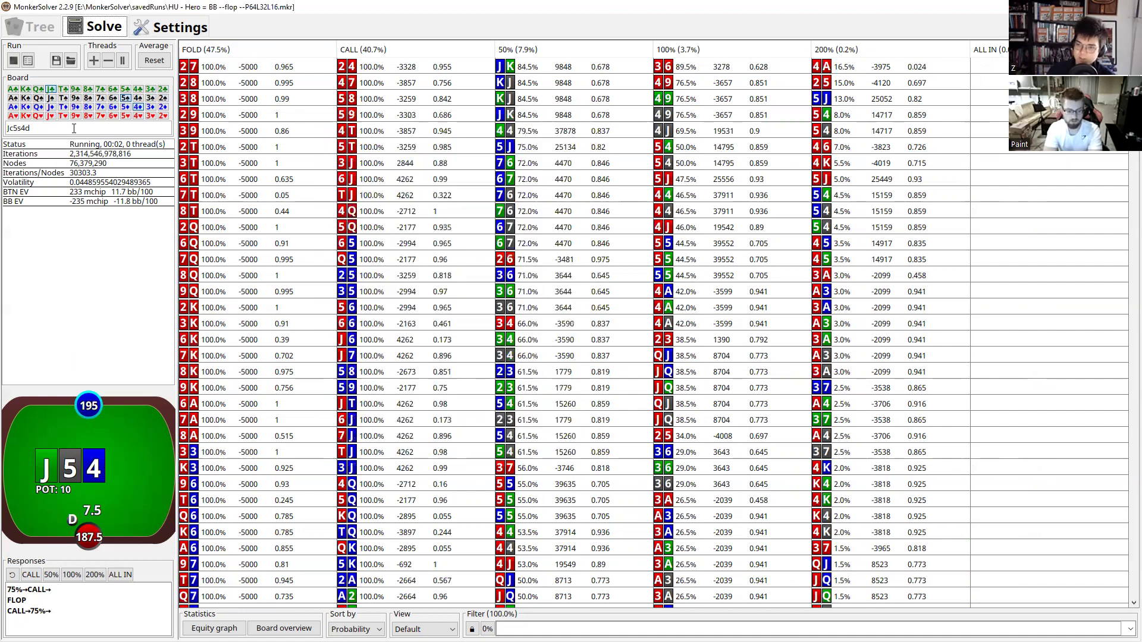
# Compare the big blind's responses to a 75% bet on 5s4d flops with Qc, Kc, Ac and 9s as the third card
pyautogui.click(37, 90)
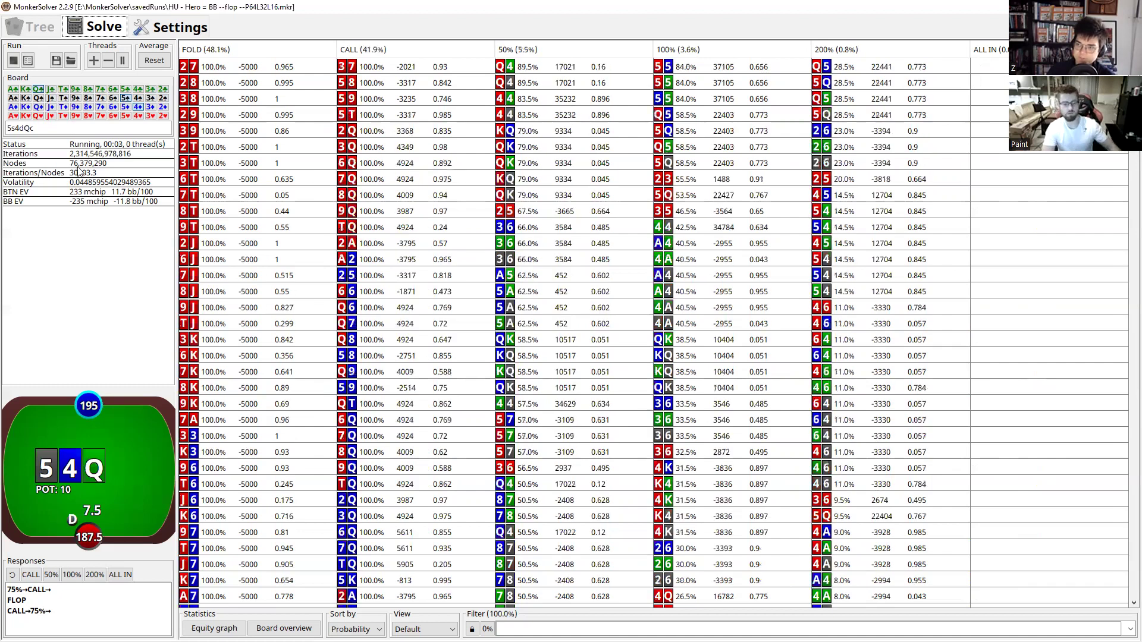
pyautogui.click(25, 90)
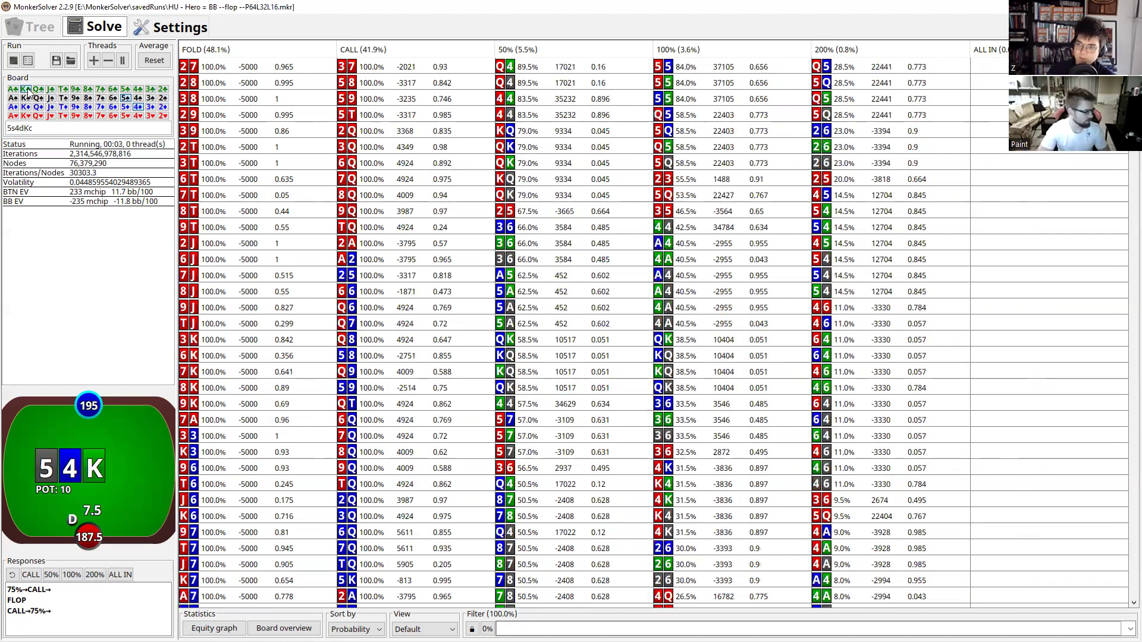
pyautogui.click(13, 90)
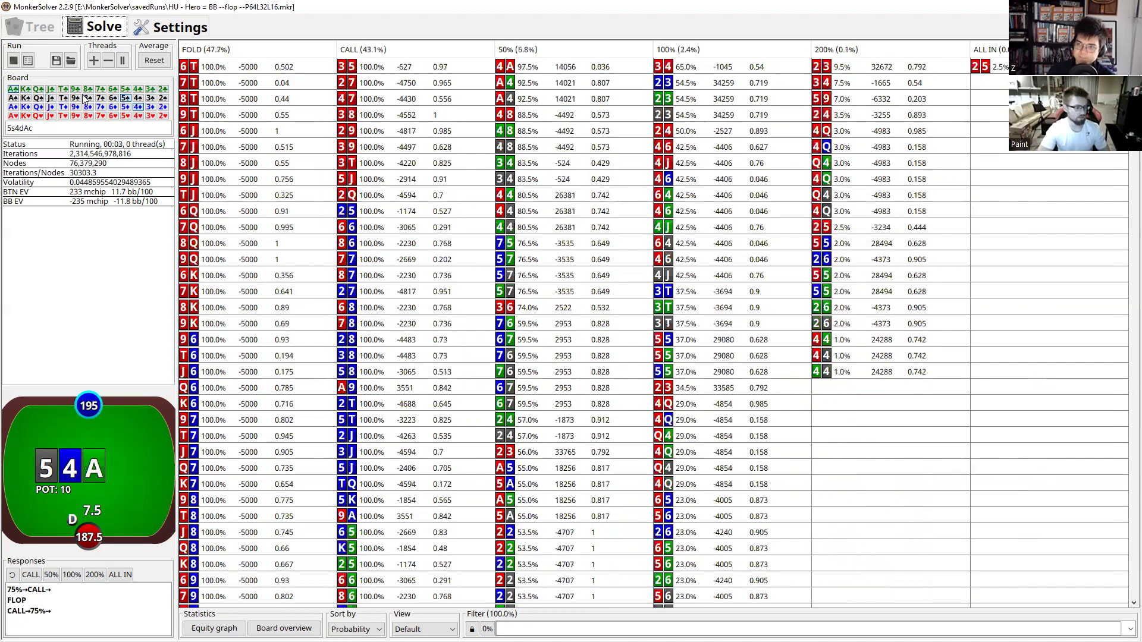
pyautogui.click(12, 89)
pyautogui.write('9s')
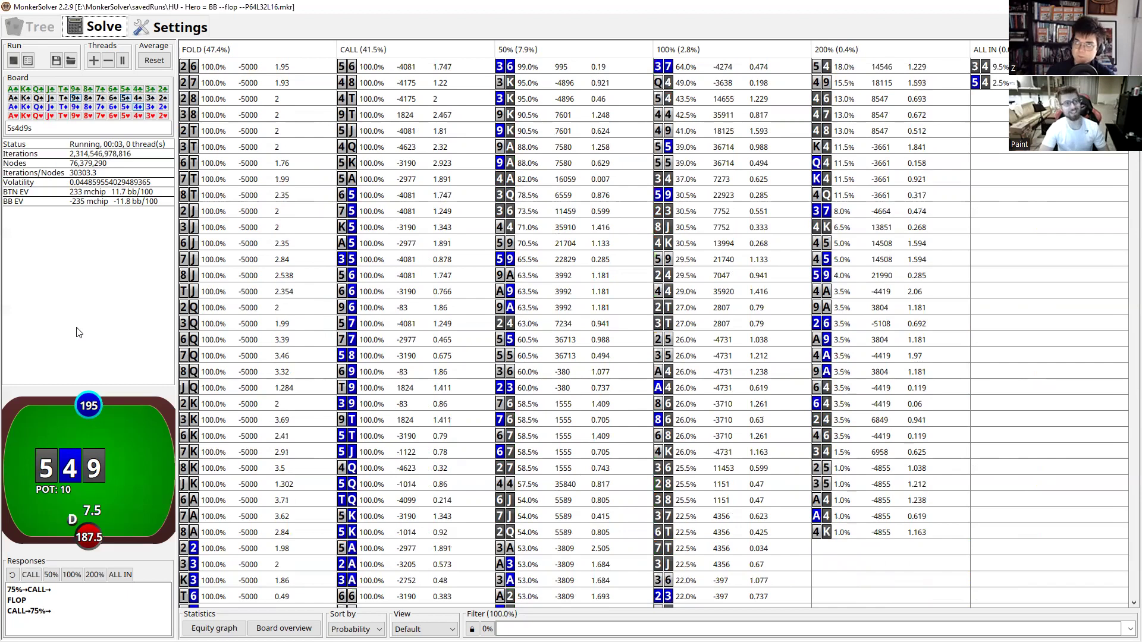
# Set the flop to 9s5d3h to check the big blind's fold frequency against 75%, and change it to 9s5d3d
pyautogui.click(126, 99)
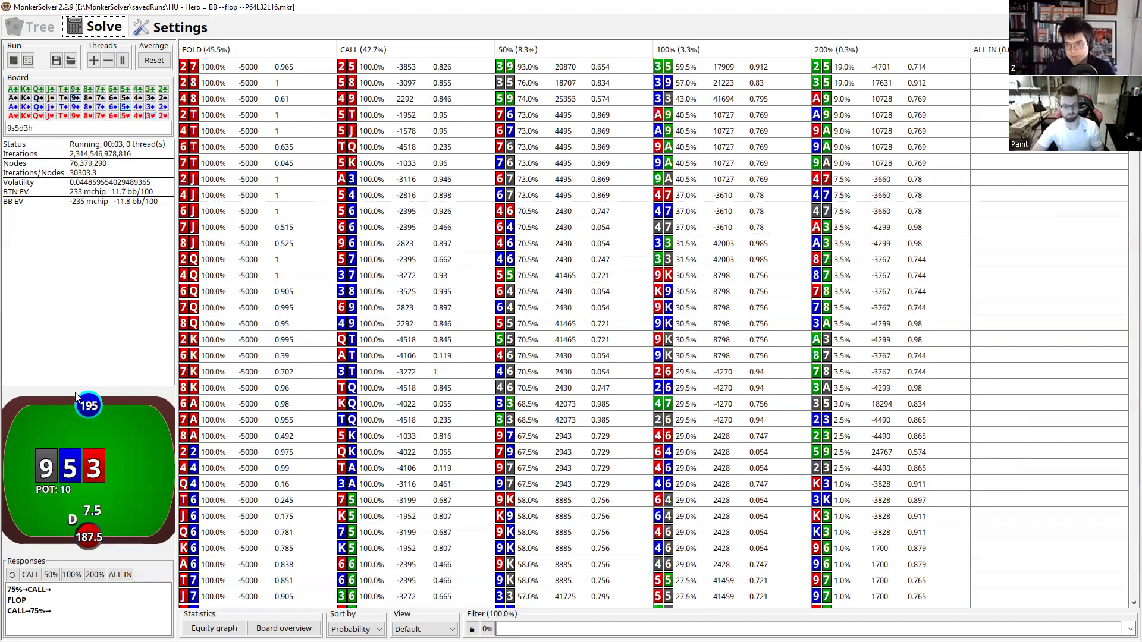
pyautogui.click(239, 53)
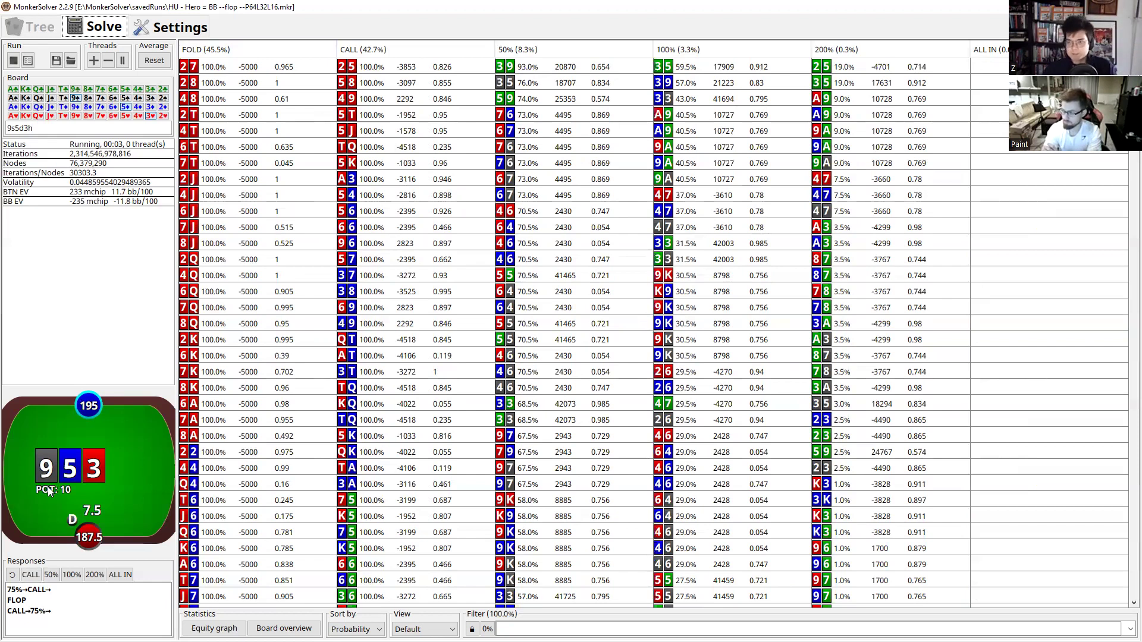
pyautogui.click(150, 107)
# Change the button's bet to 25% and set the flop to 9s3d7d to examine the big blind's responses
pyautogui.click(12, 576)
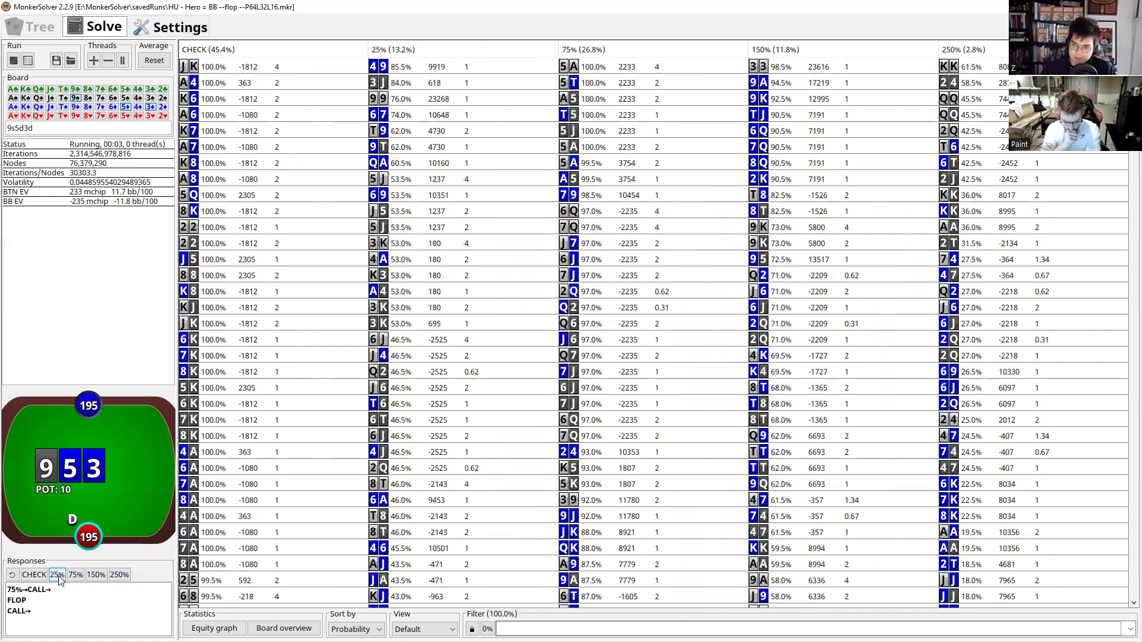
pyautogui.click(57, 574)
pyautogui.click(126, 107)
pyautogui.click(101, 107)
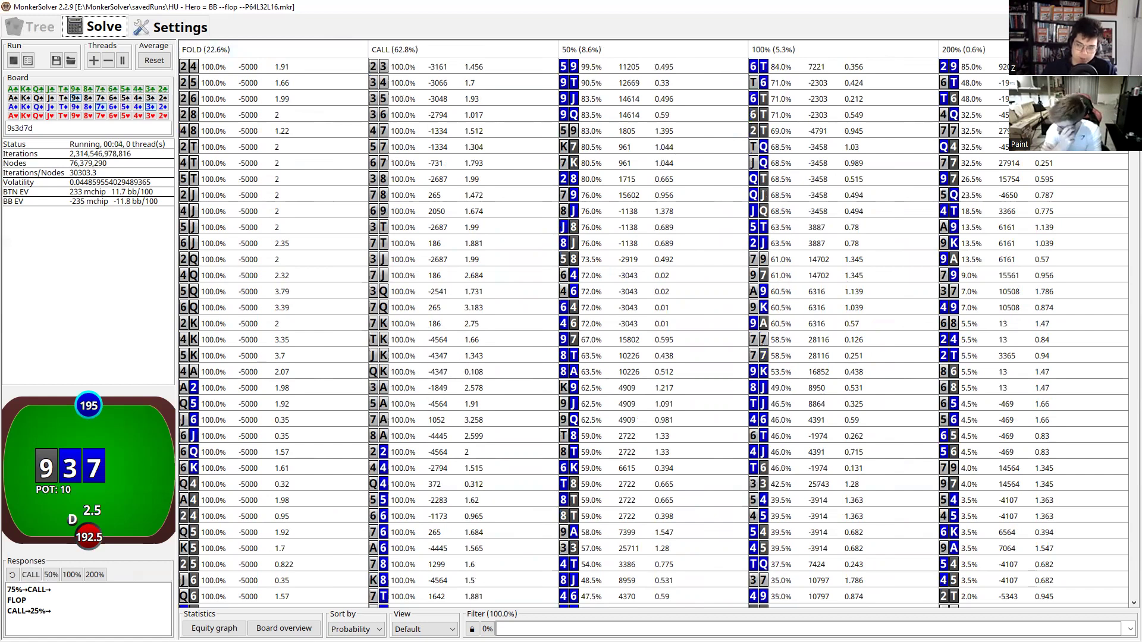
# Switch to PokerTracker, inspect the big blind's Fold to F Bet sample, and calculate 294 × 0.29 in Calculator
pyautogui.hotkey('alt', 'Tab')
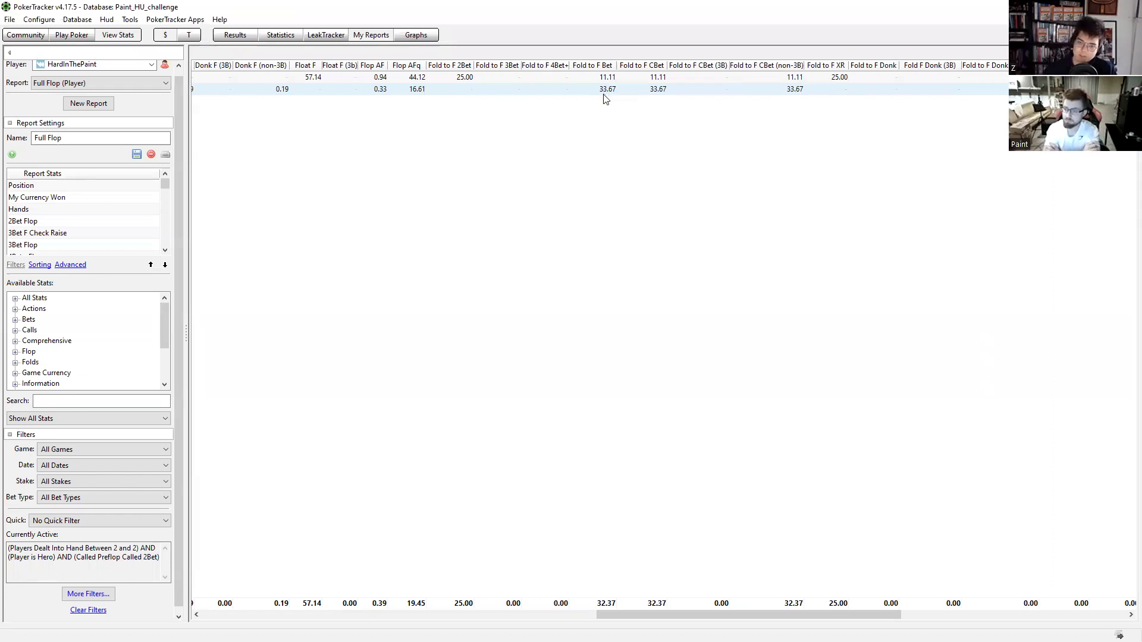
pyautogui.moveTo(606, 98)
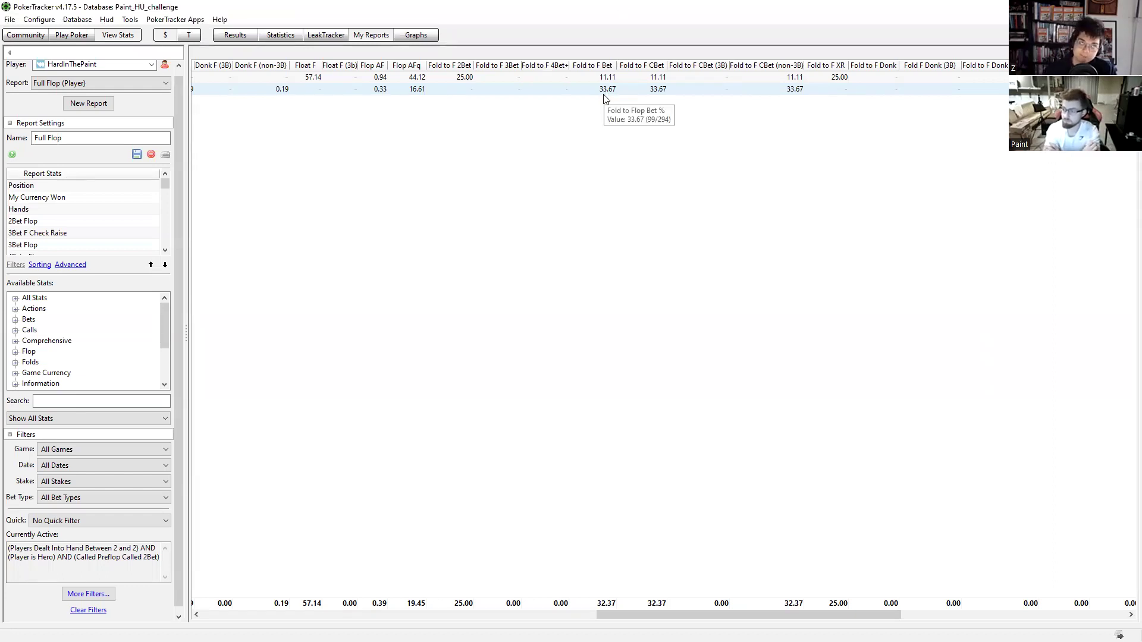
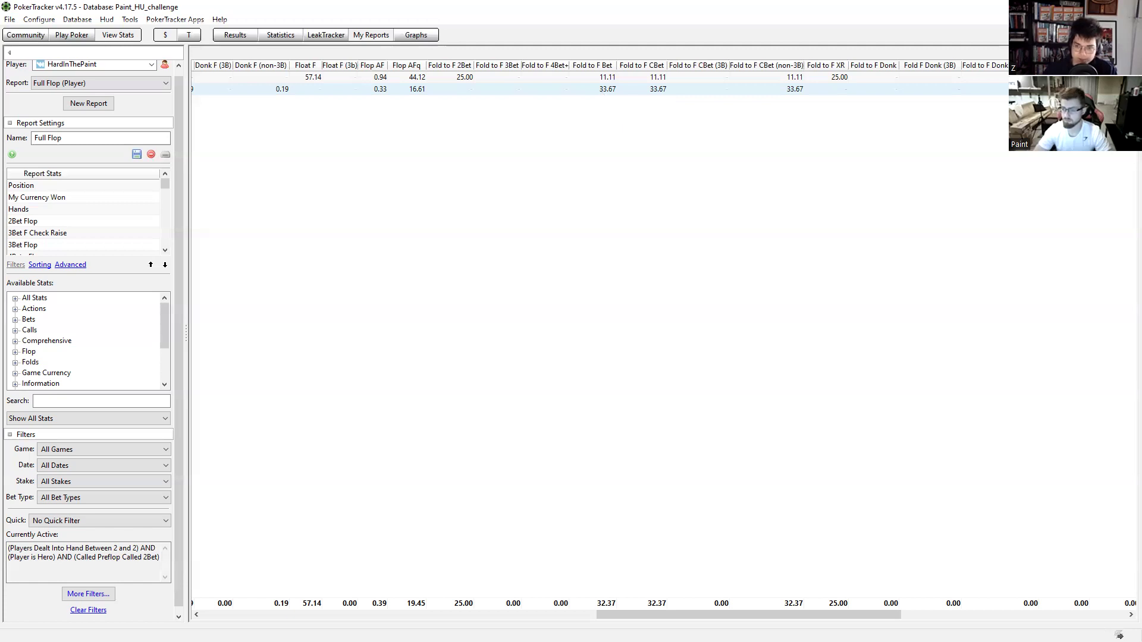
pyautogui.press('XF86Calculator')
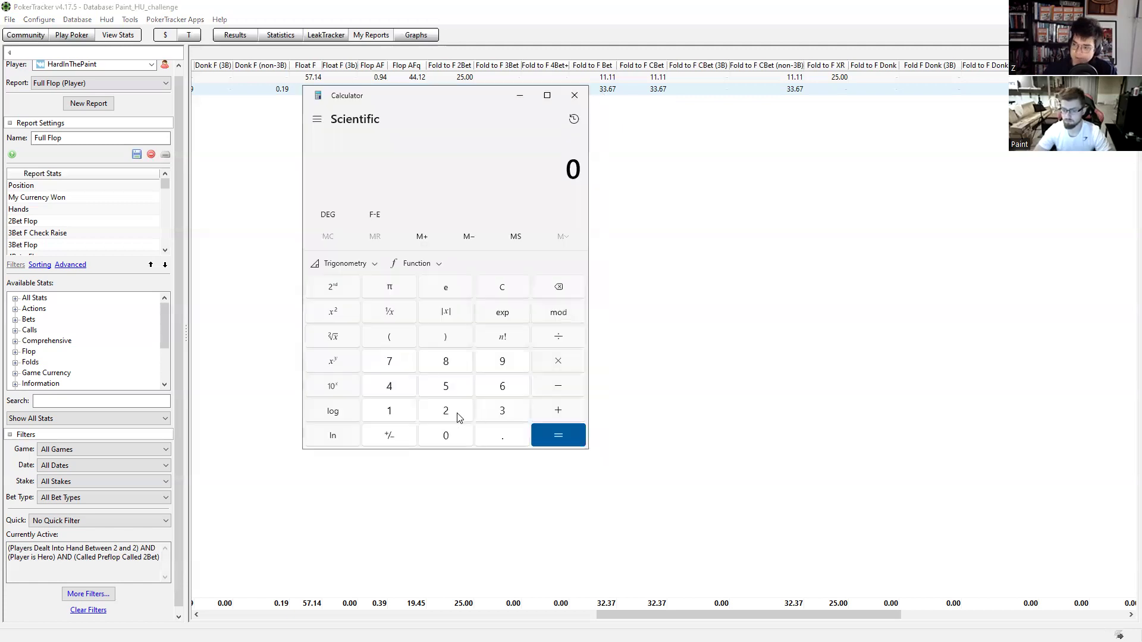
pyautogui.write('294*')
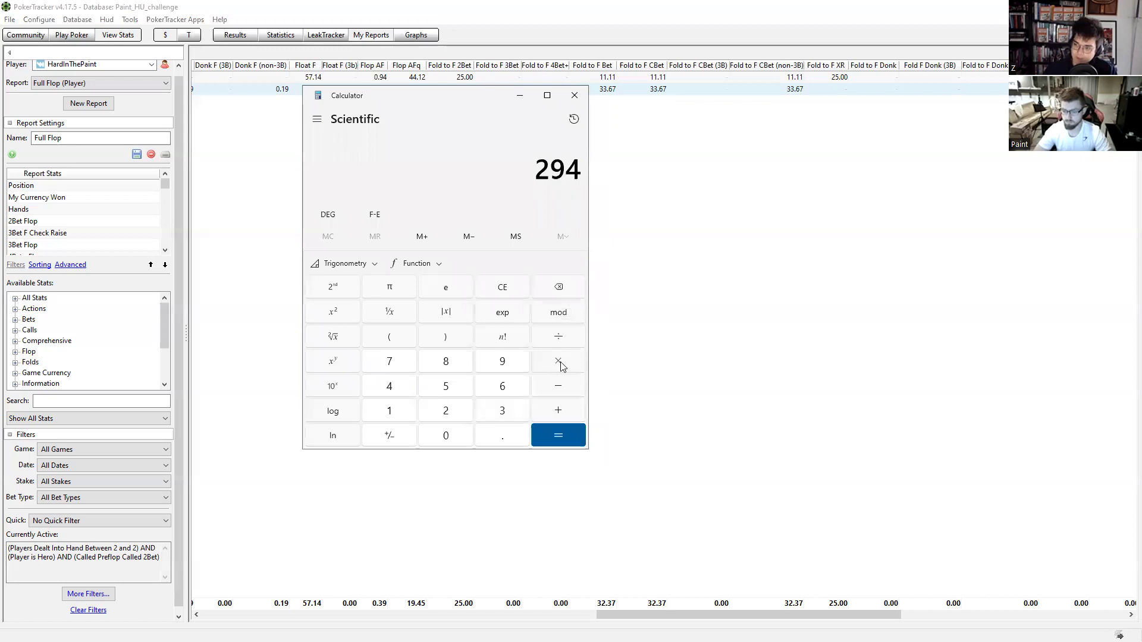
pyautogui.click(496, 440)
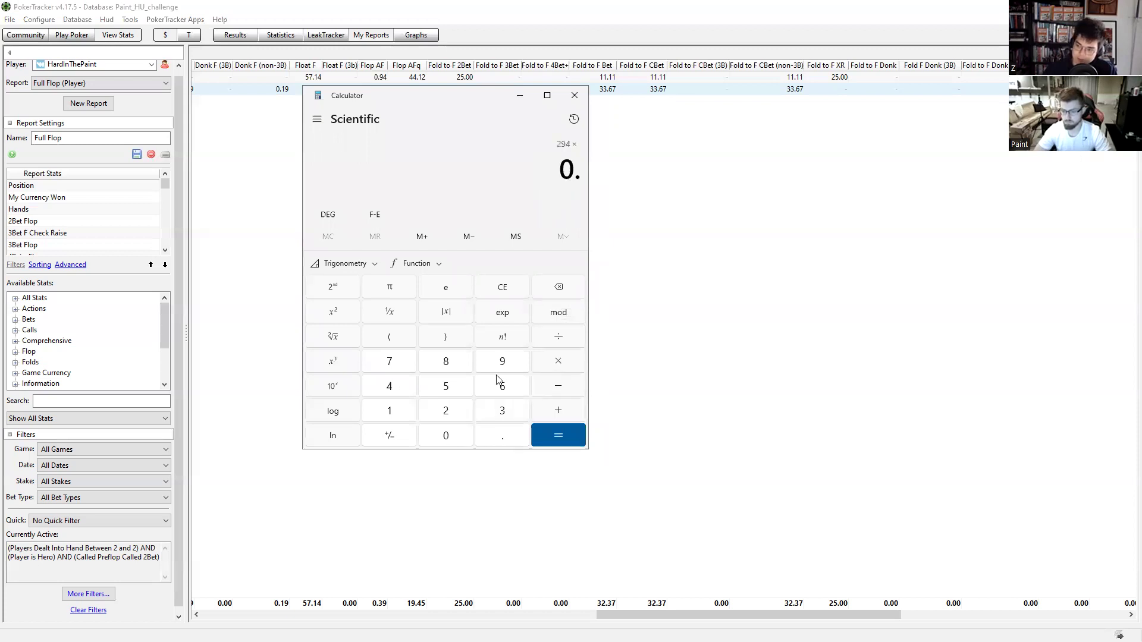
pyautogui.write('29')
pyautogui.press('Return')
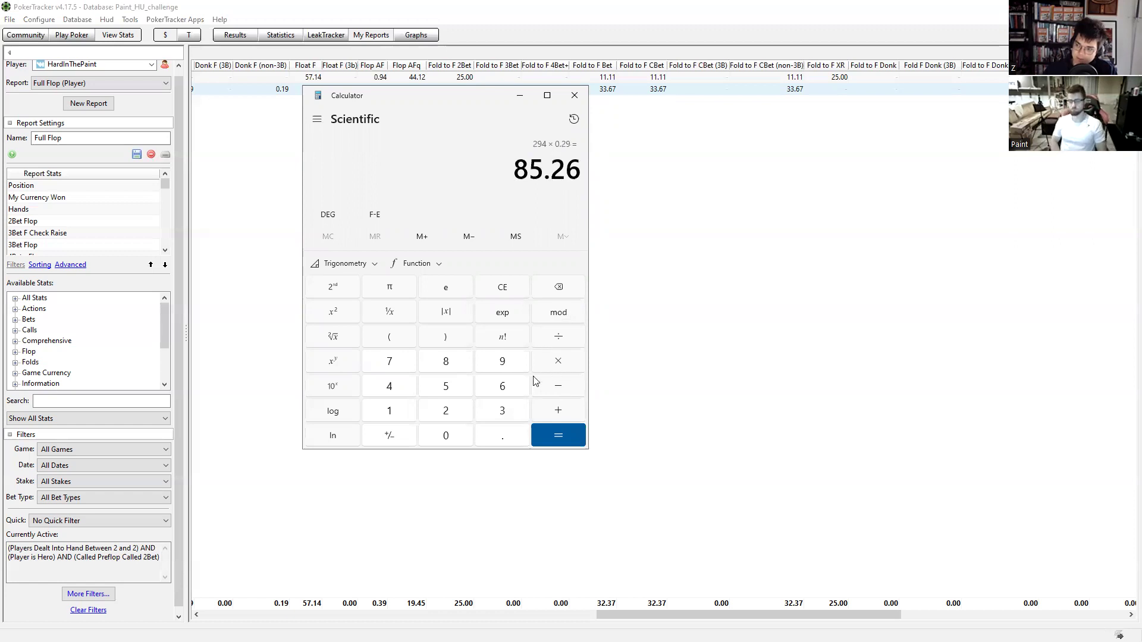
# Subtract 99 from the calculated fold count, close Calculator, and return to the big blind's Fold to F Bet value
pyautogui.press('-')
pyautogui.write('99')
pyautogui.click(559, 441)
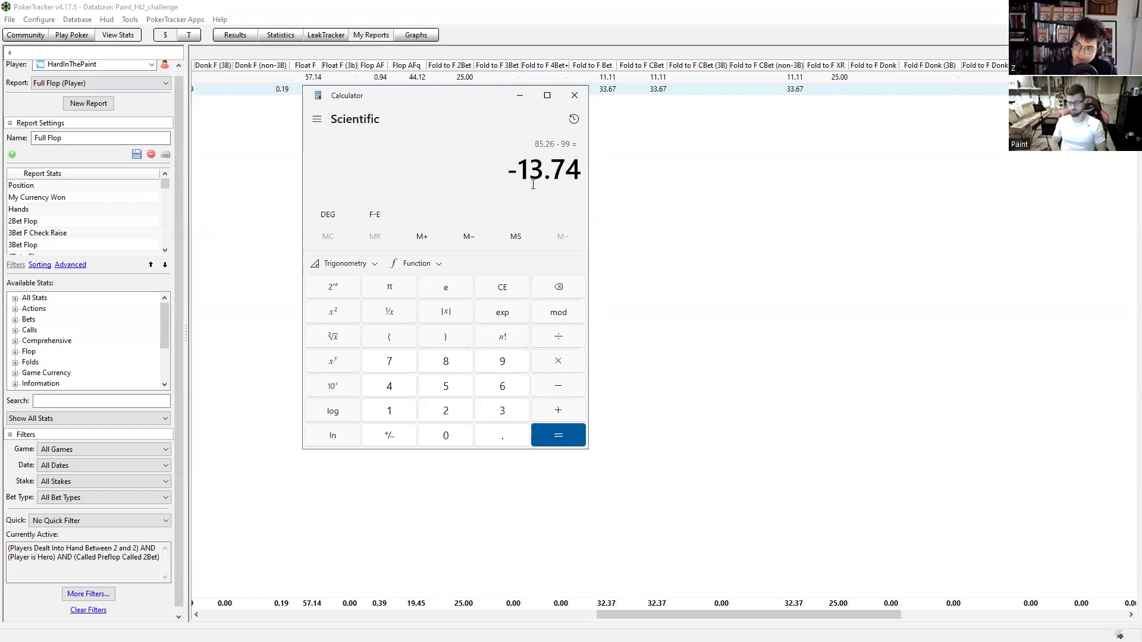
pyautogui.moveTo(528, 169); pyautogui.dragTo(576, 99)
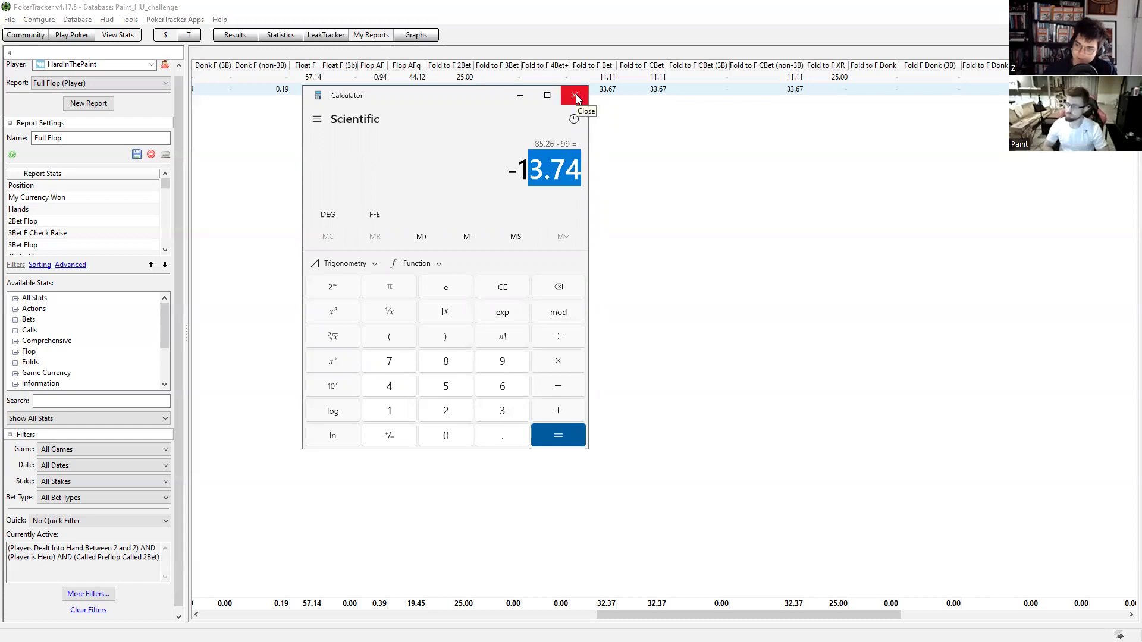
pyautogui.click(576, 94)
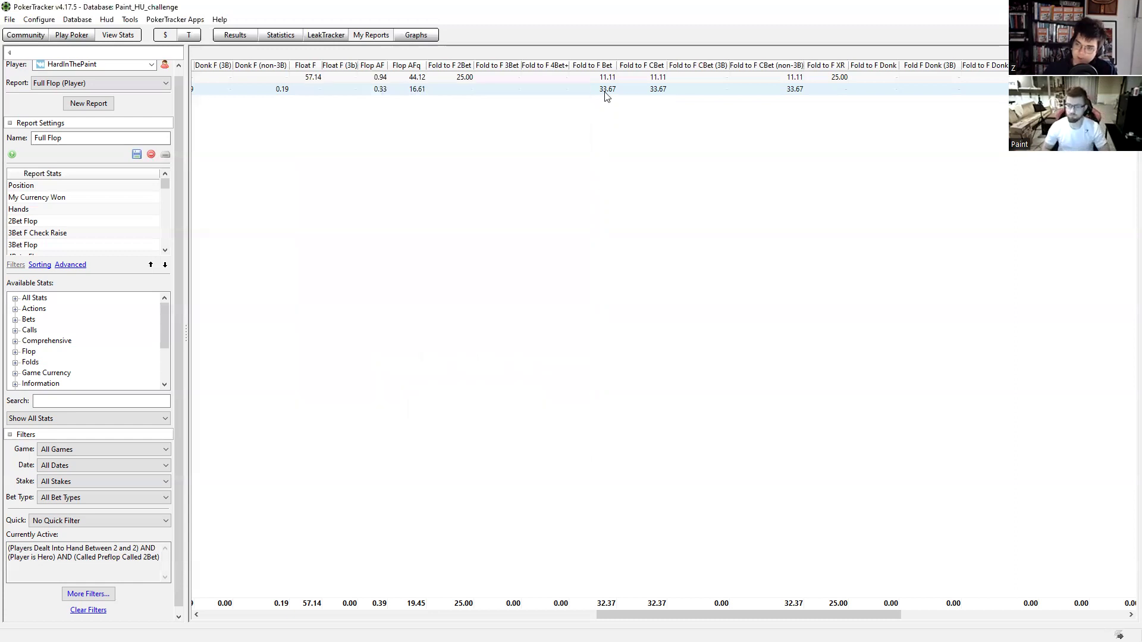
pyautogui.moveTo(606, 93)
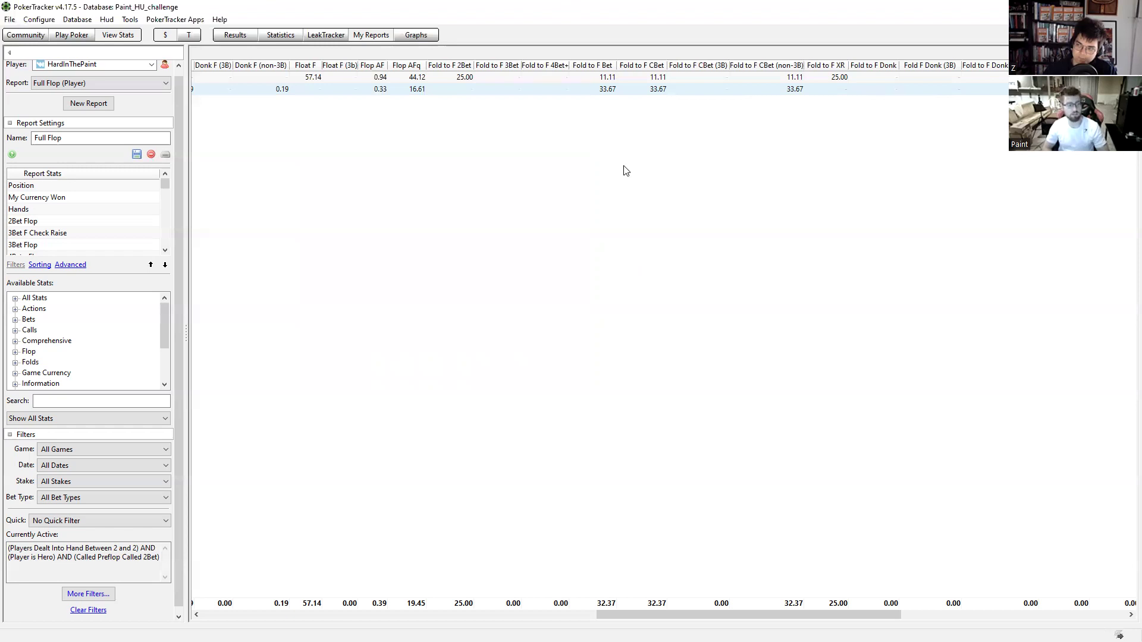
# Switch the player report from Full Flop to Full Turn
pyautogui.moveTo(660, 615); pyautogui.dragTo(73, 582)
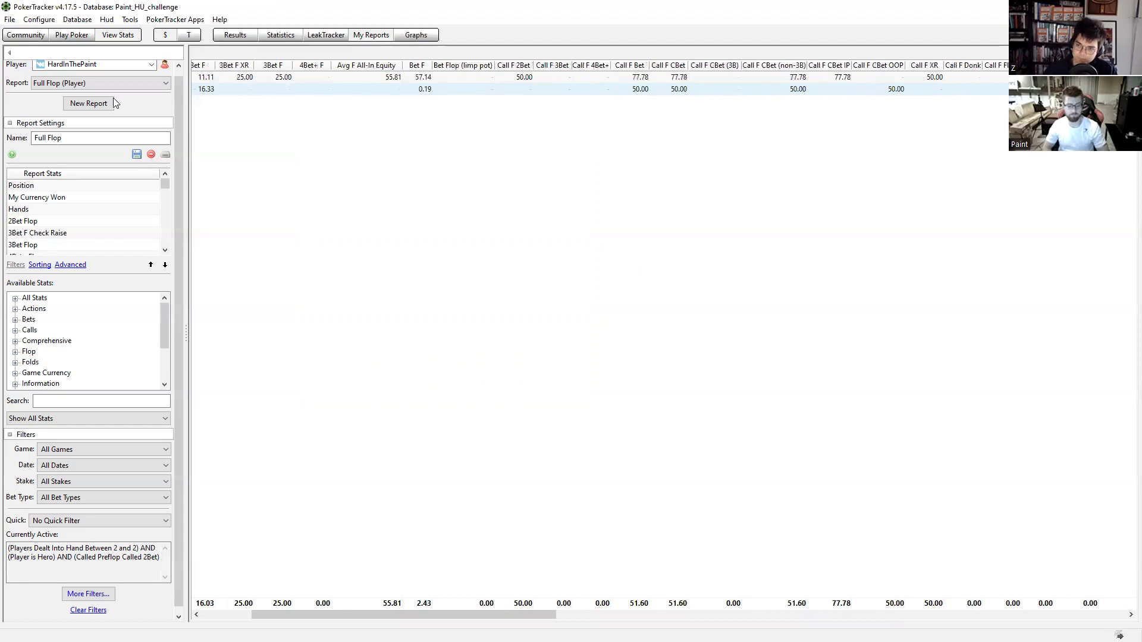
pyautogui.click(127, 81)
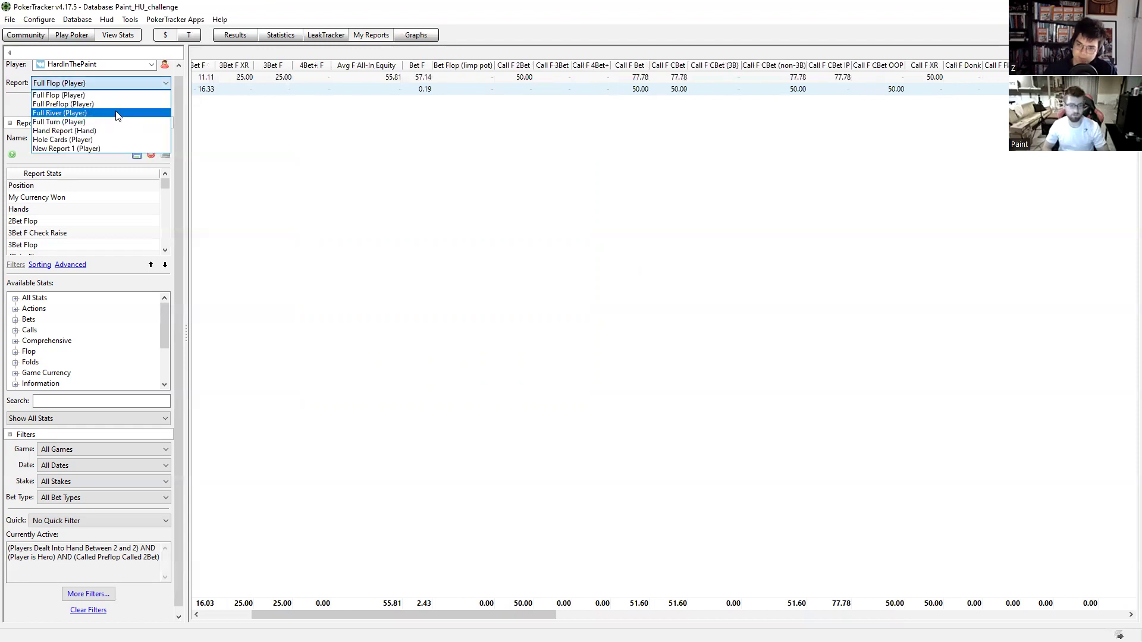
pyautogui.click(117, 121)
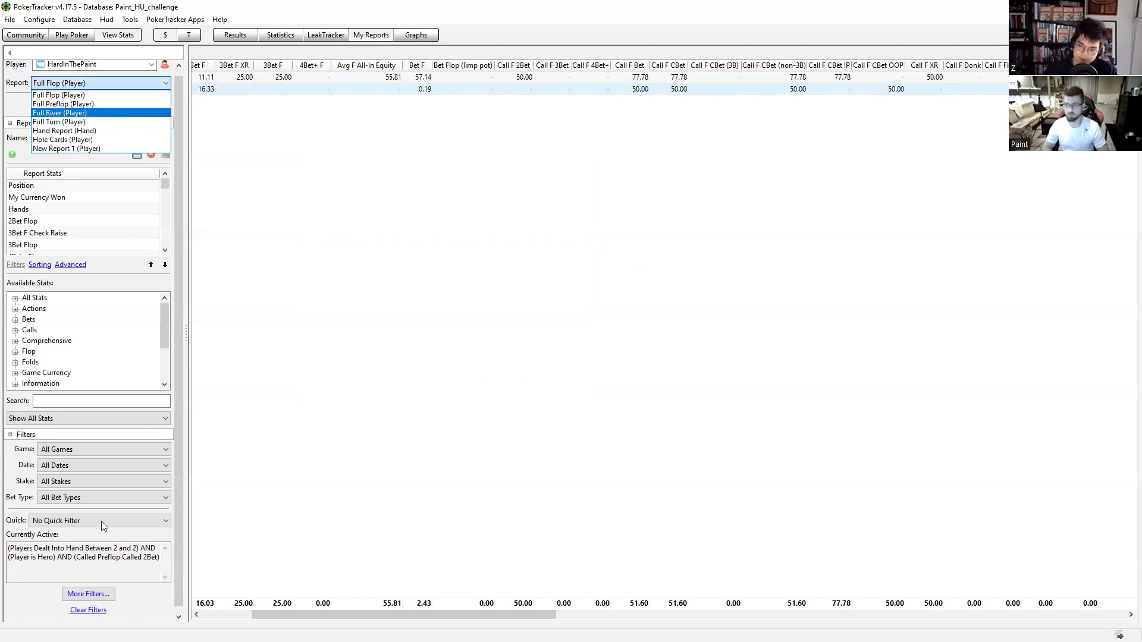
# Add and apply the flop filter Called Continuation Bet, and examine the Fold to T Bet and Fold to T CBet columns
pyautogui.click(95, 595)
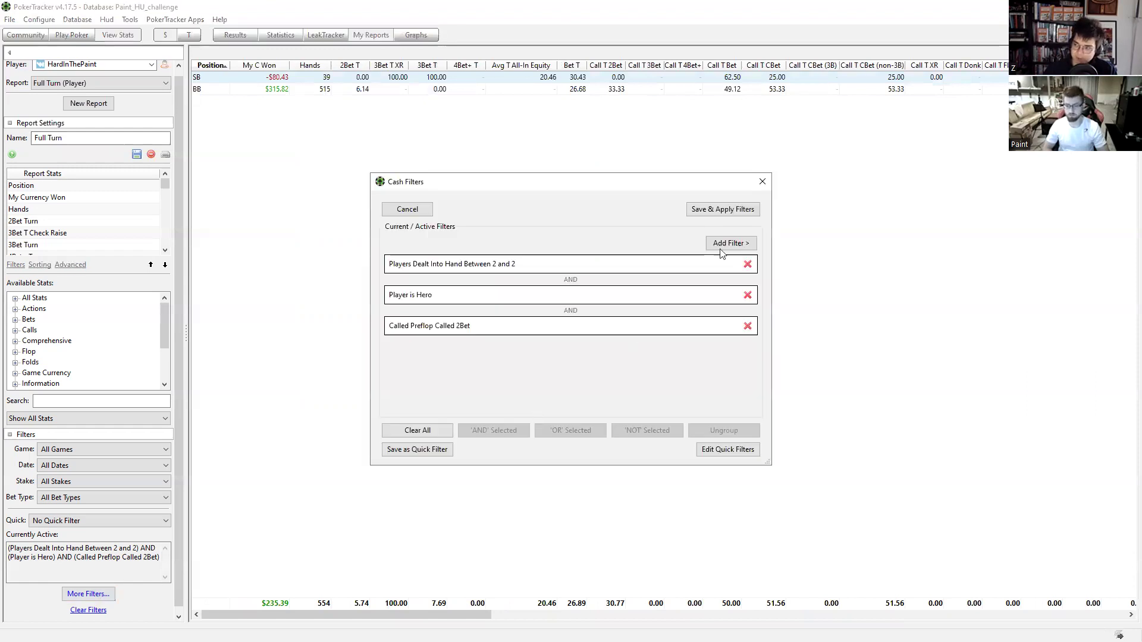
pyautogui.click(724, 249)
pyautogui.click(478, 350)
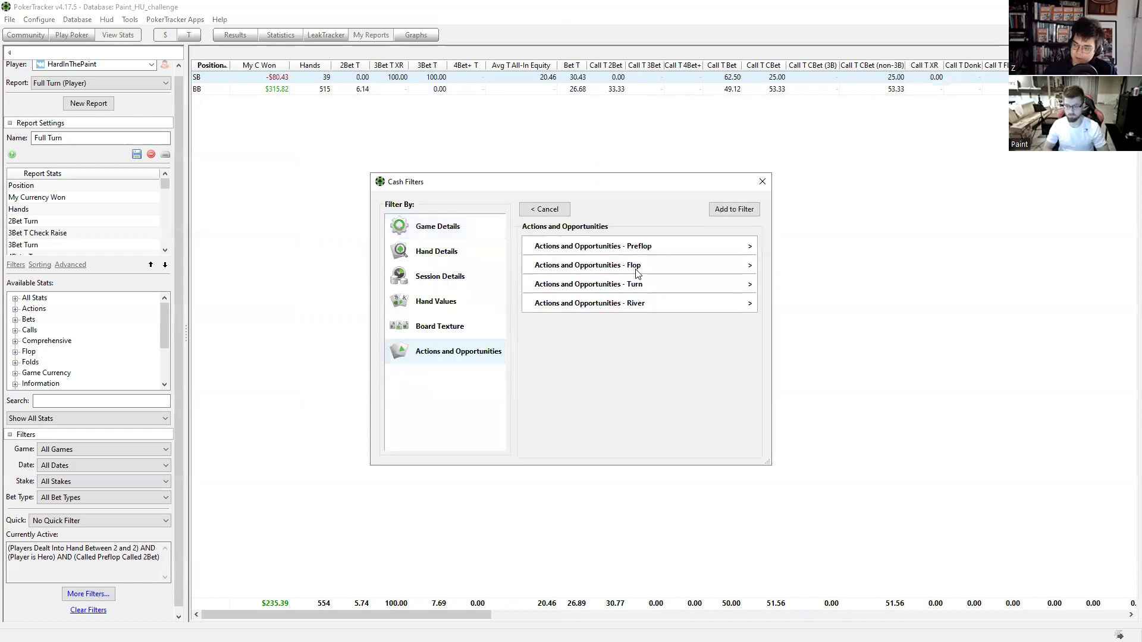
pyautogui.click(635, 285)
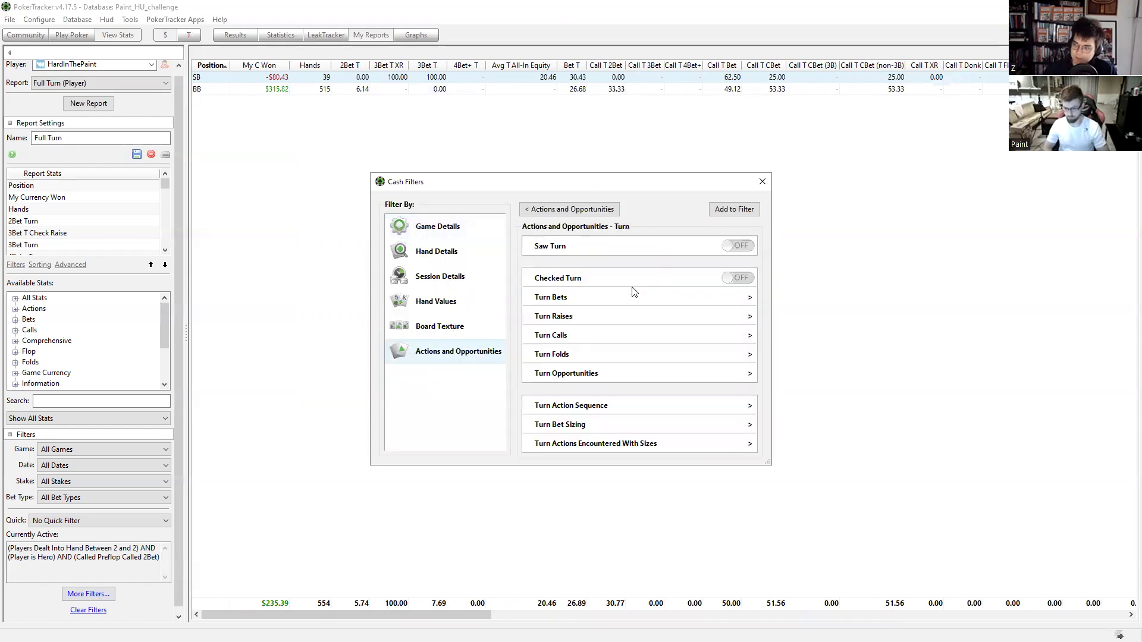
pyautogui.click(597, 210)
pyautogui.click(619, 265)
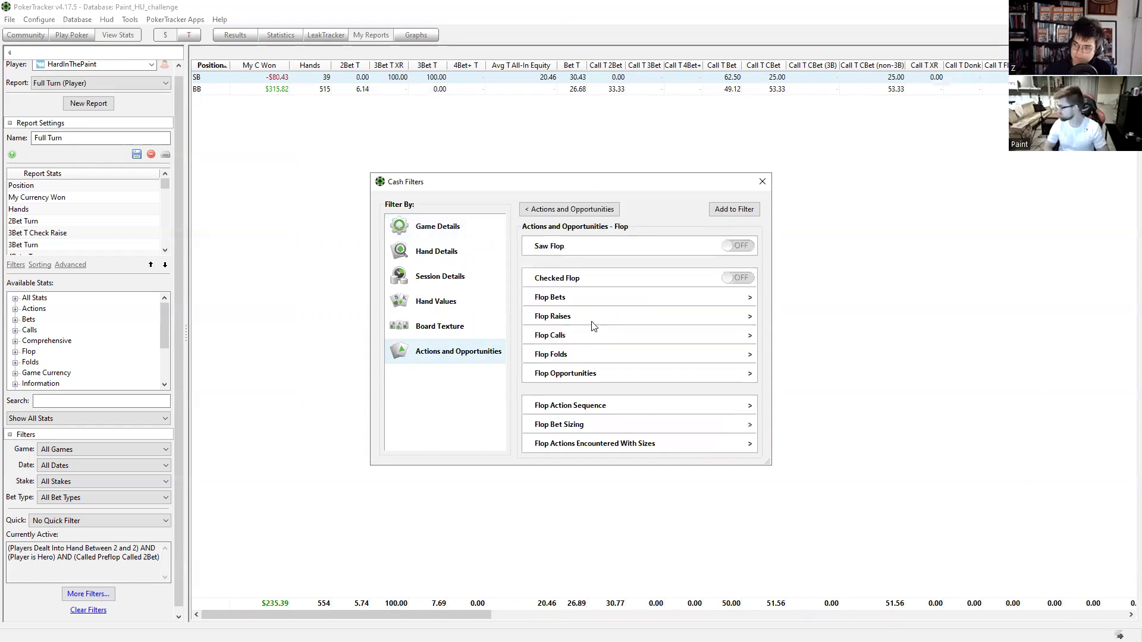
pyautogui.click(606, 288)
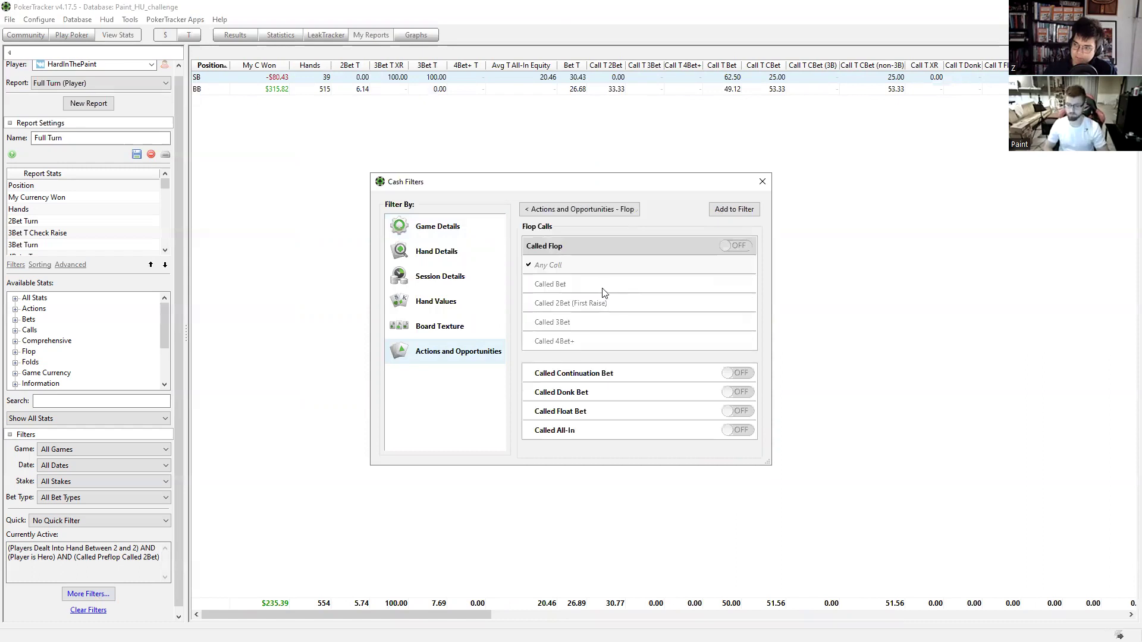
pyautogui.click(738, 373)
pyautogui.press('Escape')
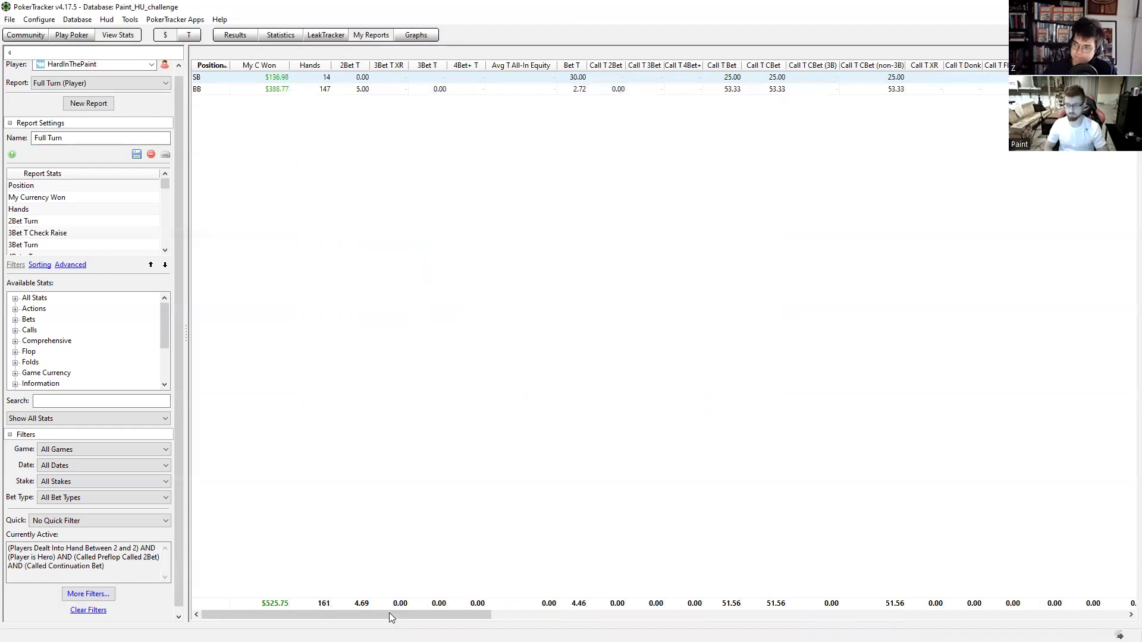
pyautogui.click(389, 613)
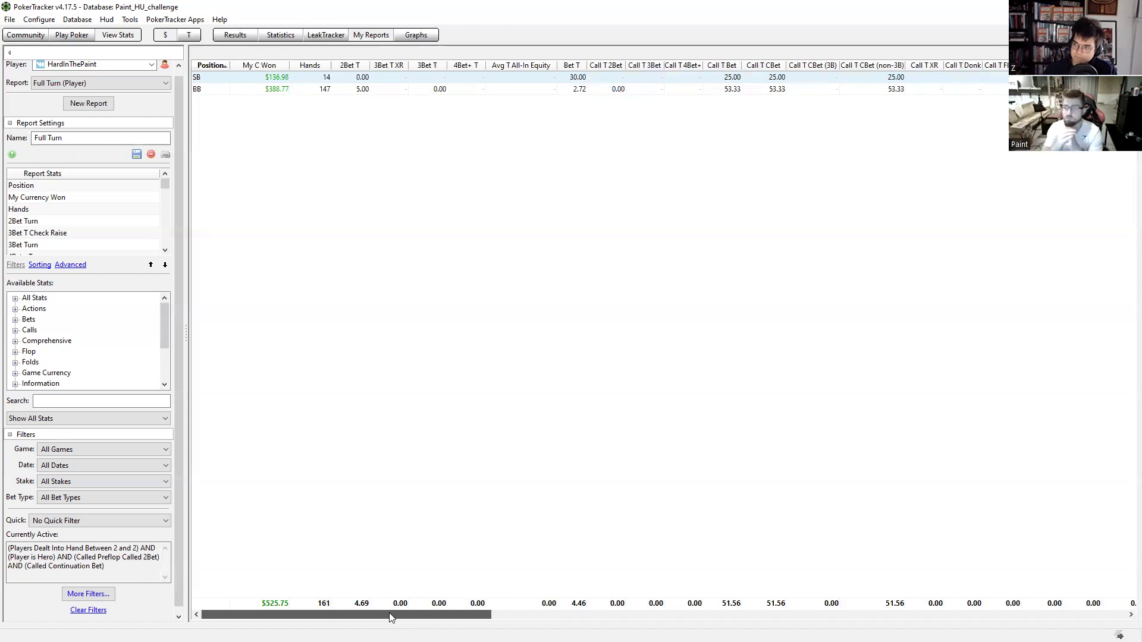
pyautogui.moveTo(397, 617); pyautogui.dragTo(774, 619)
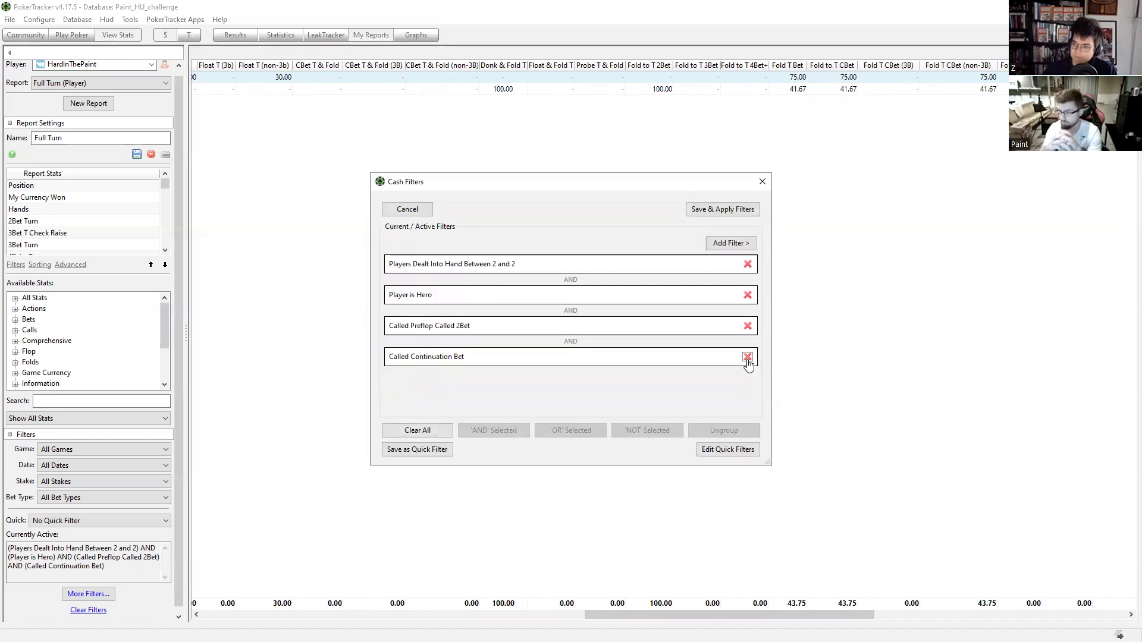
# Remove the Called Continuation Bet and Called Preflop Called 2Bet filters, and negate Player is Hero to report on the opponents
pyautogui.click(747, 357)
pyautogui.click(748, 326)
pyautogui.click(709, 296)
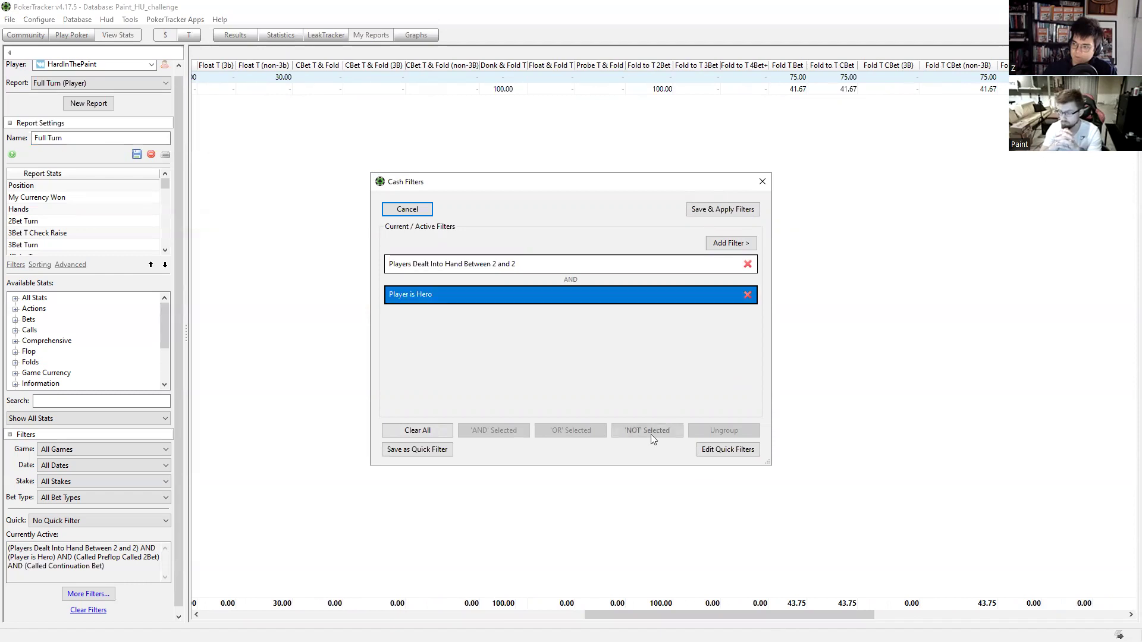
pyautogui.click(650, 432)
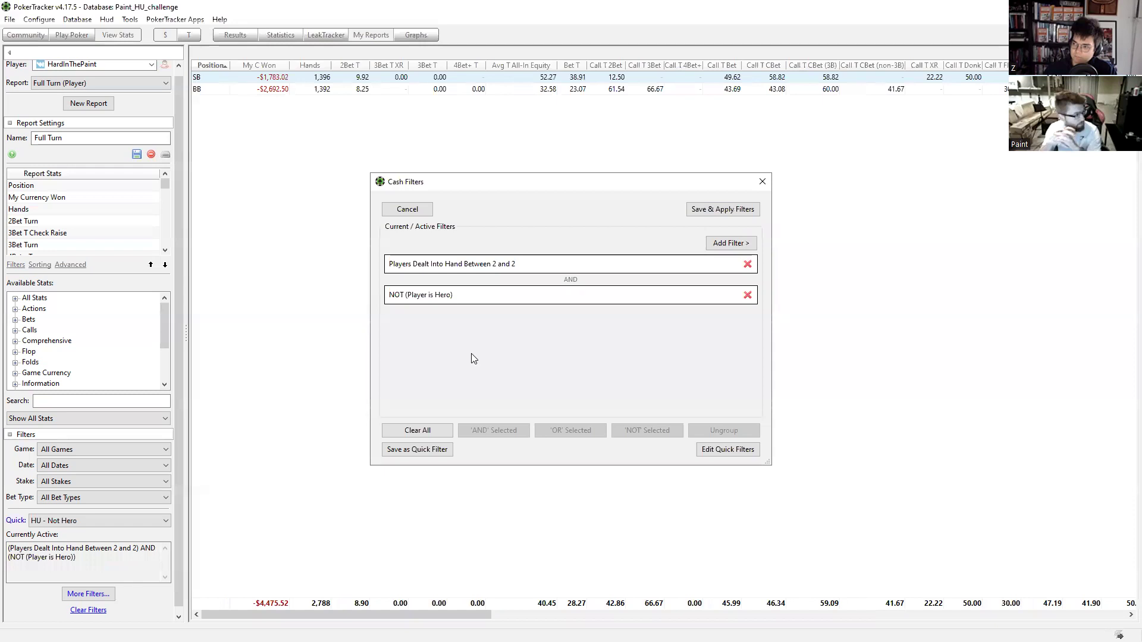
# Add the flop filter Bet Flop with Any Flop Bet to the opponents' report and apply it
pyautogui.doubleClick(621, 288)
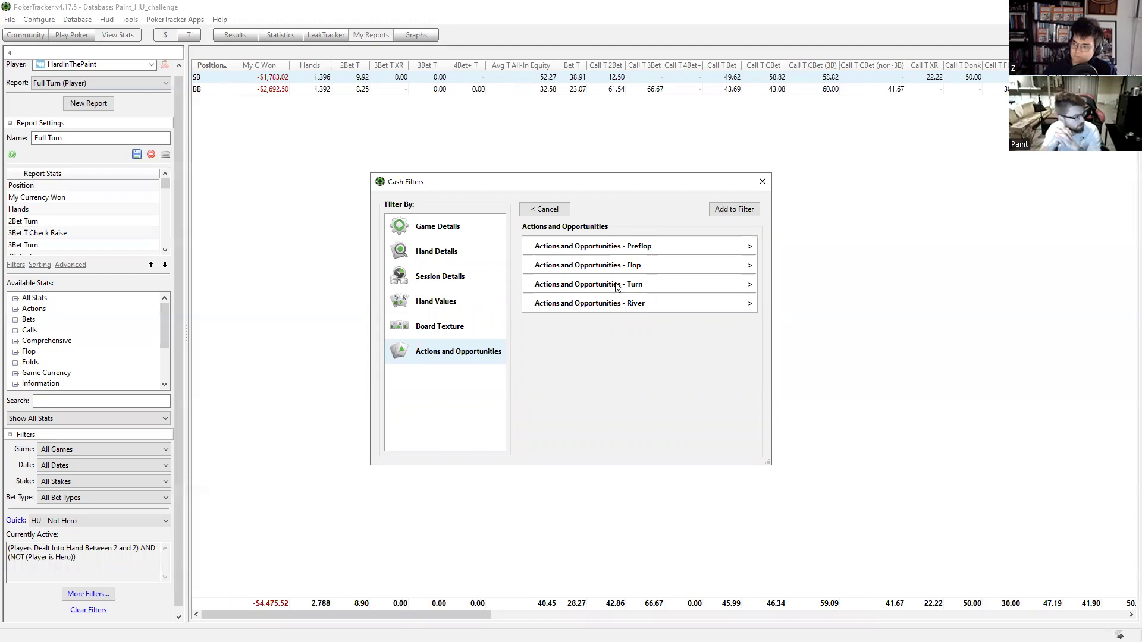
pyautogui.click(613, 290)
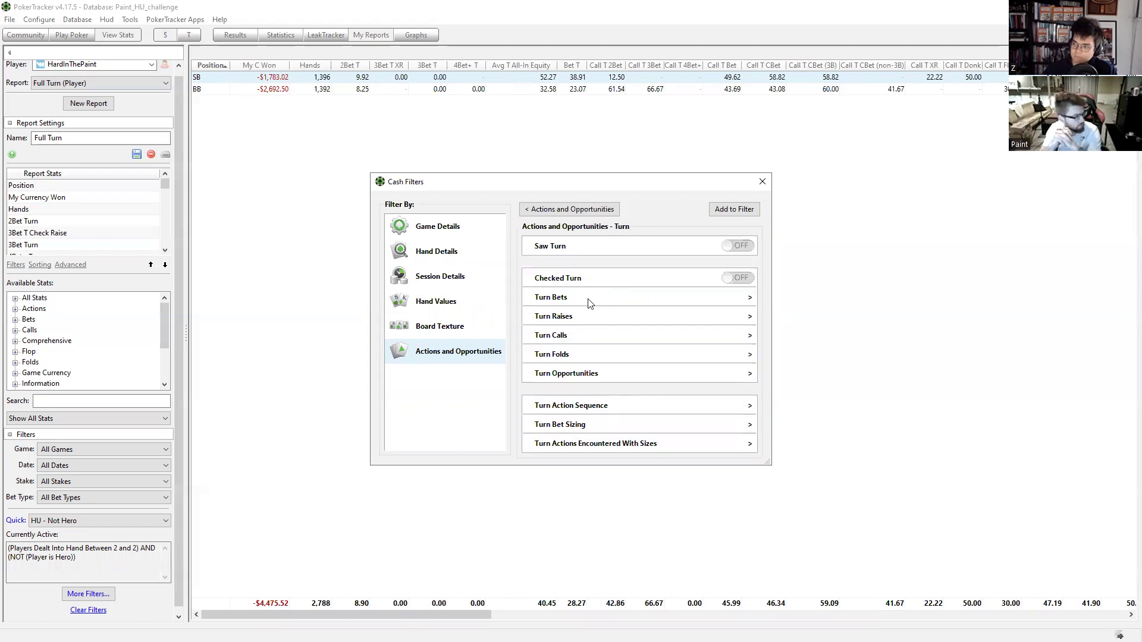
pyautogui.click(591, 307)
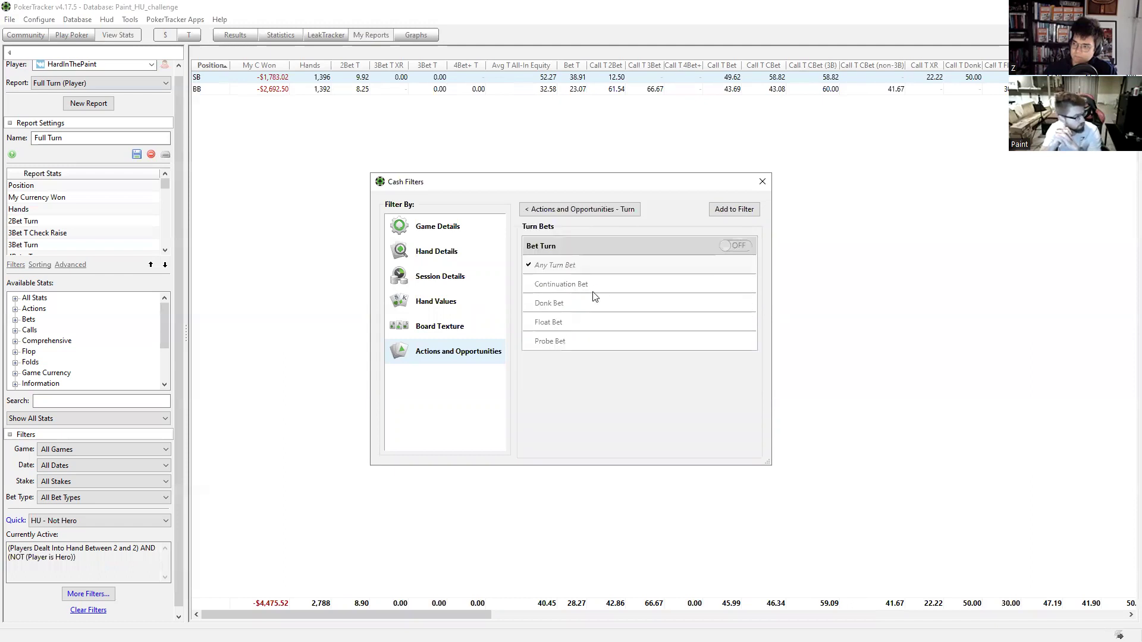
pyautogui.click(581, 213)
pyautogui.click(583, 212)
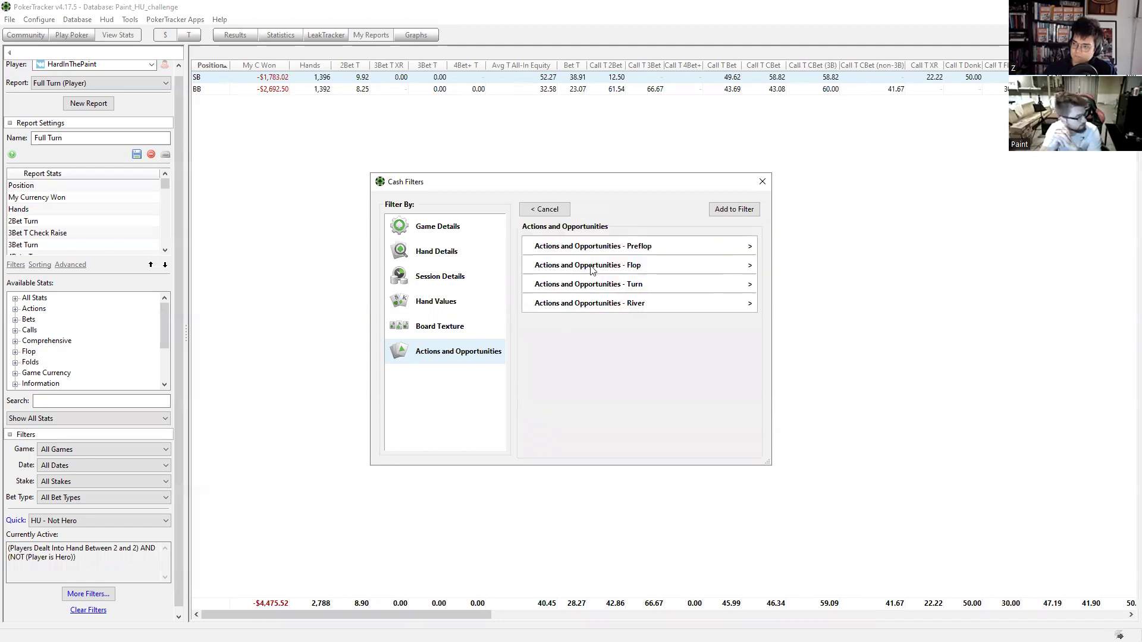
pyautogui.click(592, 269)
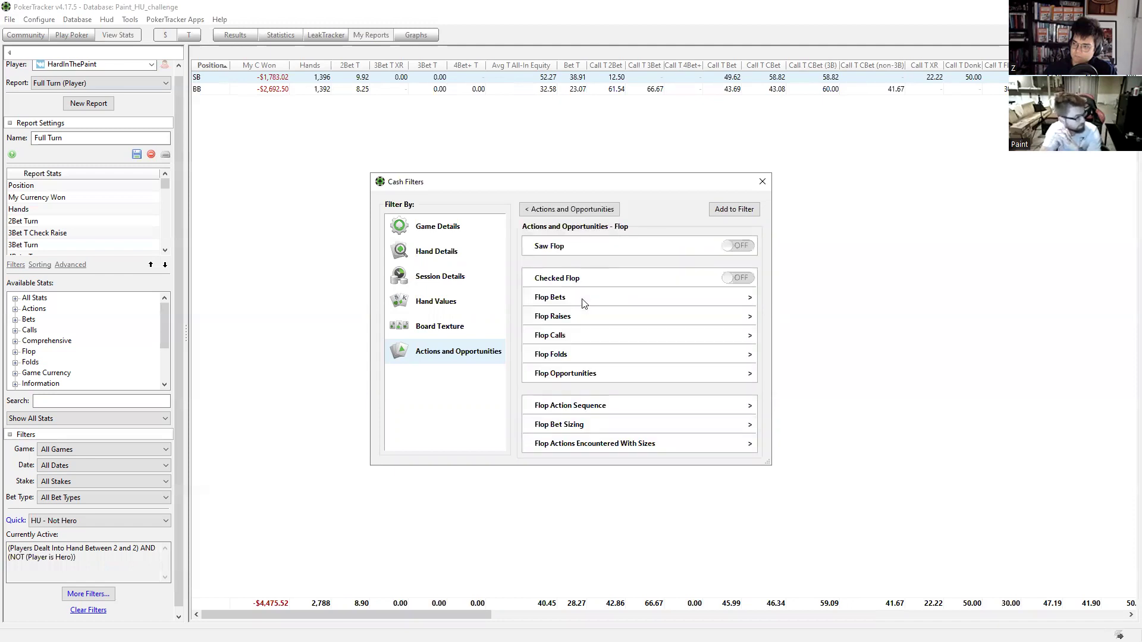
pyautogui.click(582, 297)
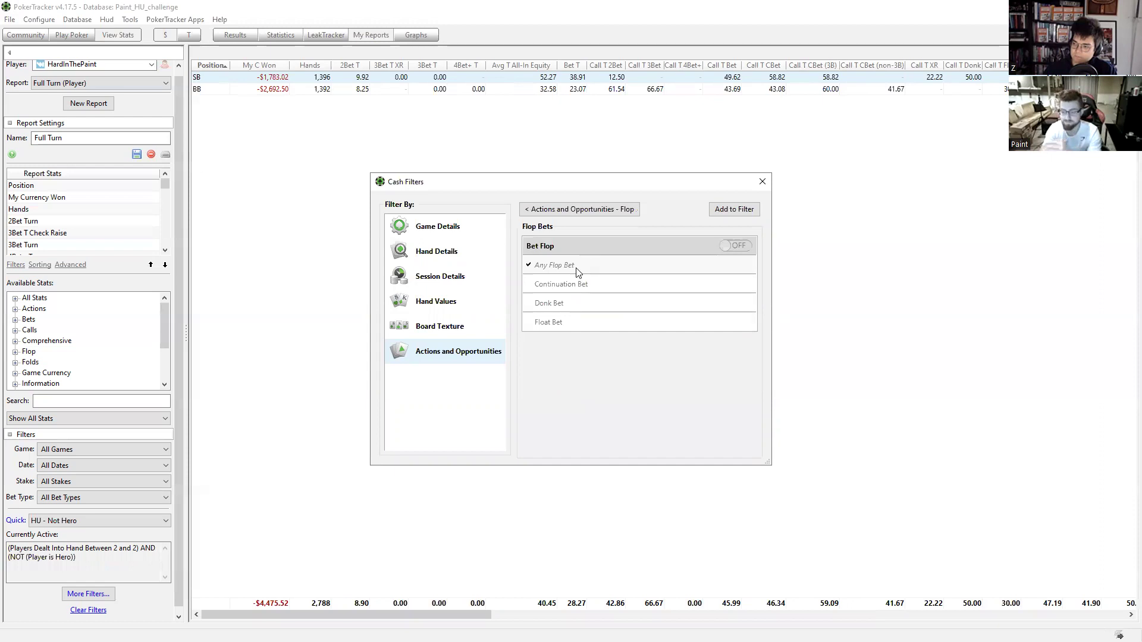
pyautogui.click(727, 212)
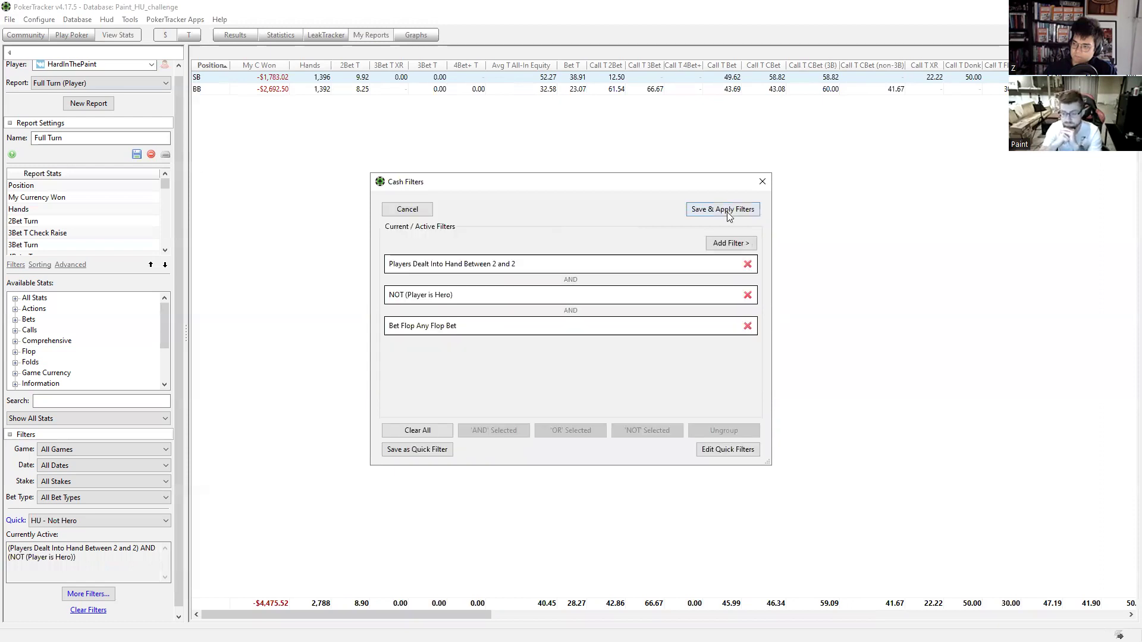
pyautogui.click(727, 211)
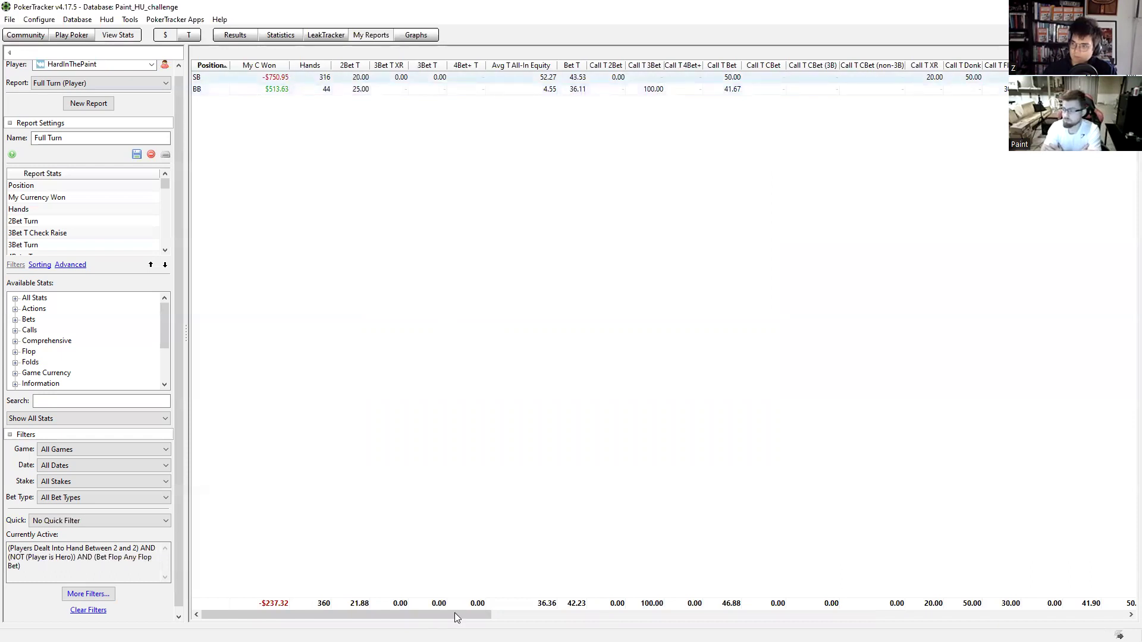
# Examine the opponents' small blind CBet T value in the filtered turn report
pyautogui.moveTo(455, 613); pyautogui.dragTo(529, 623)
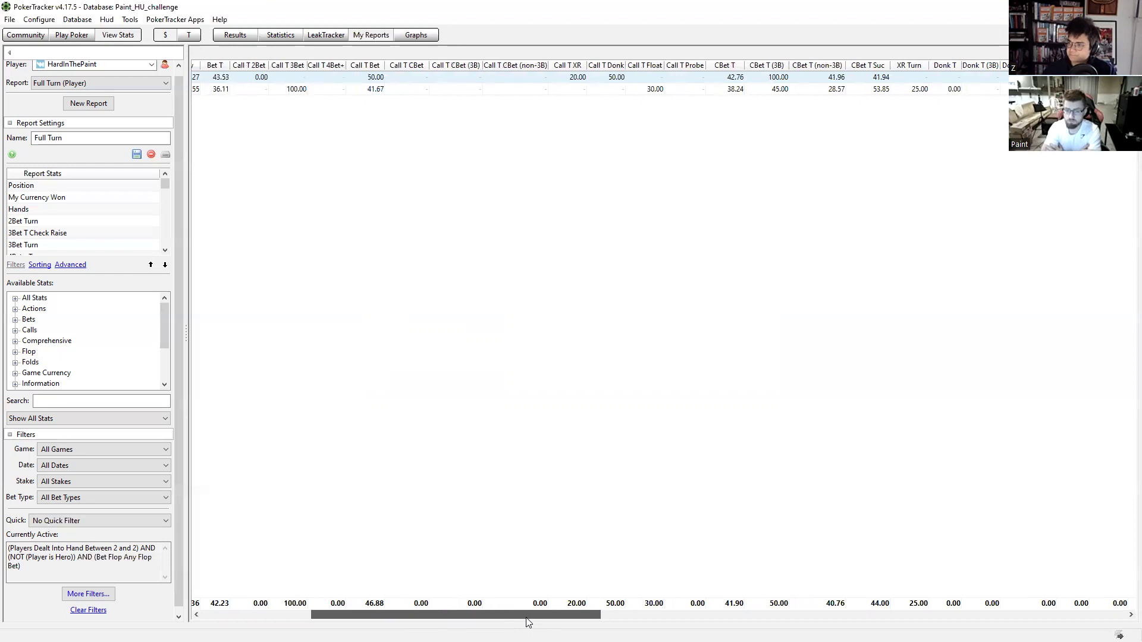
pyautogui.moveTo(529, 623); pyautogui.dragTo(528, 622)
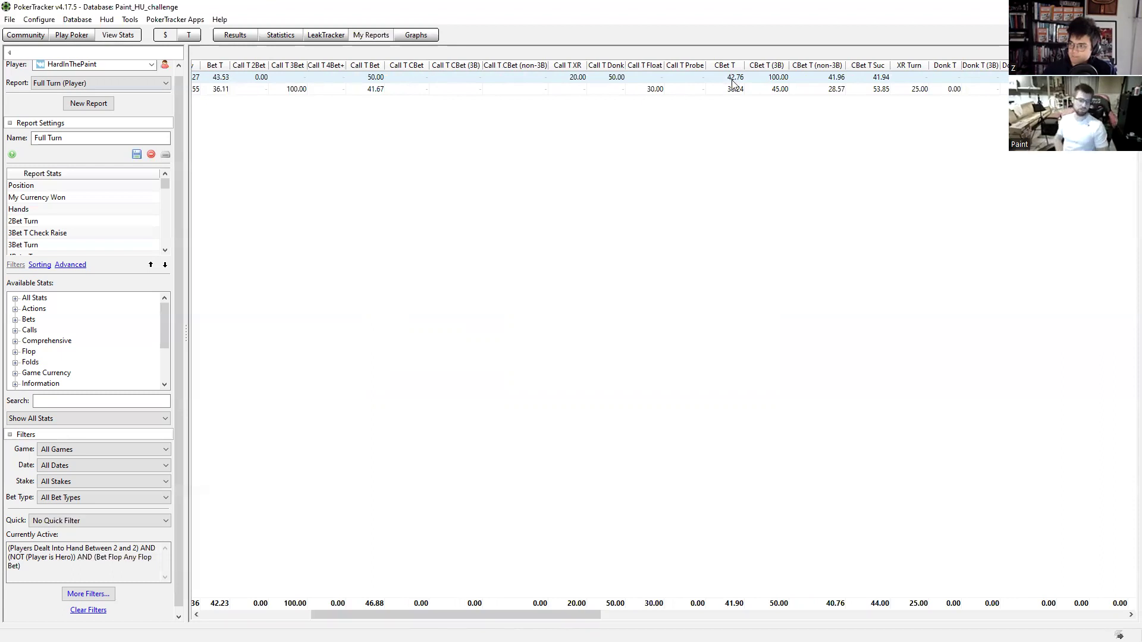
pyautogui.moveTo(732, 80)
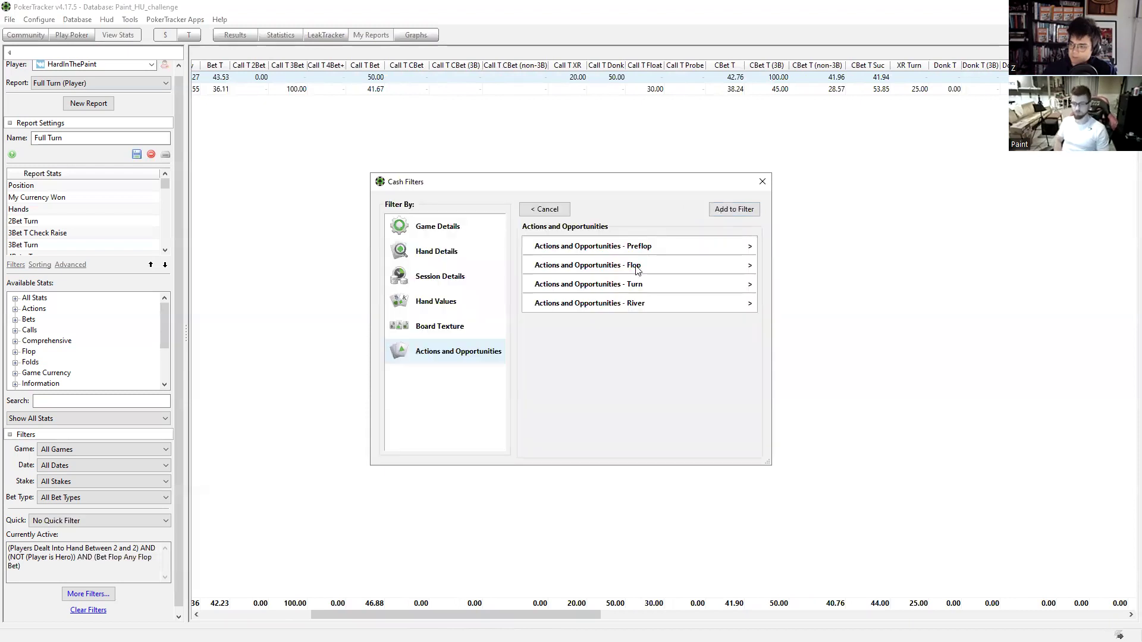
# Add the preflop filters Raised First In and NOT (Called Preflop Called 3Bet) to the opponents' turn report, and apply them
pyautogui.click(639, 250)
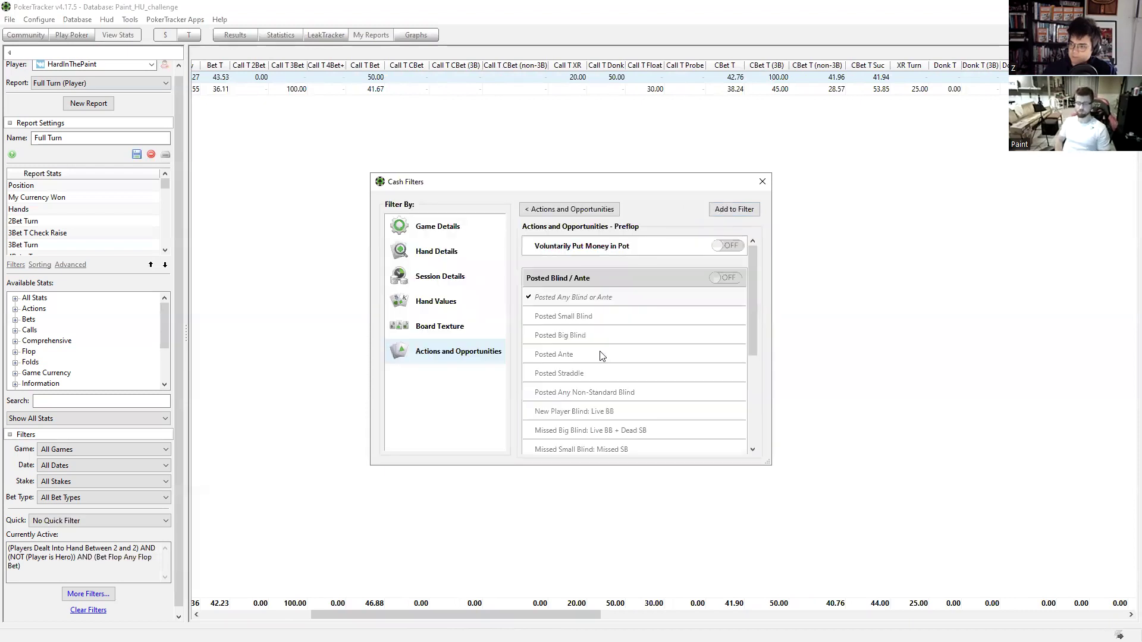
pyautogui.scroll(-3, 585, 364)
pyautogui.click(585, 358)
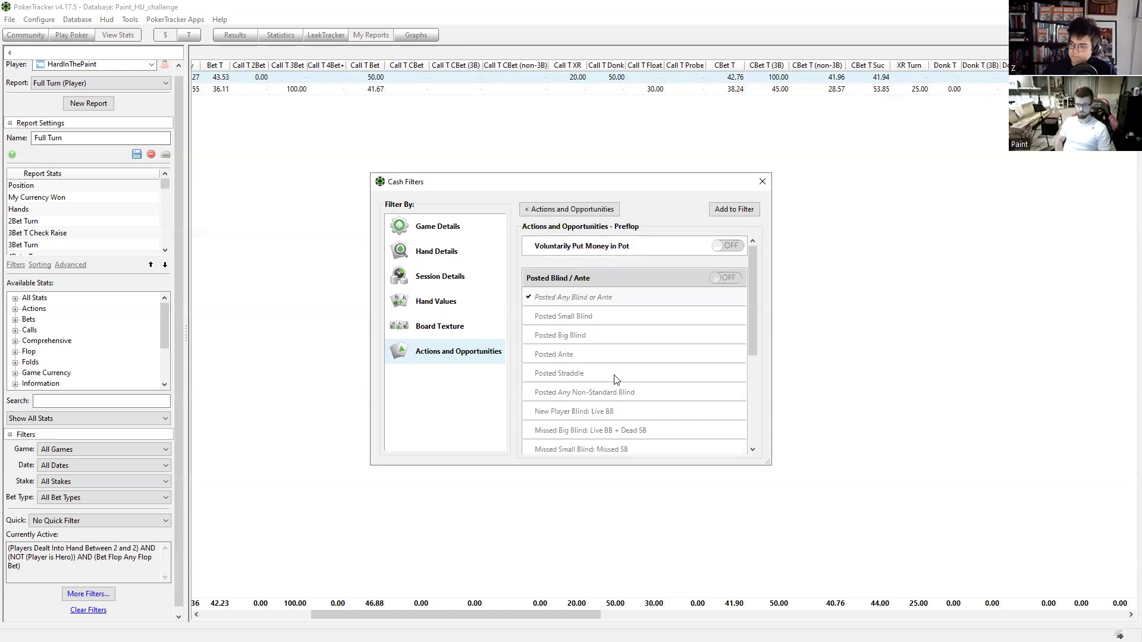
pyautogui.scroll(-3, 613, 377)
pyautogui.click(587, 359)
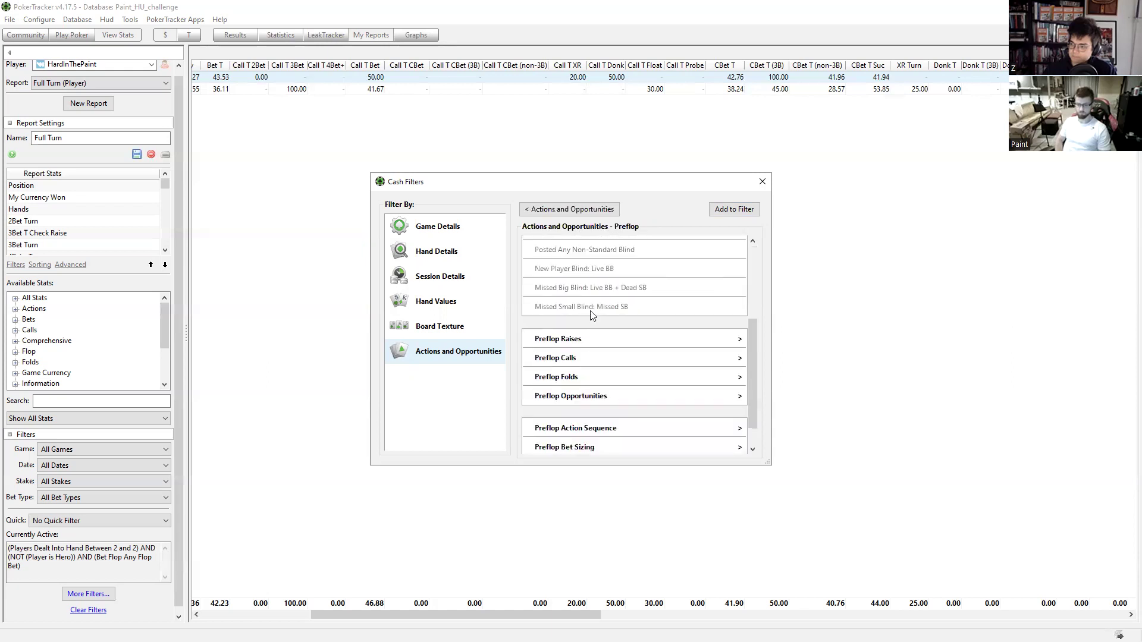
pyautogui.doubleClick(629, 309)
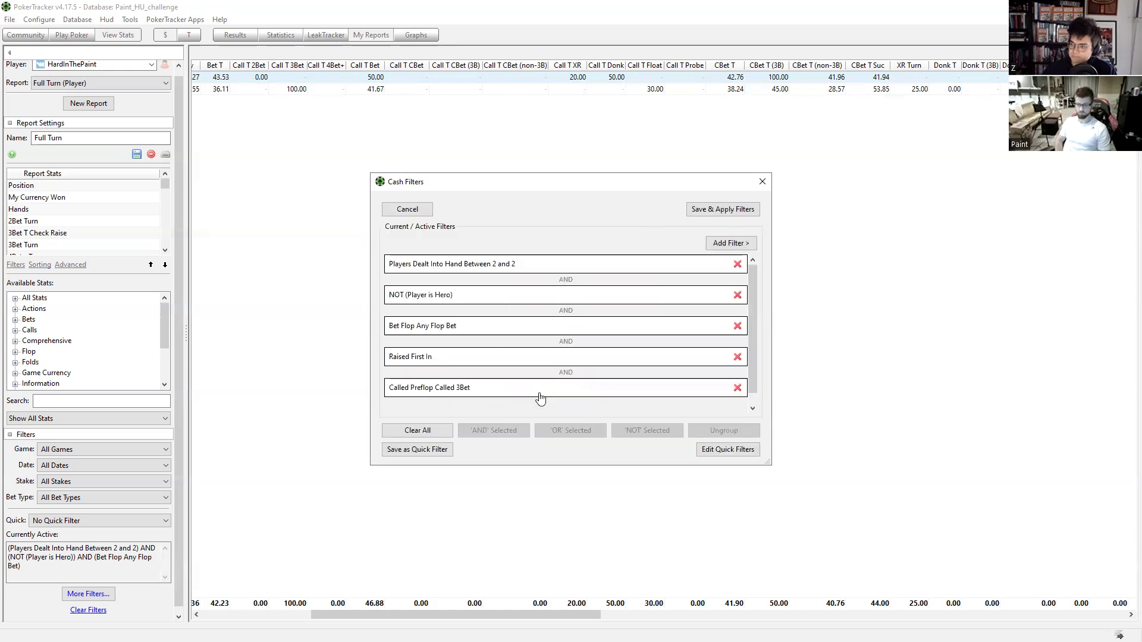
pyautogui.click(511, 396)
pyautogui.click(634, 430)
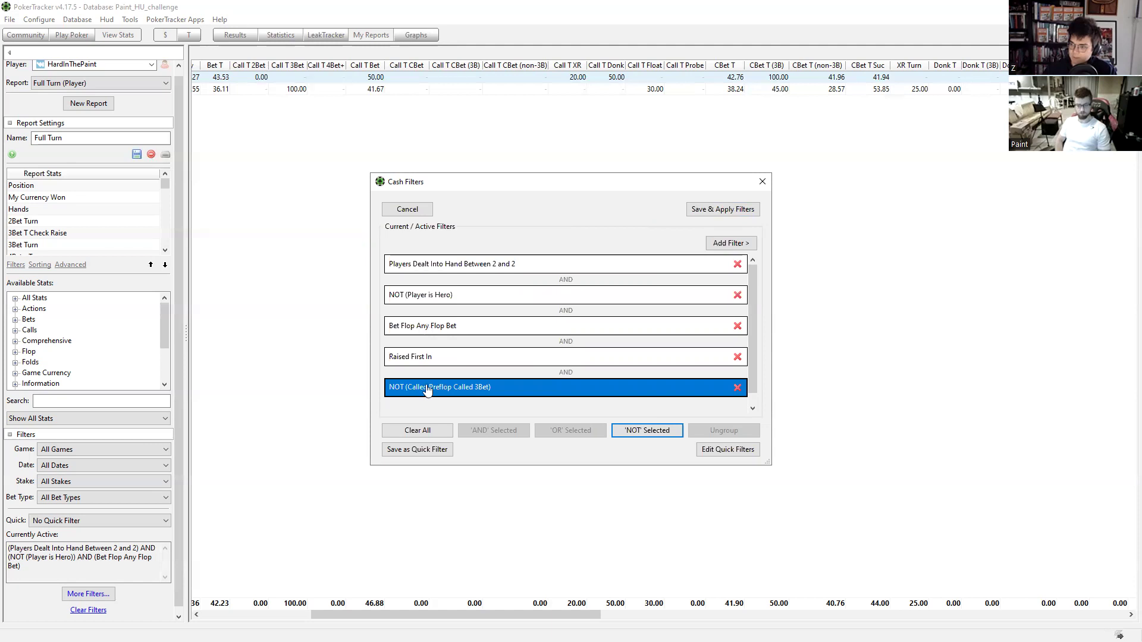
pyautogui.press('Return')
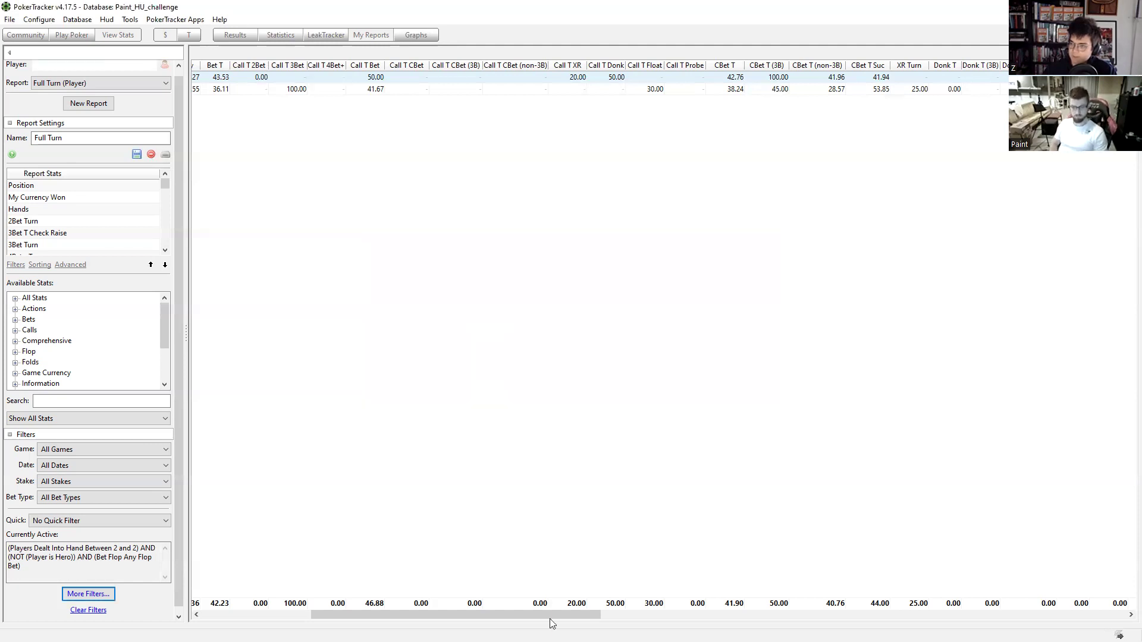
# Inspect the opponents' Call T Bet and CBet T values for pots they raised first in
pyautogui.click(552, 616)
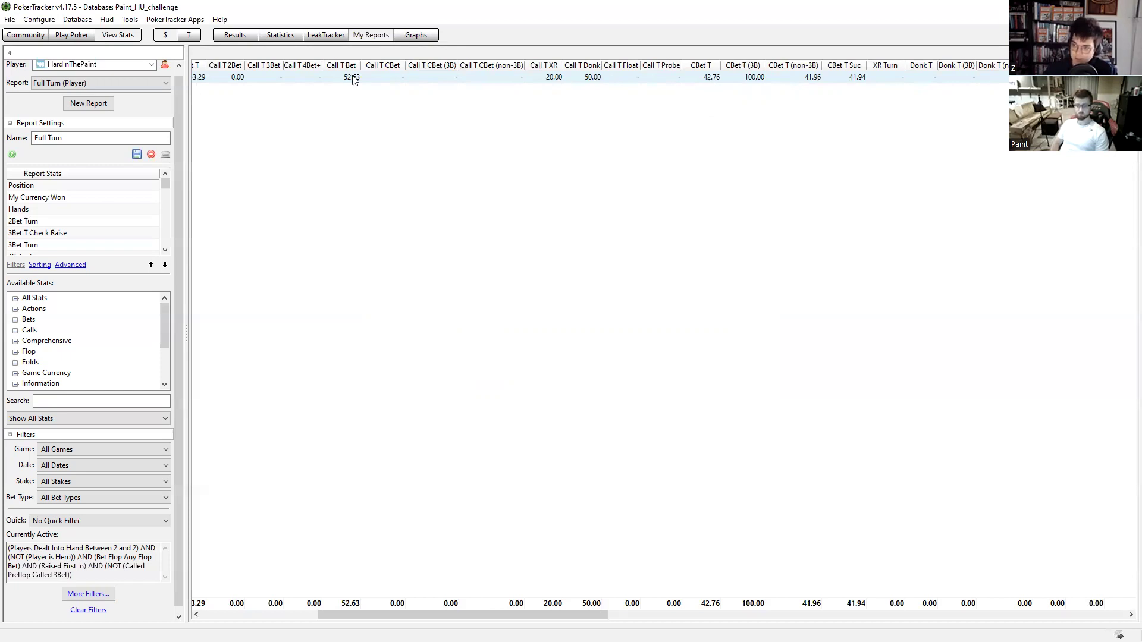
pyautogui.moveTo(356, 79)
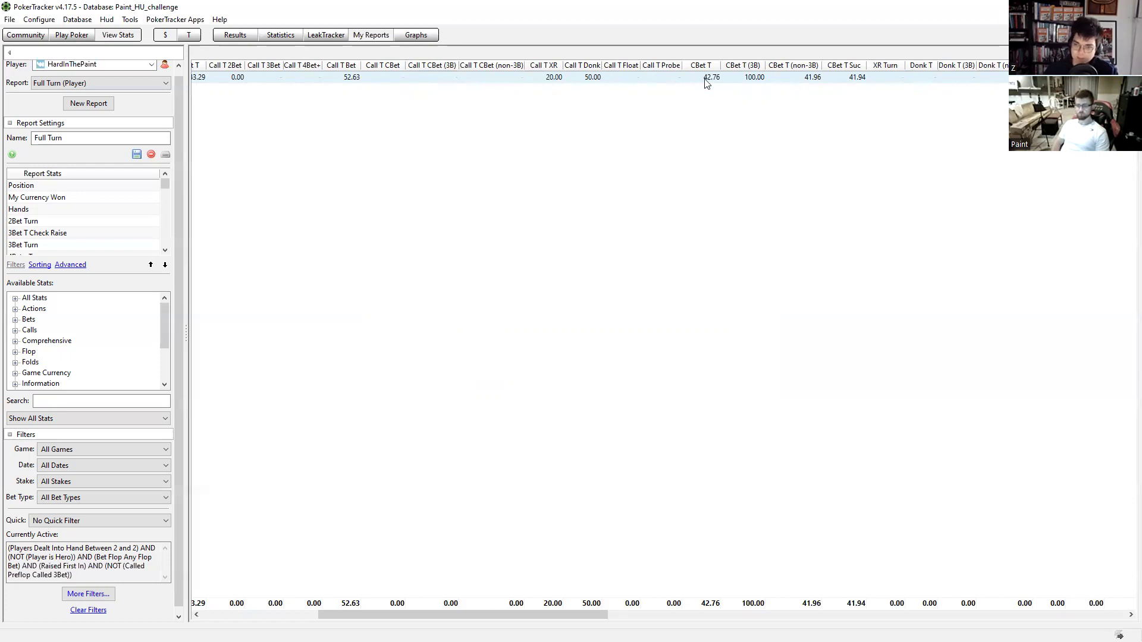
pyautogui.moveTo(706, 82)
# Switch to MonkerSolver to view the big blind's flop responses, return to PokerTracker, and check the turn report's position and hands columns
pyautogui.hotkey('alt', 'Tab')
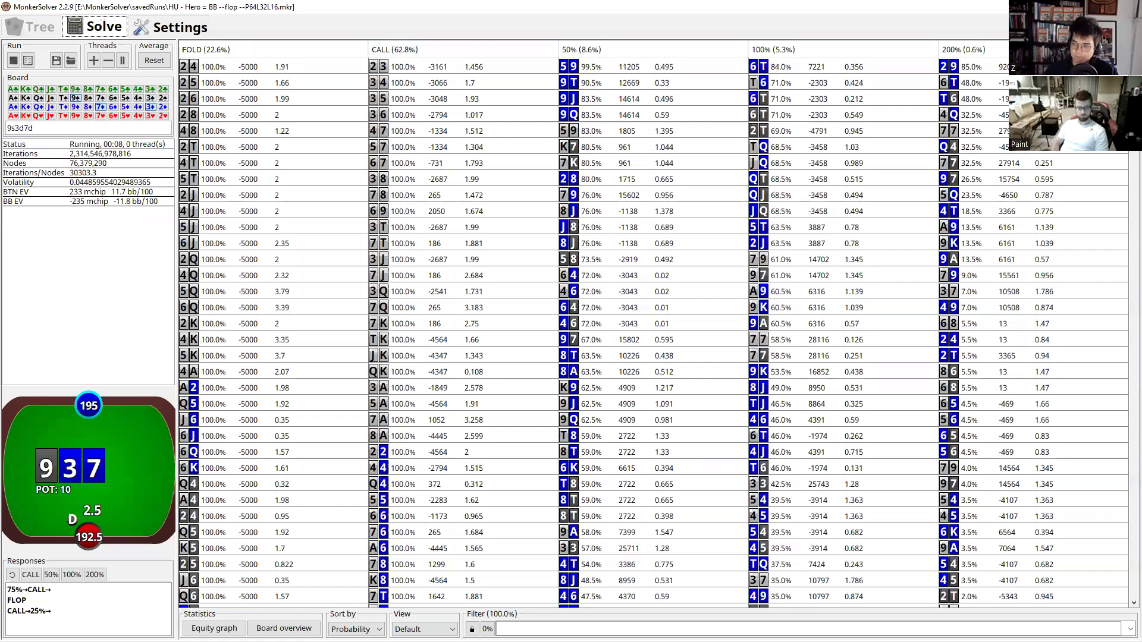
pyautogui.hotkey('alt', 'Tab')
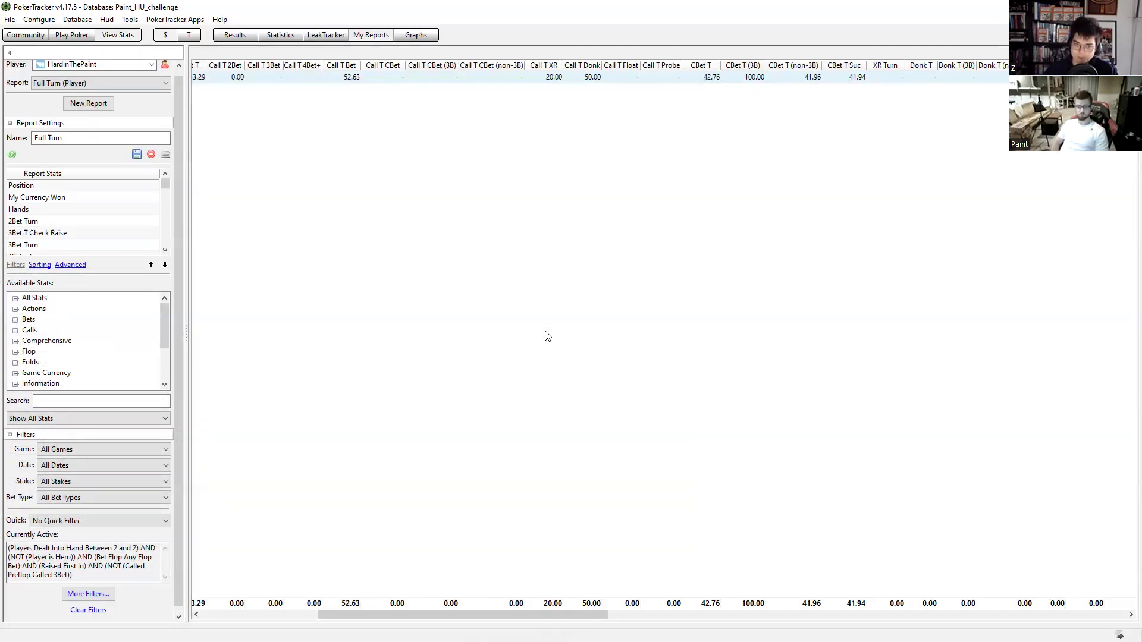
pyautogui.moveTo(545, 334)
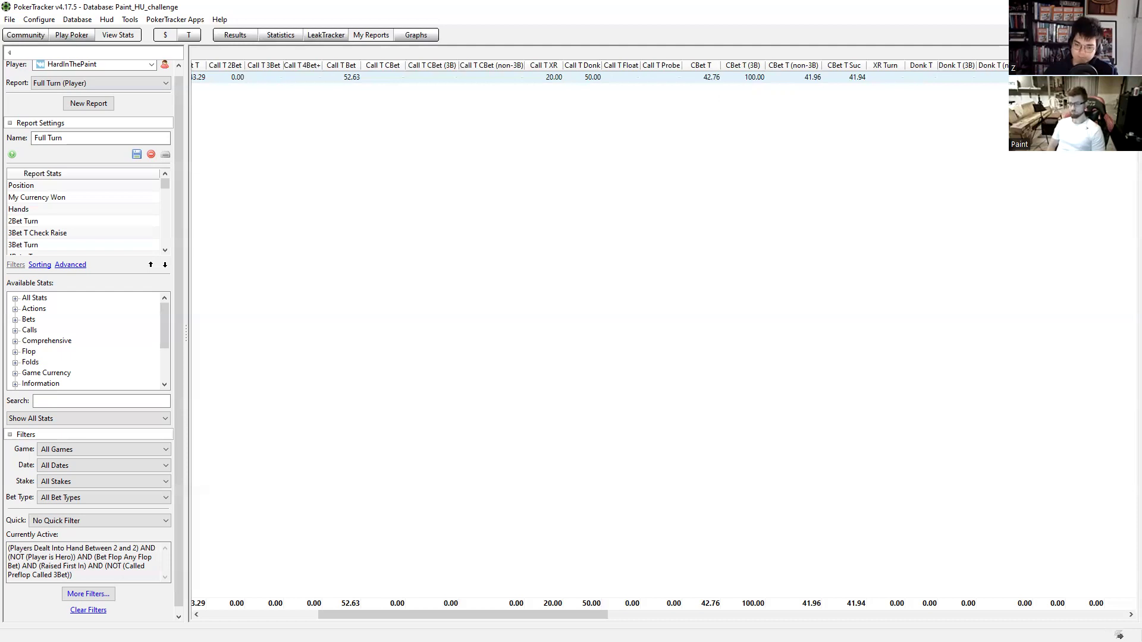
pyautogui.hotkey('alt', 'Tab')
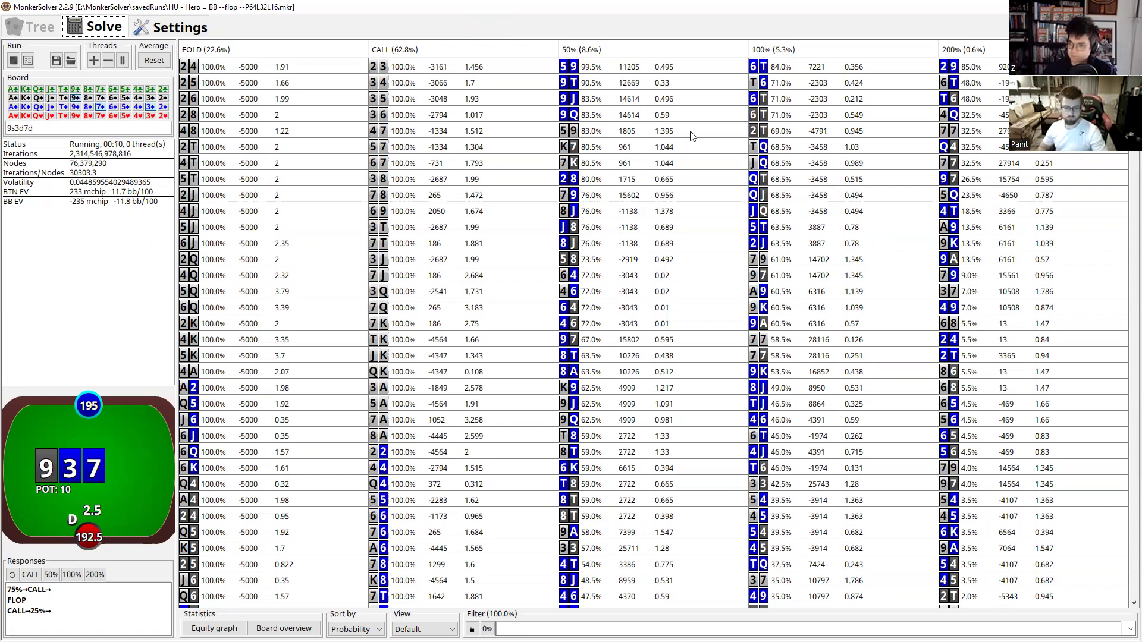
pyautogui.hotkey('alt', 'Tab')
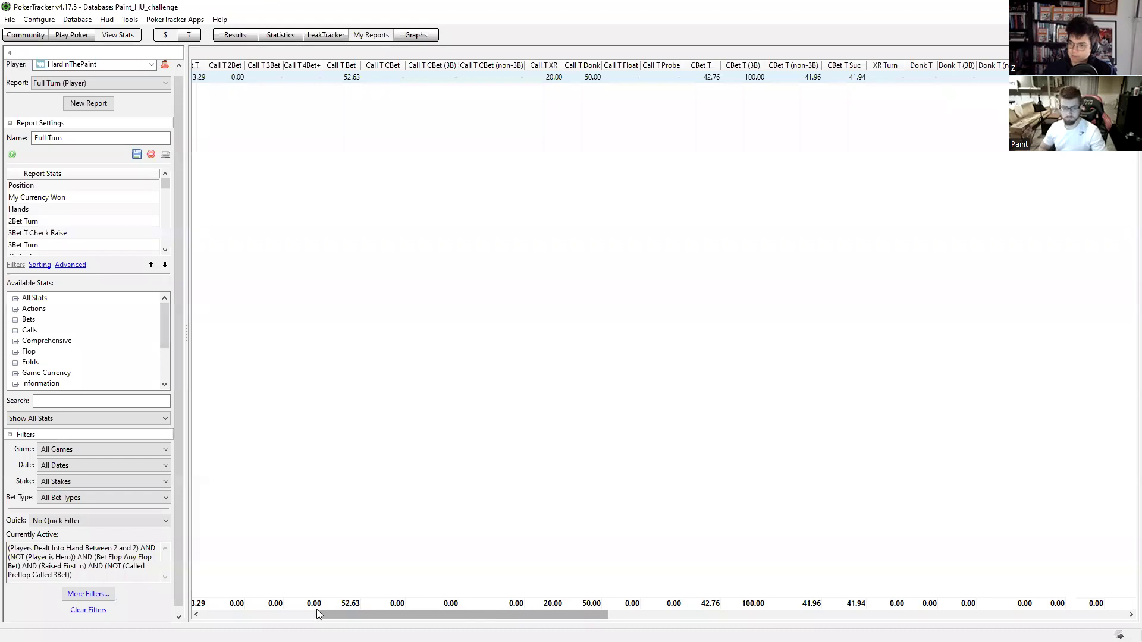
pyautogui.moveTo(463, 615); pyautogui.dragTo(346, 614)
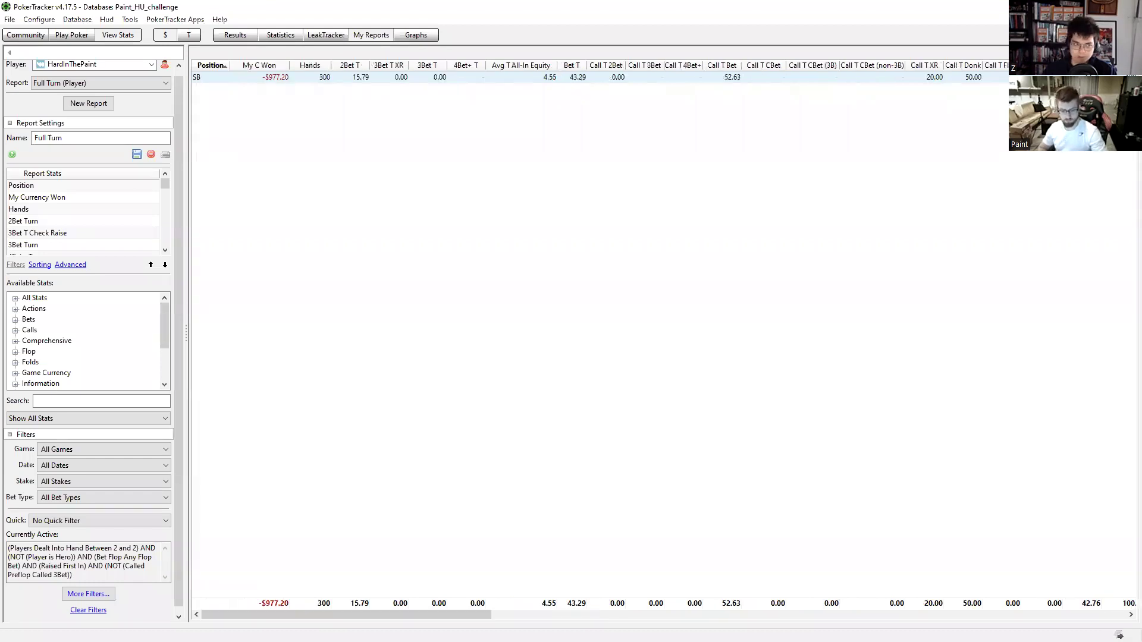